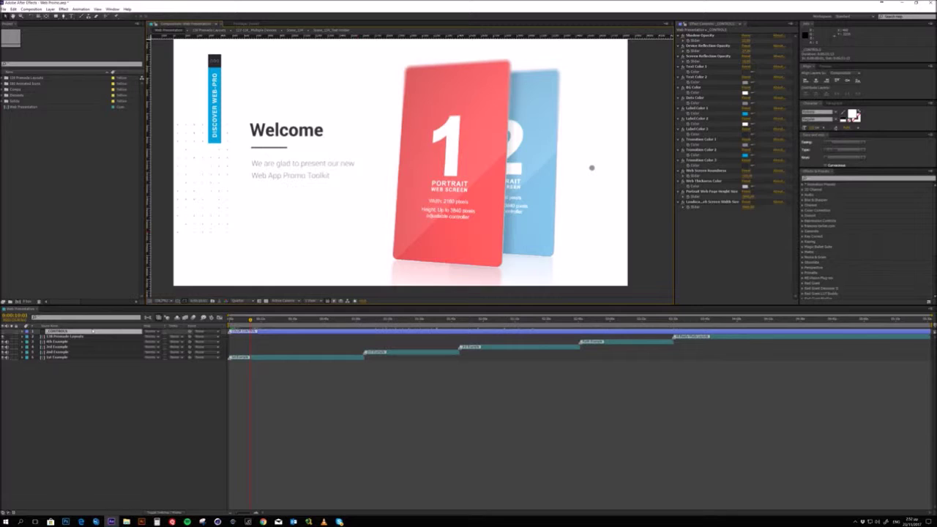
Set the Shadow Opacity of the _CONTROLS layer to 100.
left_click(708, 35)
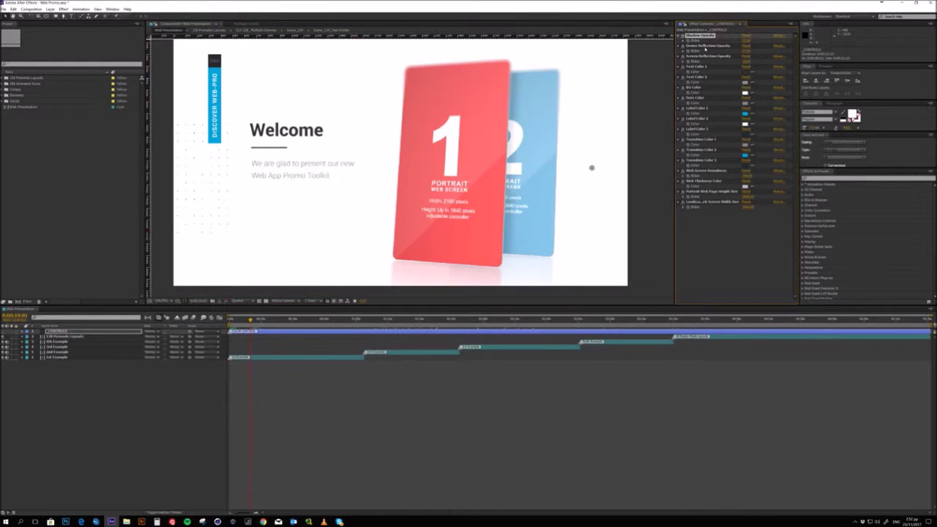
key("Down")
key("Down")
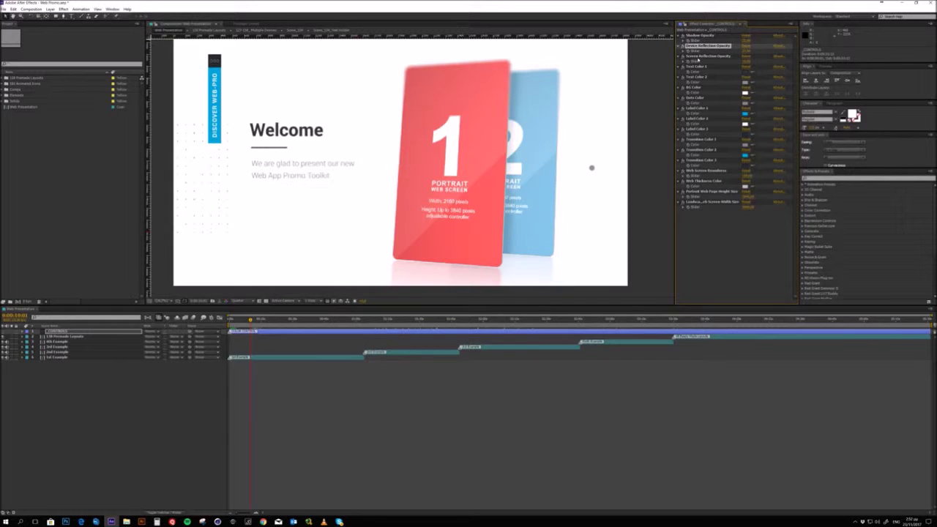
left_click(690, 36)
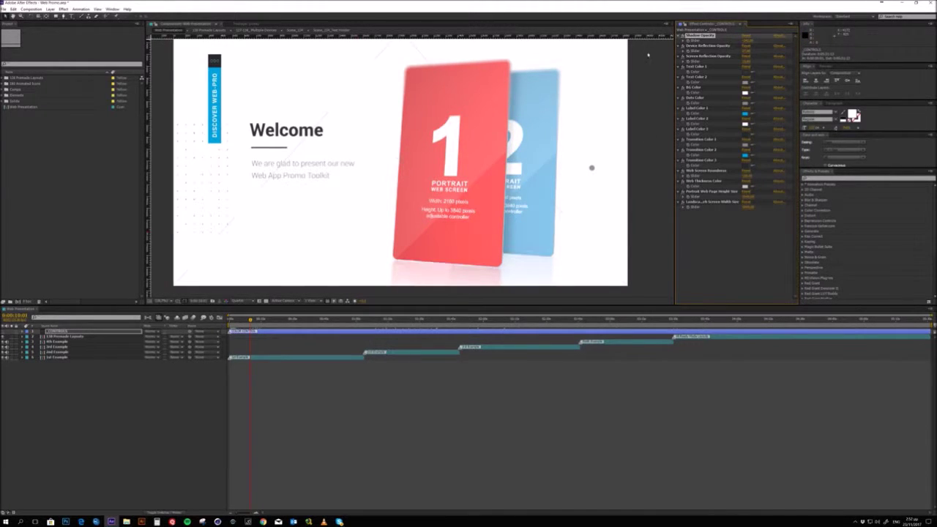
left_click(747, 41)
type("100")
key("Return")
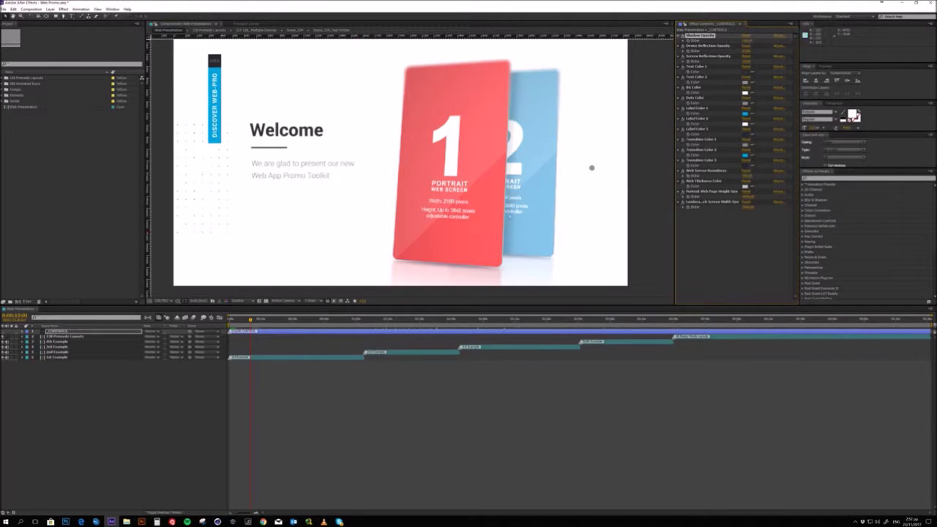
Adjust the Device Reflection Opacity to remove the floor reflection beneath the web screens.
left_click(717, 45)
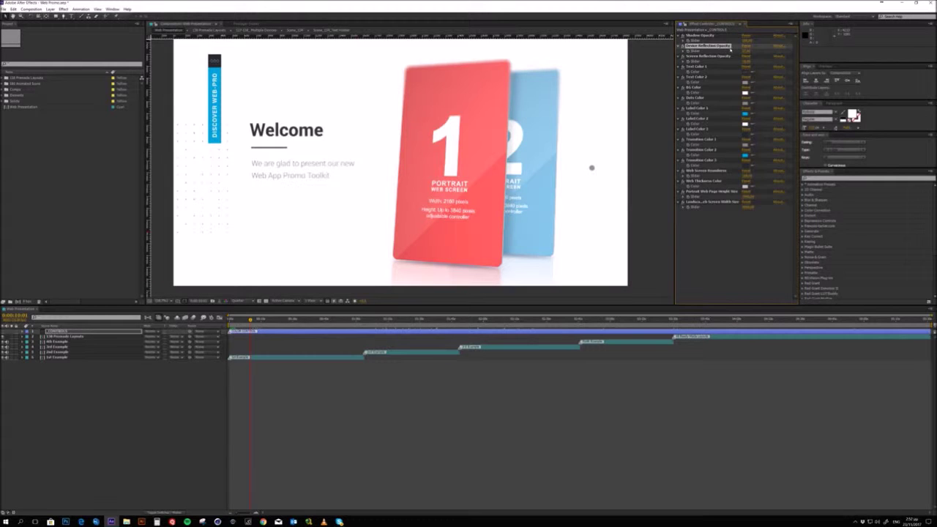
left_click_drag(747, 51, 757, 51)
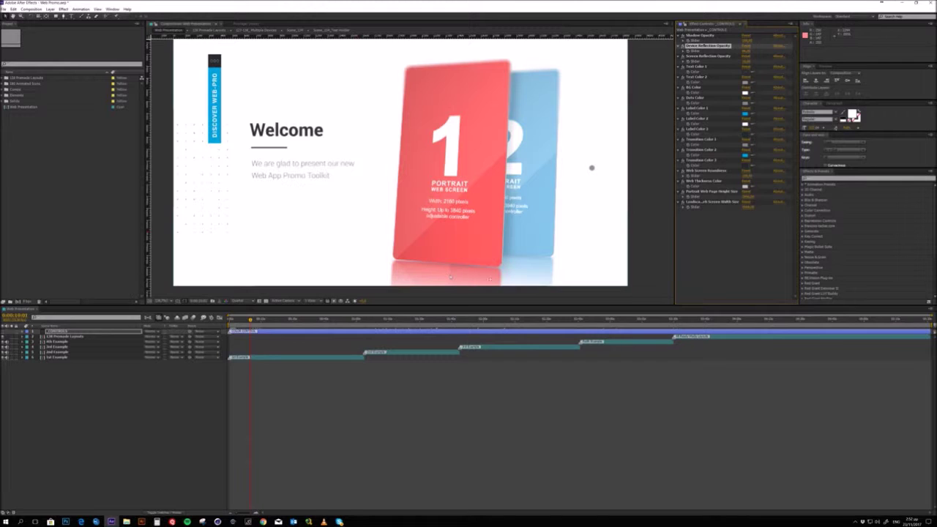
left_click(747, 51)
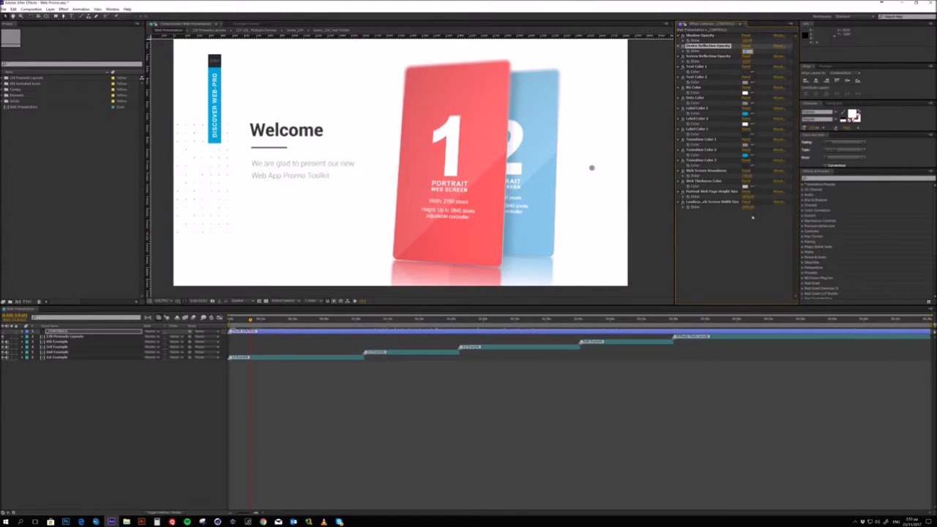
left_click(748, 248)
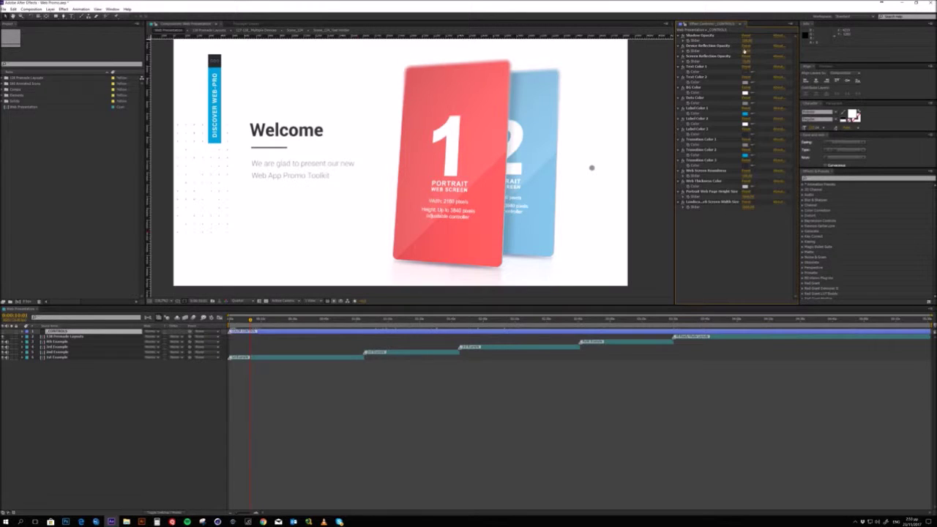
left_click(747, 50)
left_click(748, 253)
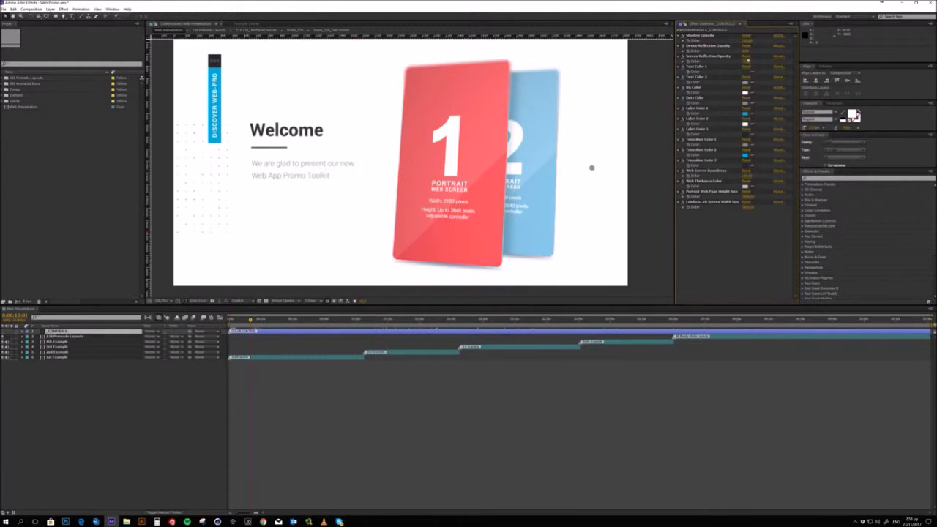
Change Text Color 1, used by the Welcome heading and its underline, to red.
left_click(709, 67)
left_click(744, 71)
left_click(603, 296)
left_click(671, 282)
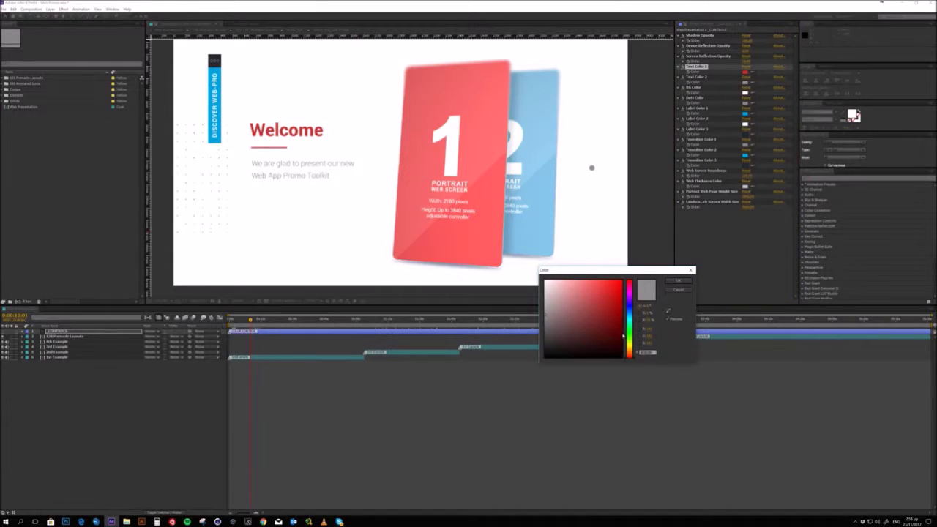
Change Text Color 2, used by the text under the Welcome heading, to bright green.
left_click(629, 324)
left_click(613, 326)
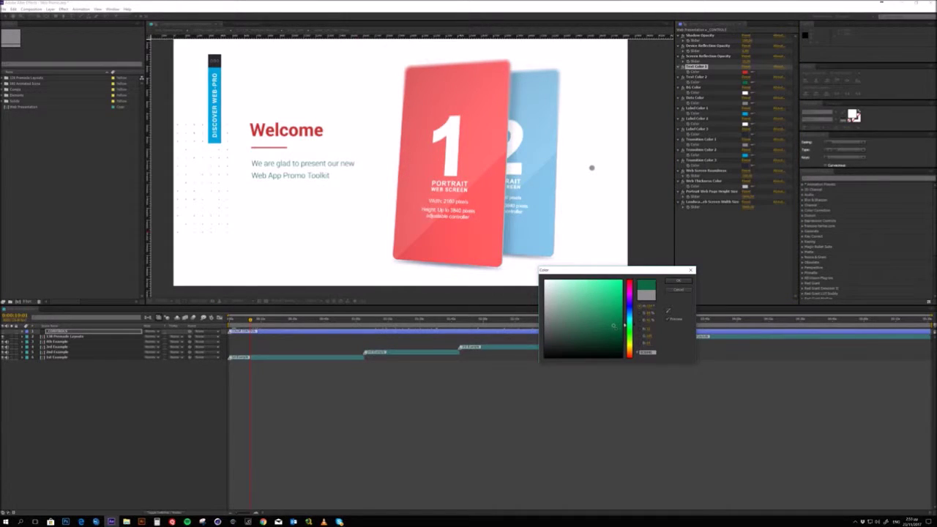
left_click(544, 358)
left_click(619, 285)
left_click(669, 282)
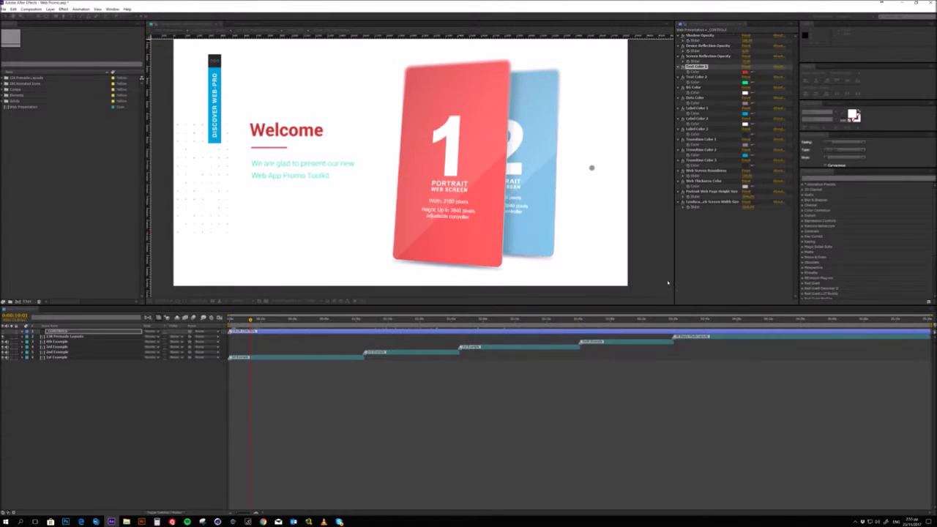
Try a dark grey BG Color for the background.
left_click(745, 93)
left_click_drag(553, 353, 549, 340)
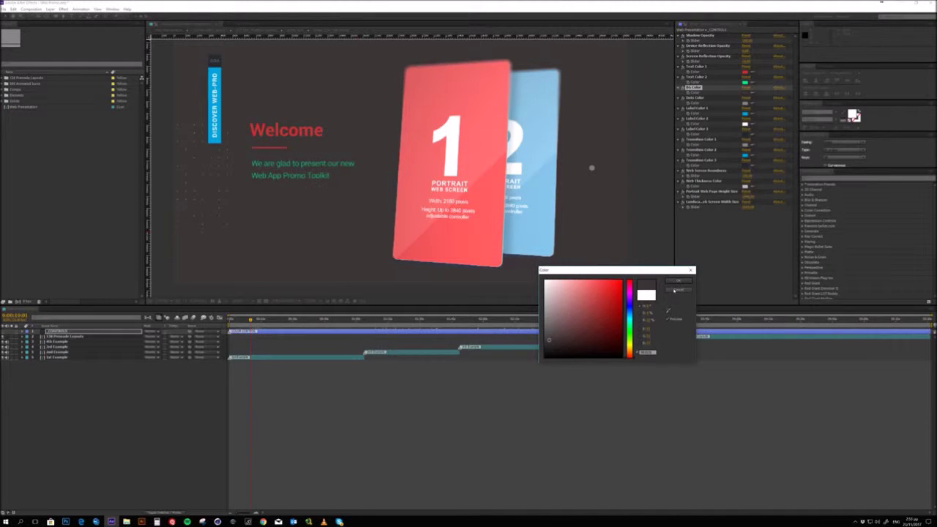
left_click(676, 290)
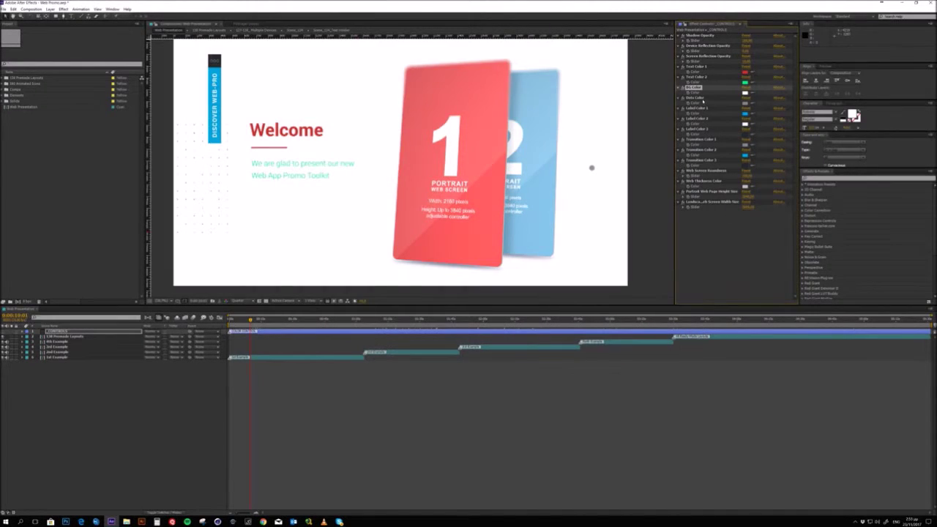
Set the Dots Color to the light blue sampled from the second web screen in the preview.
left_click(745, 103)
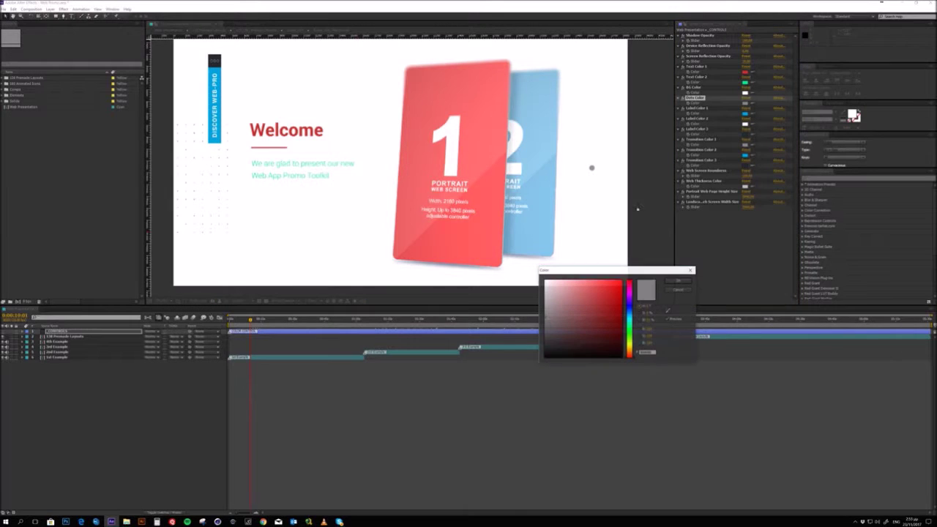
left_click(604, 300)
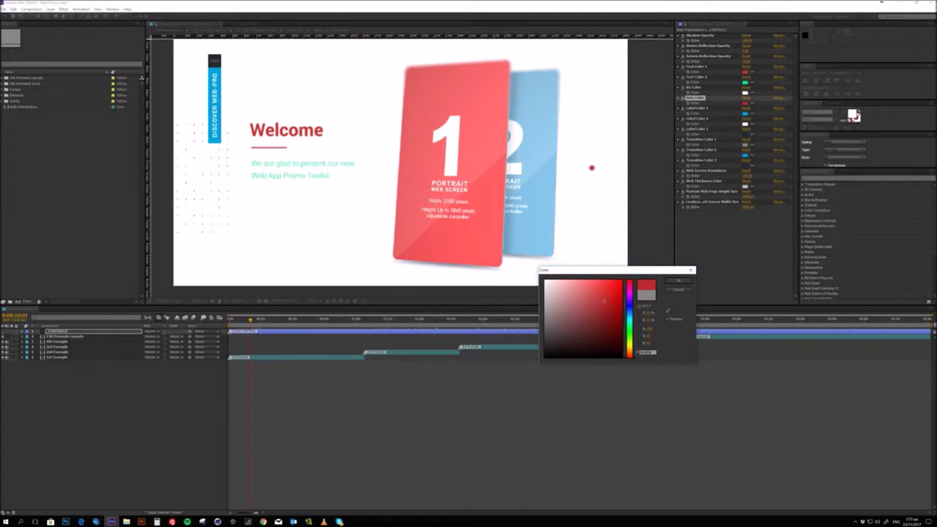
left_click(667, 312)
left_click(544, 247)
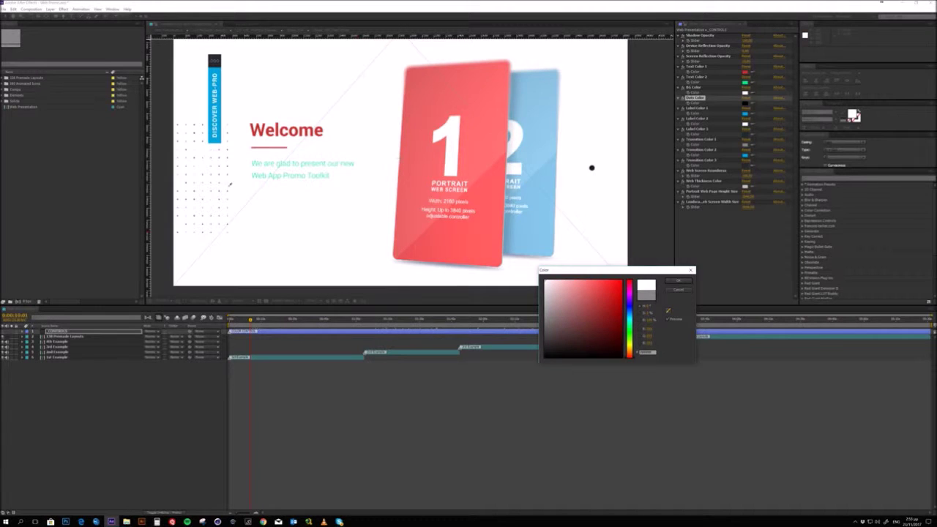
left_click(538, 234)
left_click(674, 284)
Change Label Color 1, used by the vertical Discover Web-Pro label, to grey.
left_click(713, 111)
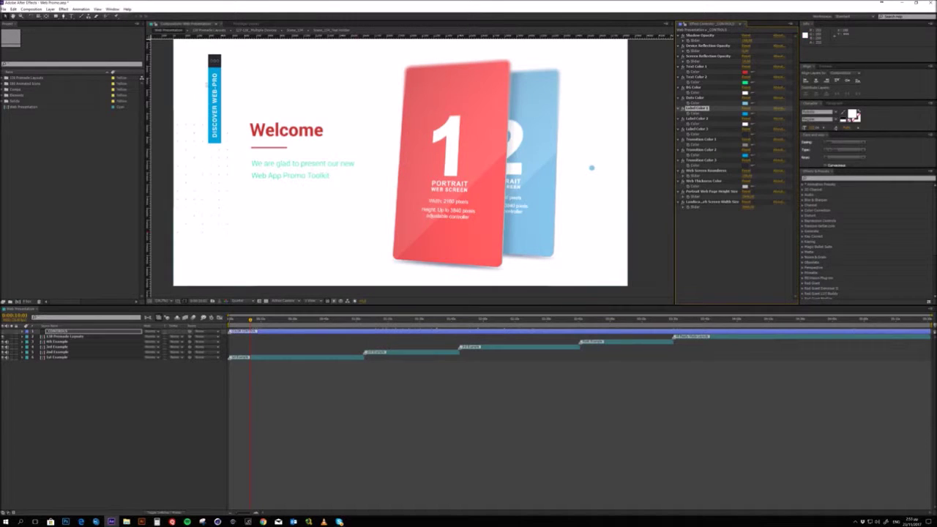
left_click(746, 114)
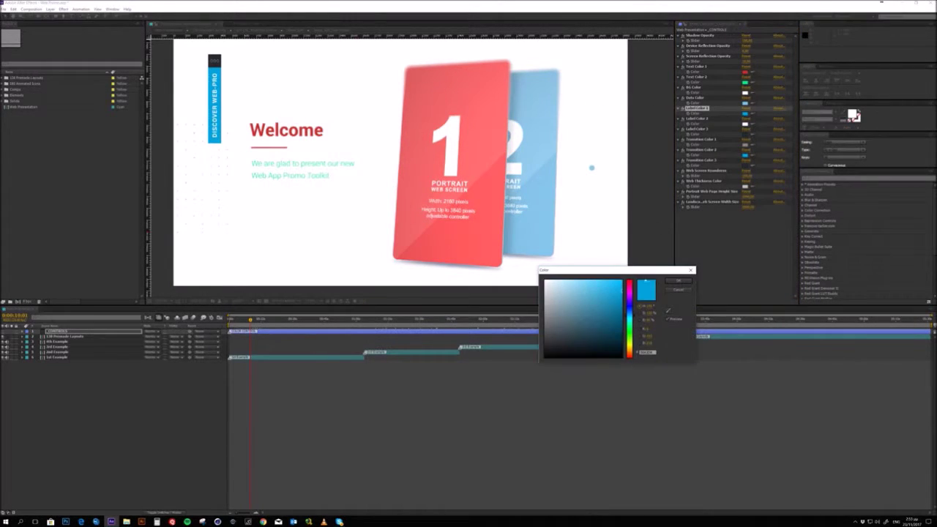
left_click_drag(614, 313, 553, 311)
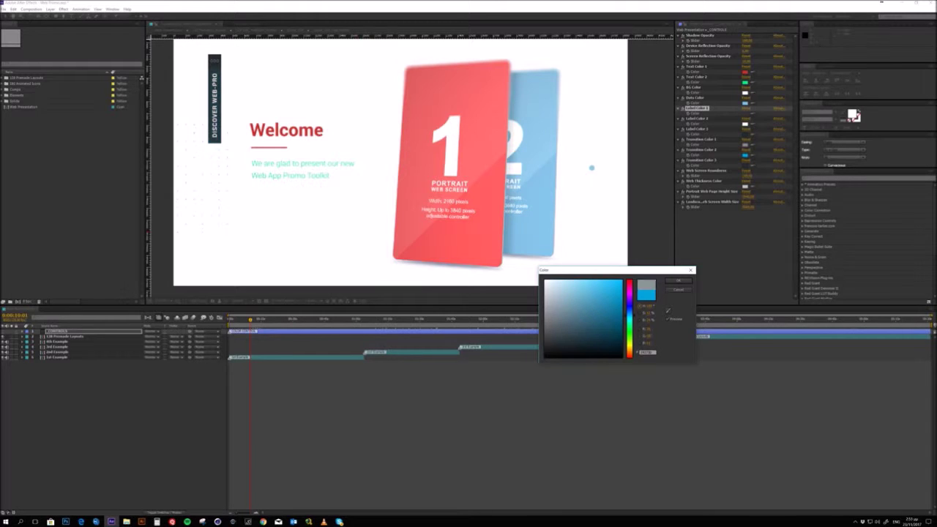
left_click(677, 280)
left_click(698, 119)
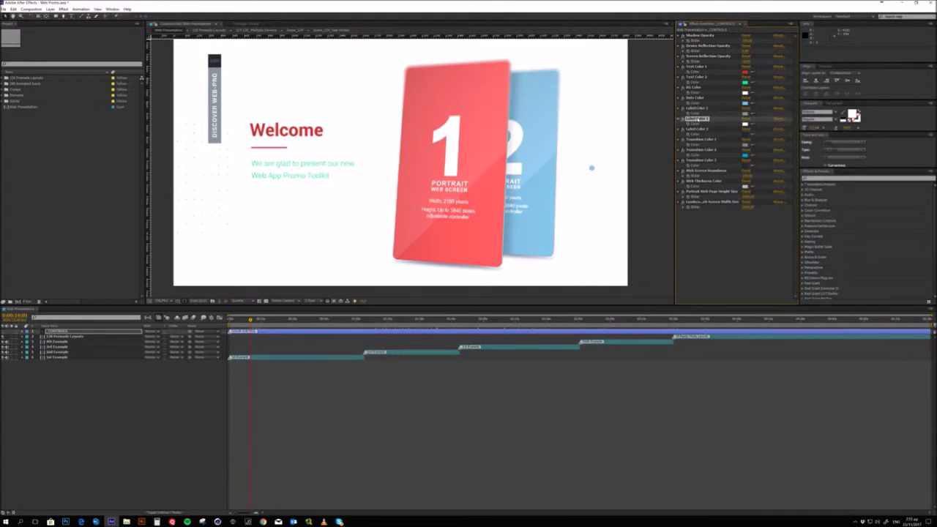
left_click(698, 129)
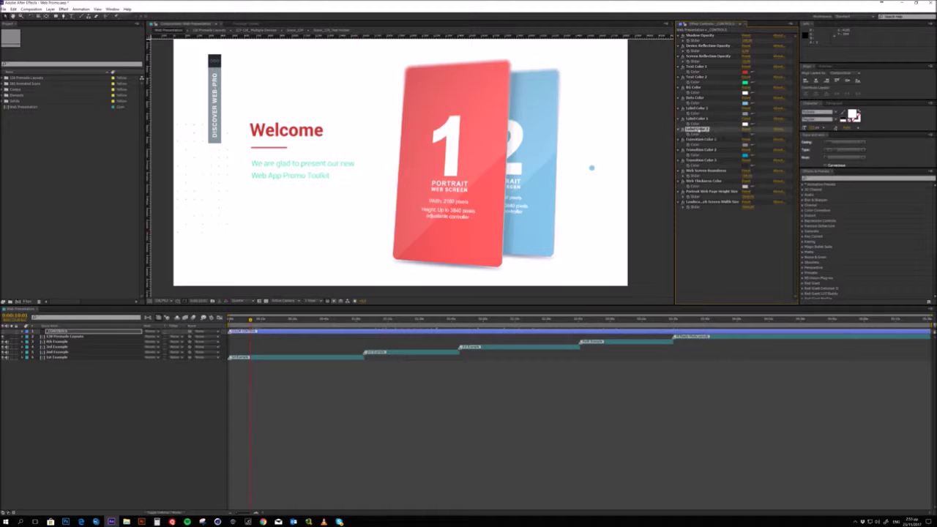
Open the 1st Example composition and go to the frame where the coloured stripes of the transition fill the picture.
left_click(717, 139)
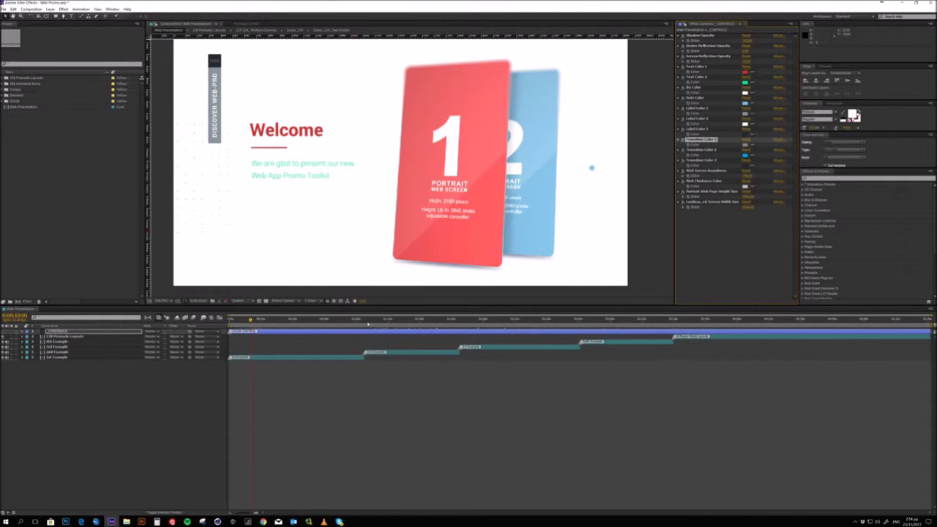
double_click(291, 358)
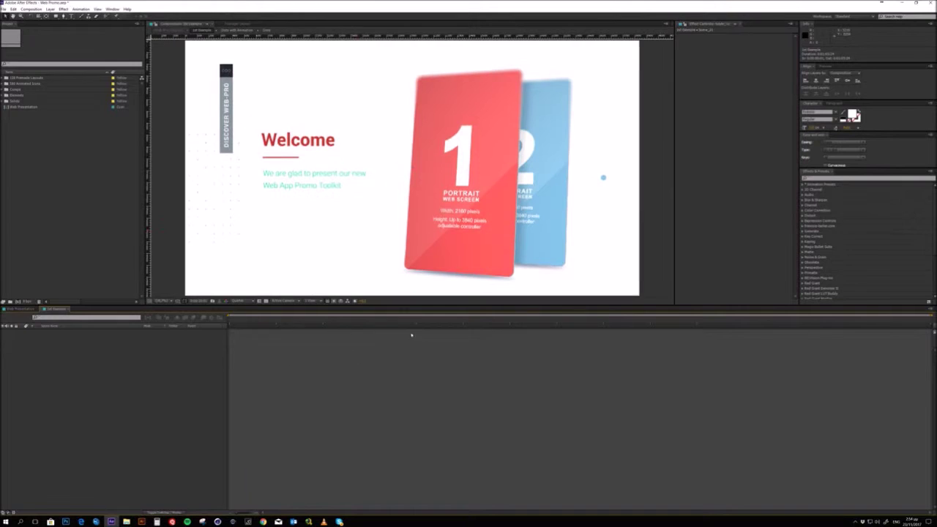
left_click(329, 321)
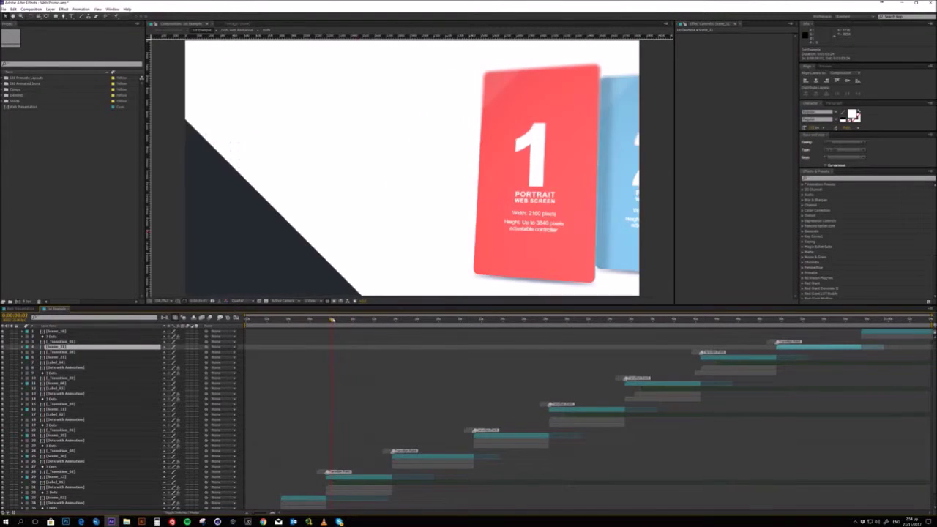
left_click_drag(330, 320, 325, 321)
key("Page_Up")
key("Page_Up")
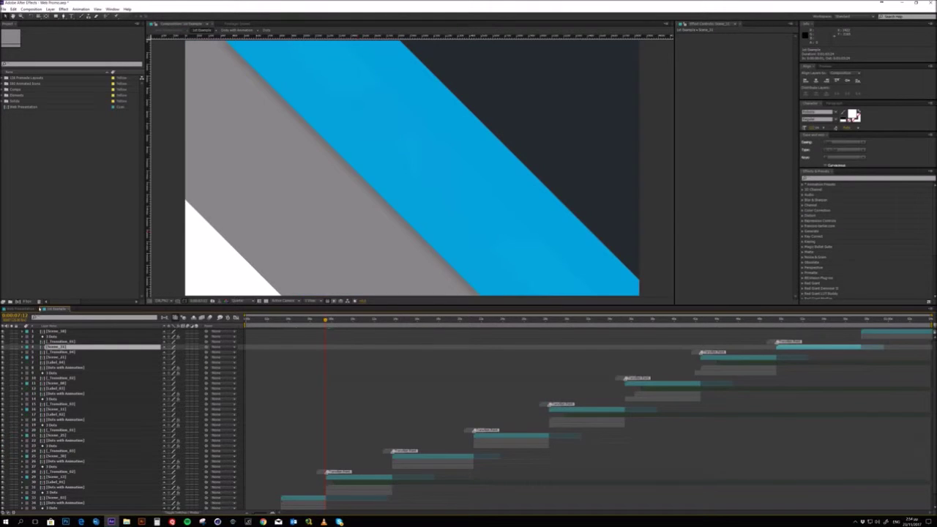
Return to the Web Presentation composition and try red as Transition Color 1 on the _CONTROLS layer.
left_click(25, 309)
left_click(284, 332)
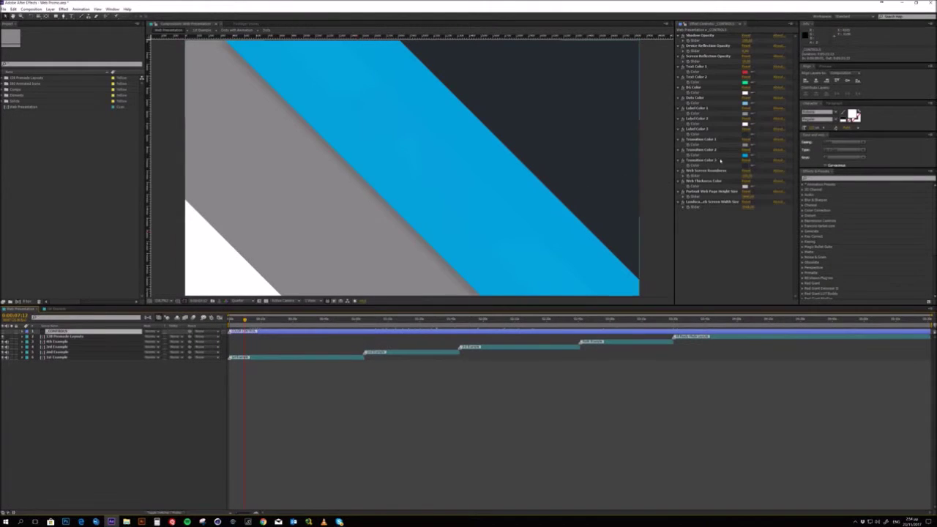
left_click(745, 145)
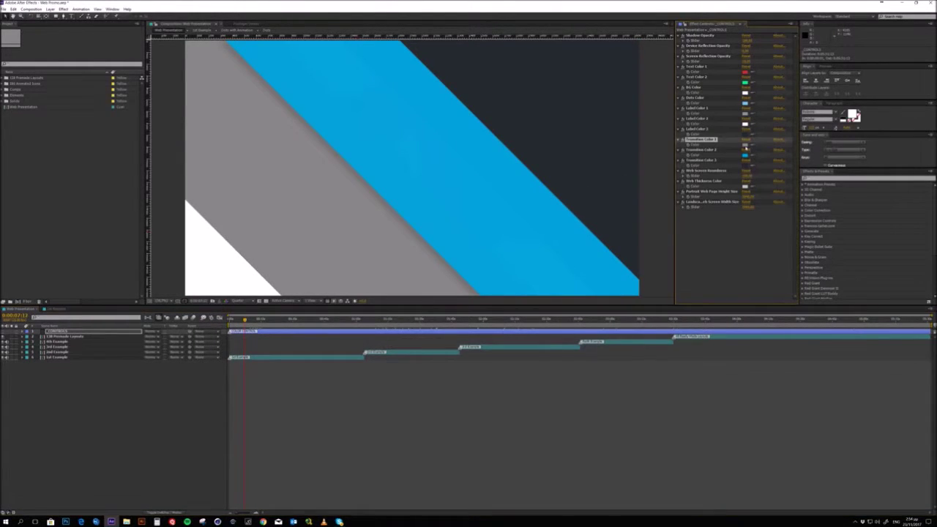
left_click(609, 298)
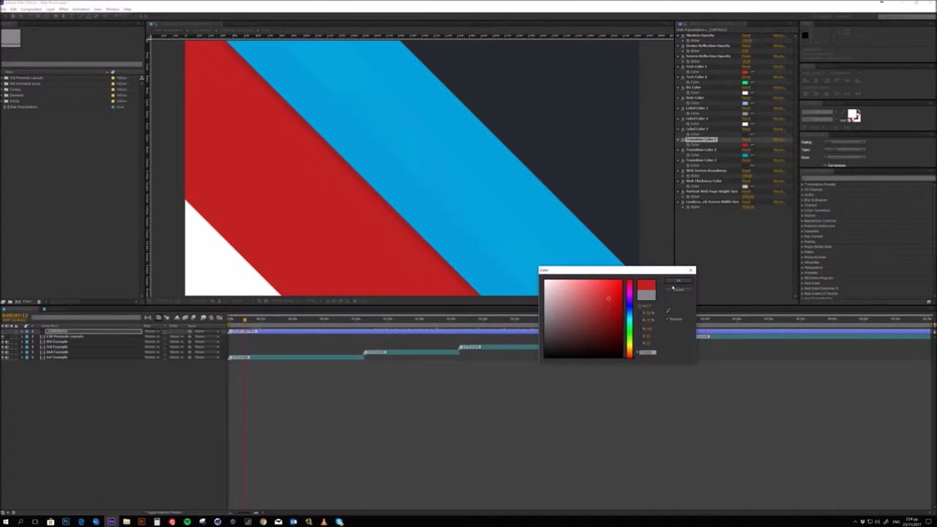
left_click(676, 290)
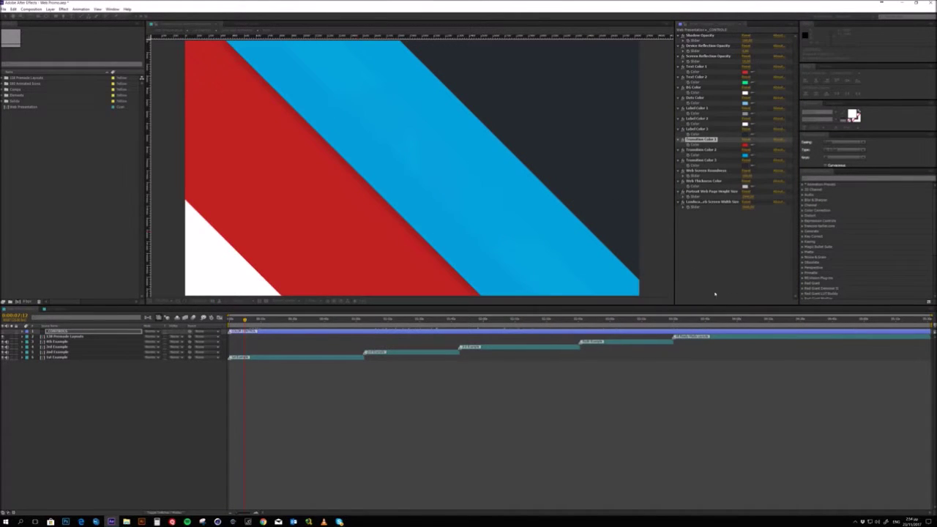
Try different Web Screen Roundness values on the corners of the blue portrait screen.
left_click(723, 171)
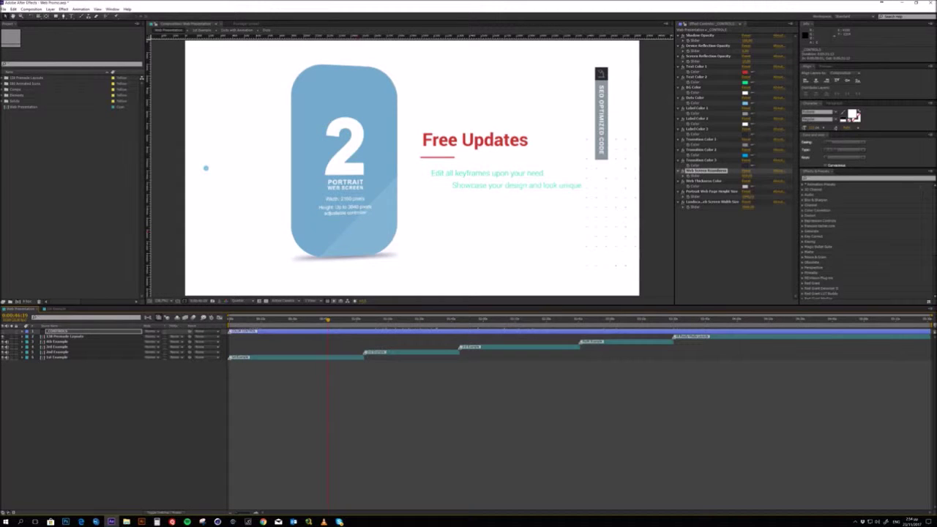
left_click(790, 192)
left_click_drag(791, 191, 737, 190)
Try red as the Web Thickness Color, viewed on the edge of the turning blue portrait screen.
left_click(709, 182)
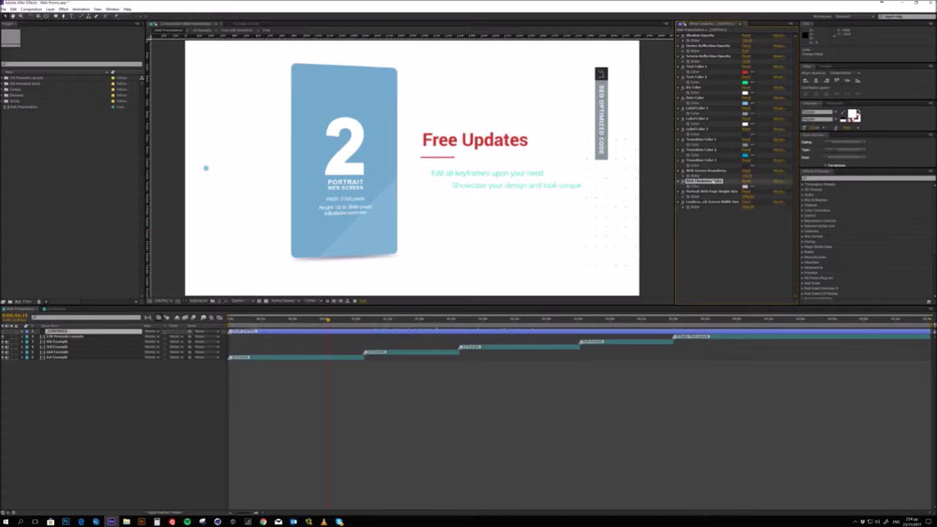
left_click_drag(329, 319, 326, 322)
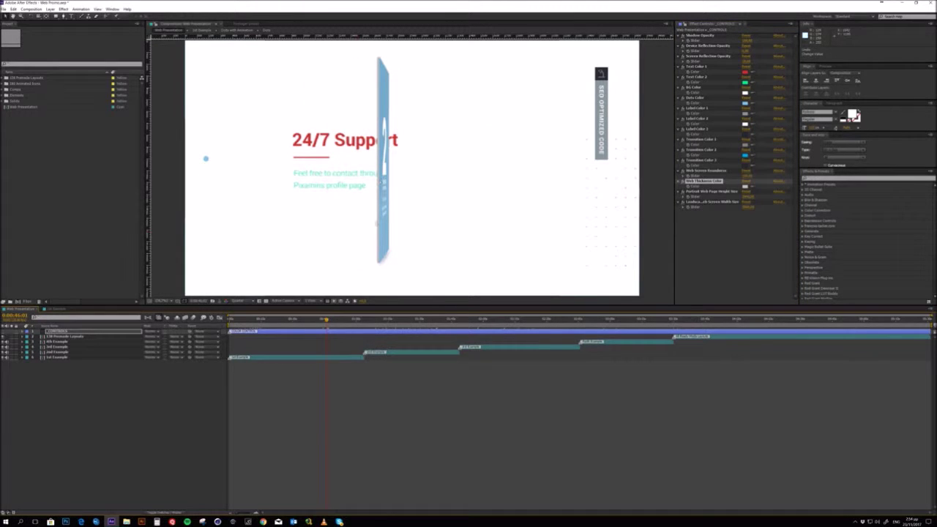
left_click(744, 186)
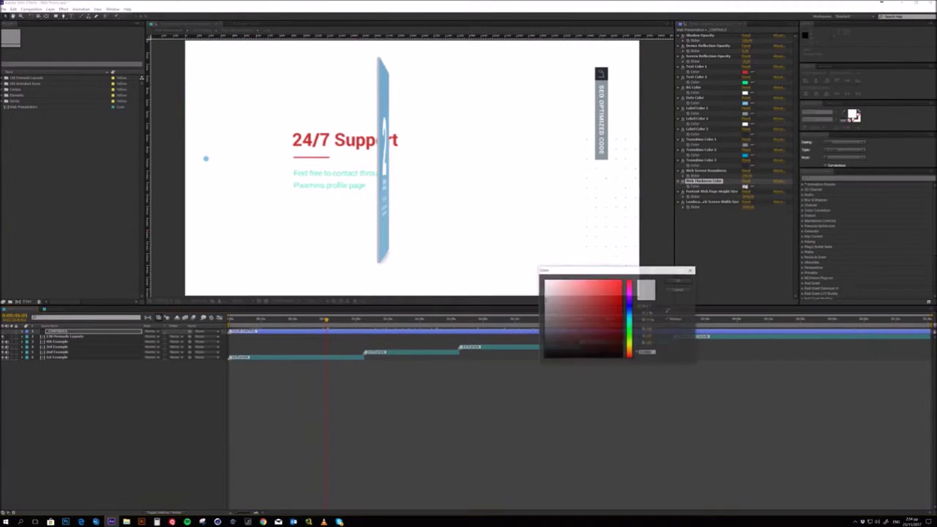
left_click(612, 295)
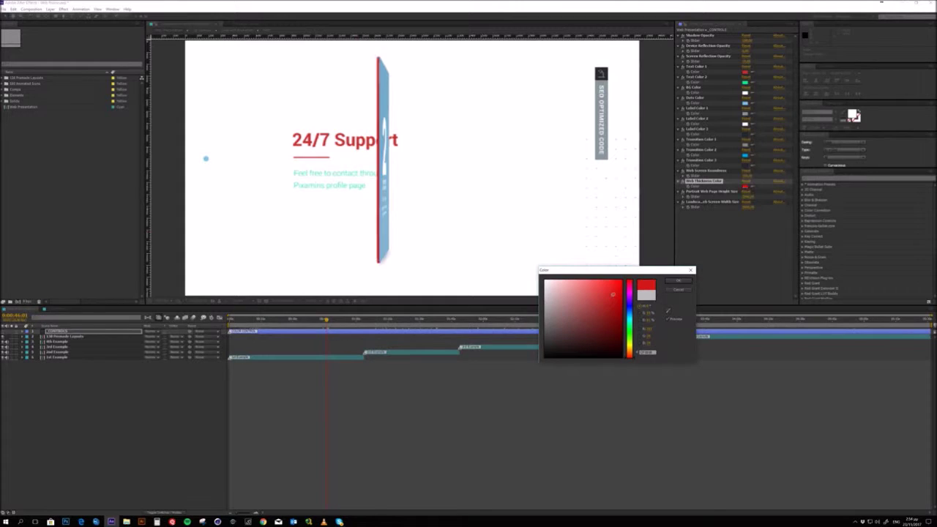
left_click(678, 290)
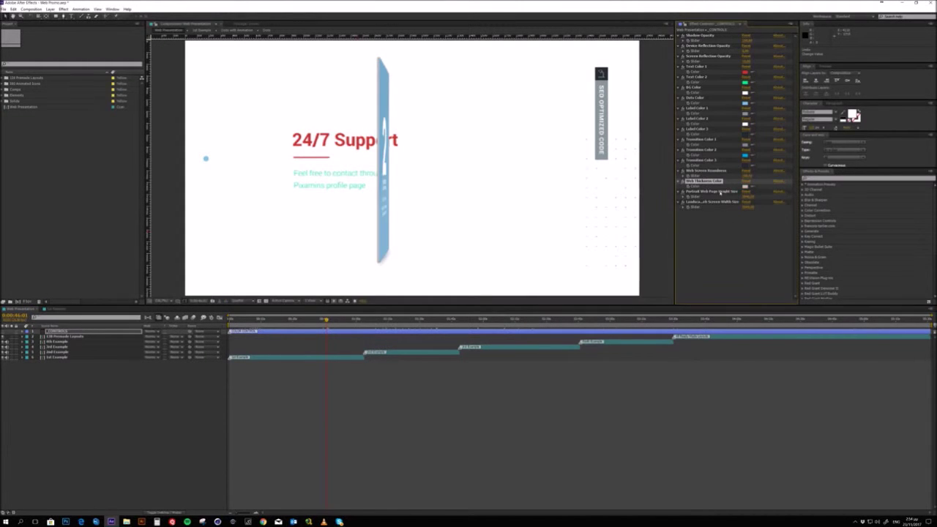
Adjust the Portrait Web Page Height Size at the frame showing the red portrait screen beside the 24/7 Support text.
left_click(710, 191)
left_click_drag(320, 322, 322, 322)
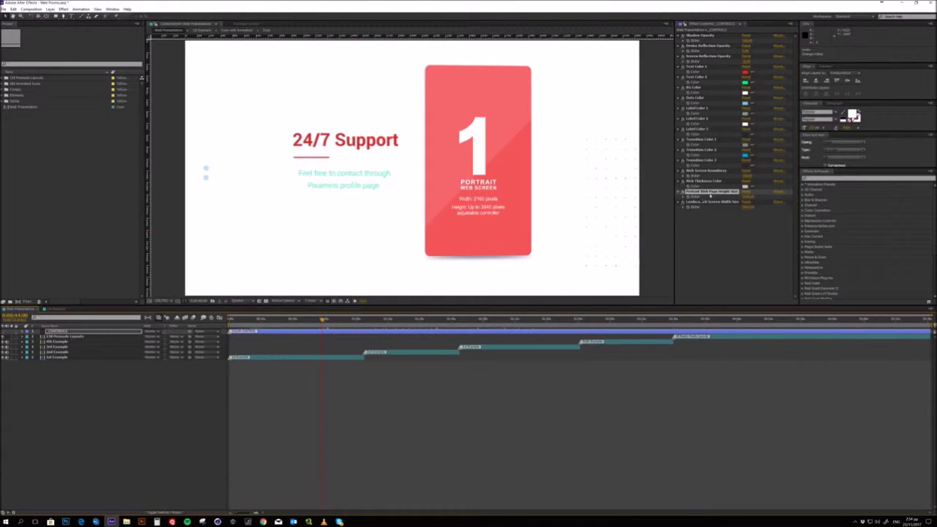
mouse_move(747, 196)
left_mouse_down()
mouse_move(603, 196)
mouse_move(734, 196)
left_mouse_up()
left_click(746, 197)
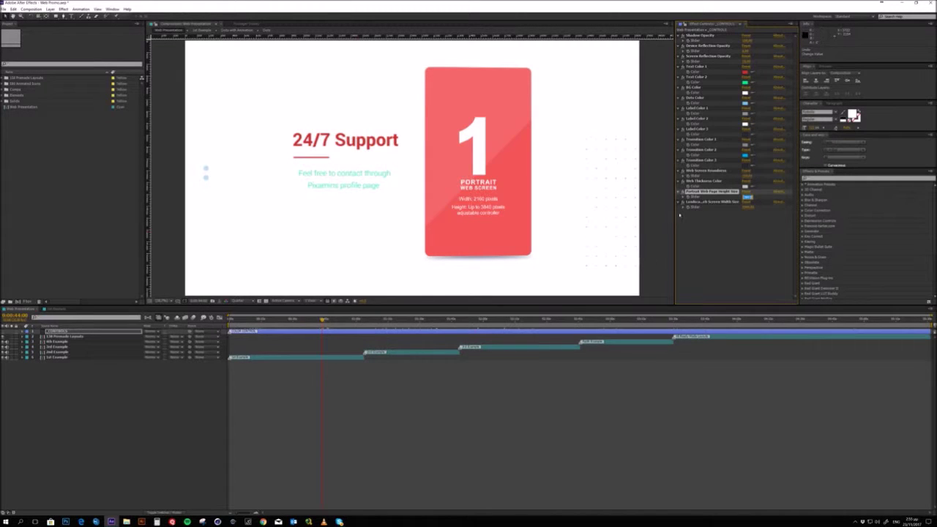
Go to the landscape web screens in the 3rd Example section and select the Landscape Web Screen Width Size control on _CONTROLS.
left_click(697, 202)
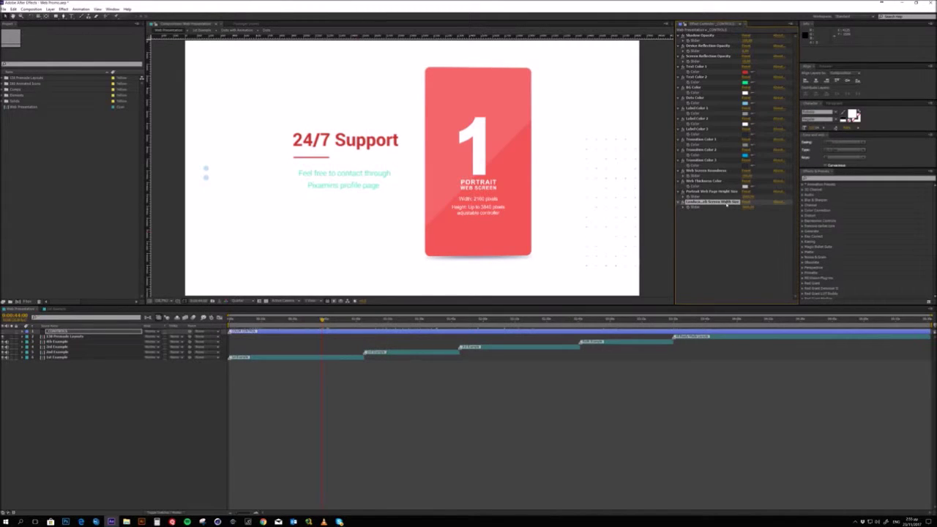
left_click(406, 320)
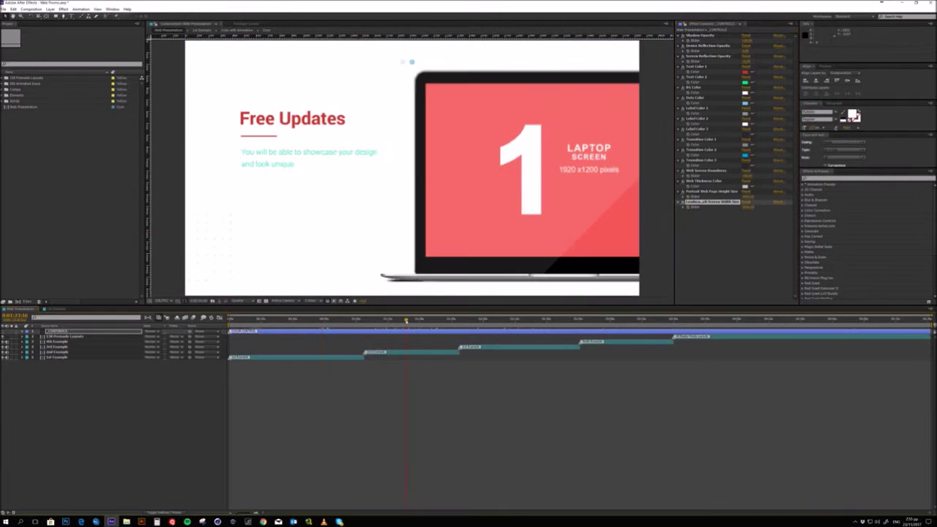
left_click(511, 320)
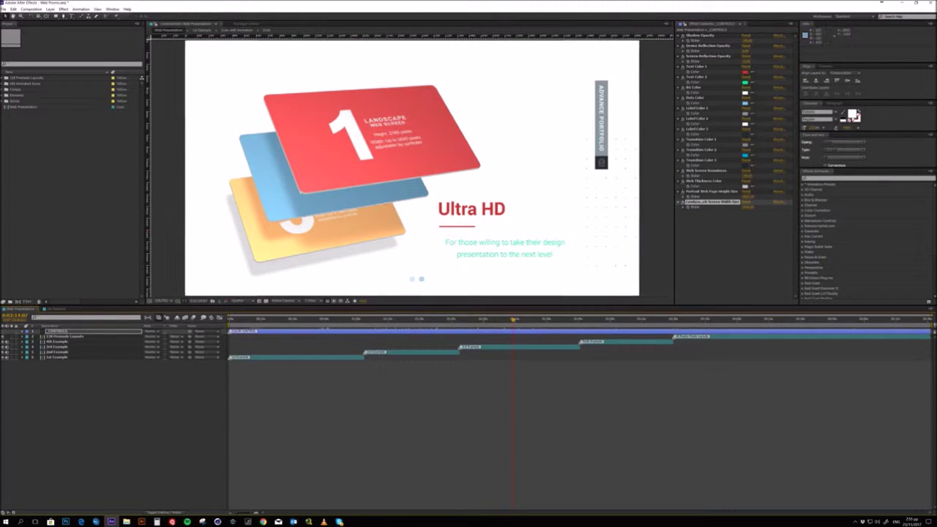
left_click(477, 349)
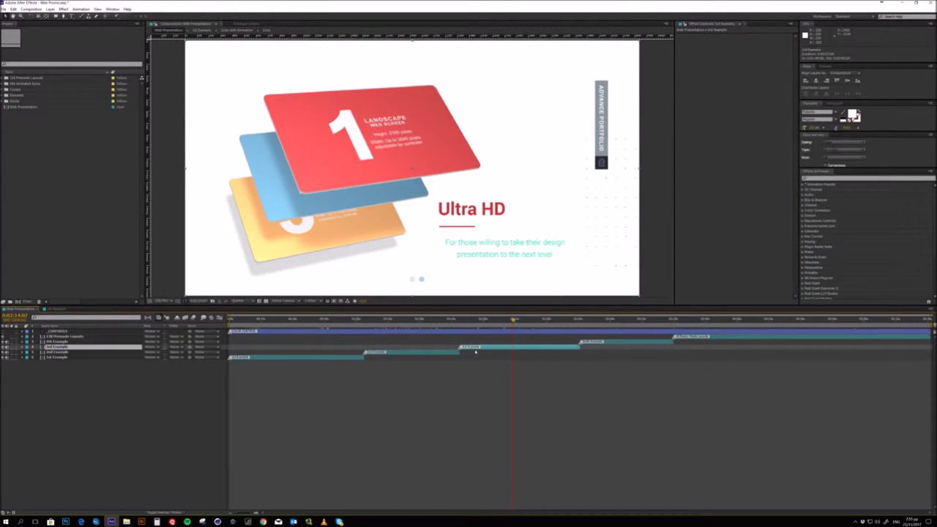
left_click(482, 332)
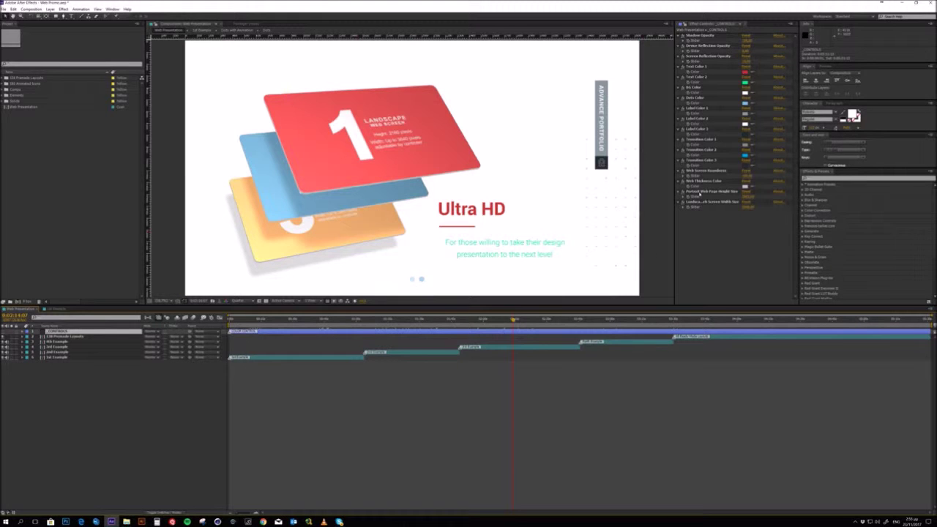
left_click(700, 202)
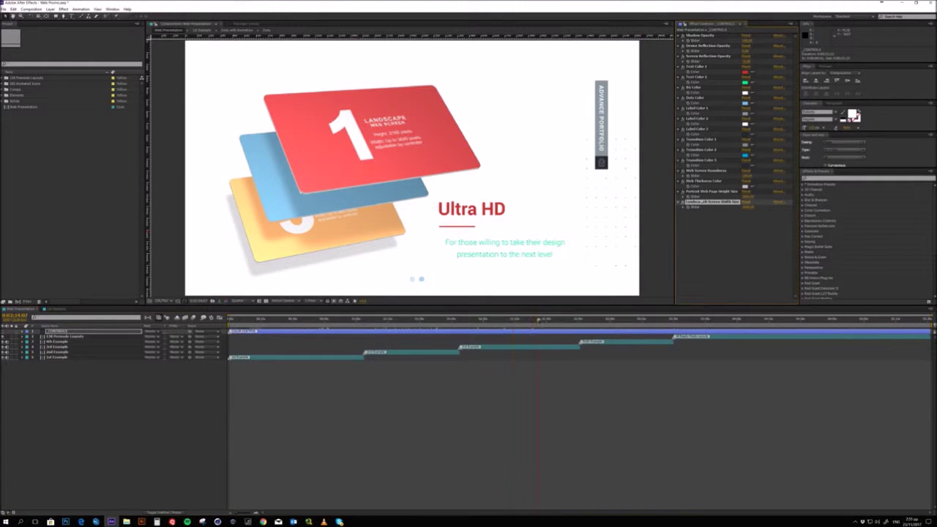
Check the portrait and landscape web screen layers in the Premade Layouts composition and return to Web Presentation.
double_click(700, 338)
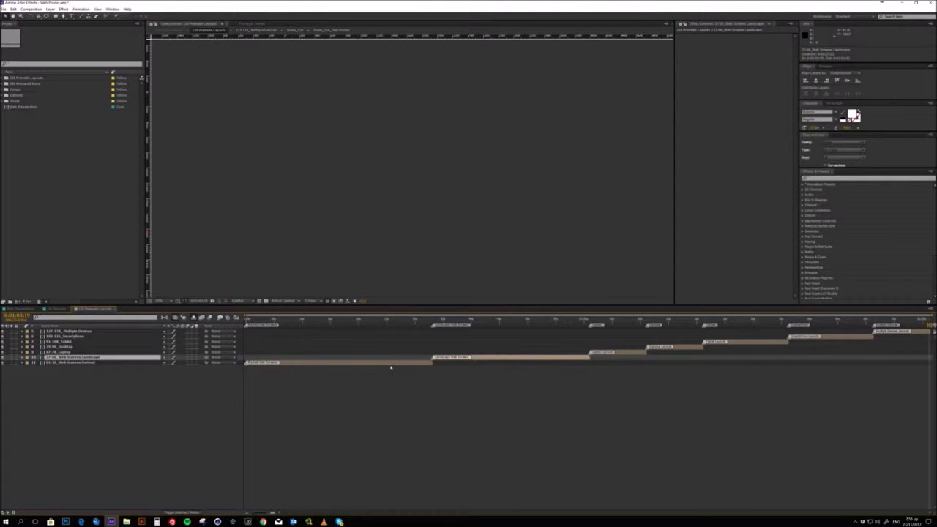
left_click(349, 363)
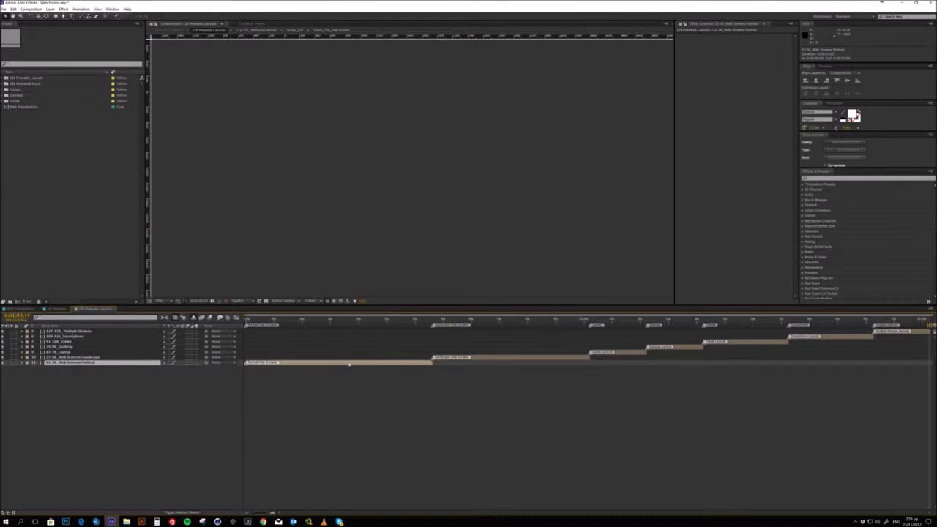
left_click(452, 358)
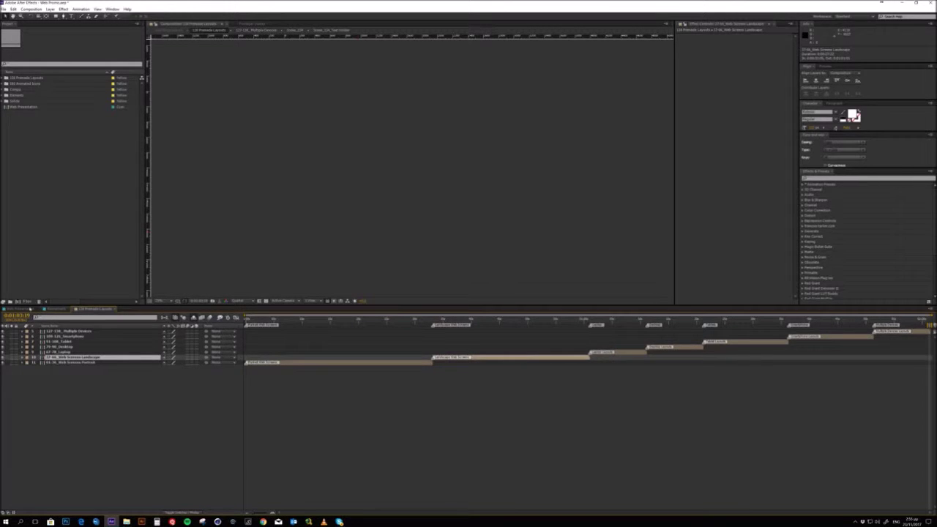
left_click(16, 308)
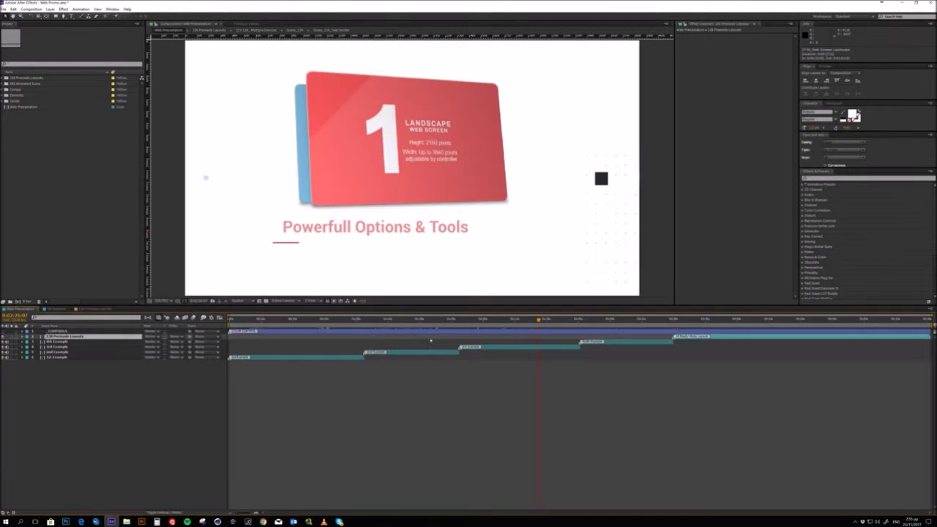
Reduce the Landscape Web Screen Width Size on the _CONTROLS layer to make the landscape screens narrower.
left_click(477, 331)
left_click(745, 203)
left_click_drag(748, 207, 695, 207)
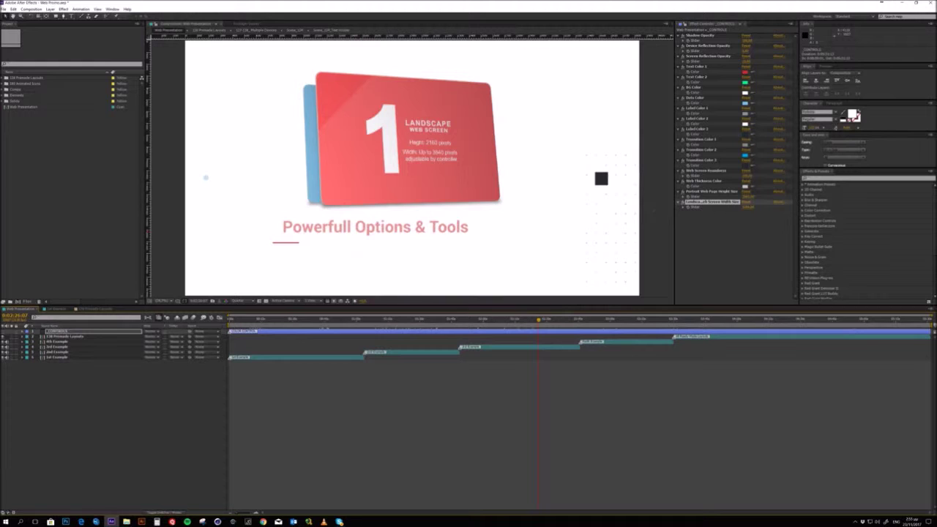
left_click(707, 207)
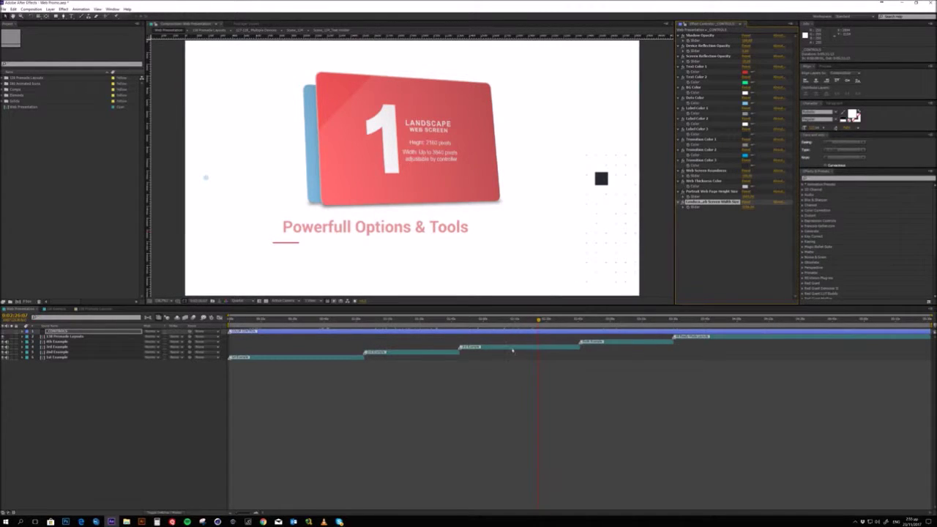
Open the Scene_51 composition inside the 3rd Example and select its CONTROLS layer.
double_click(512, 349)
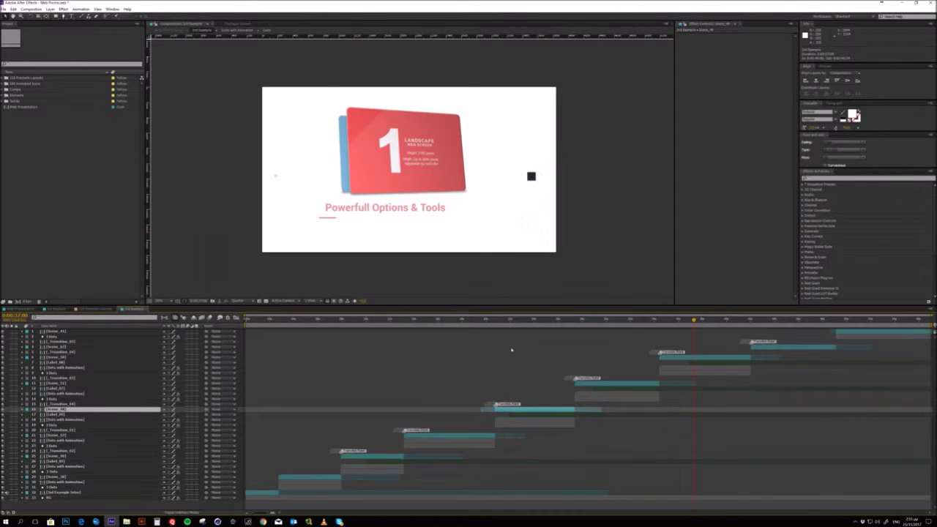
double_click(612, 383)
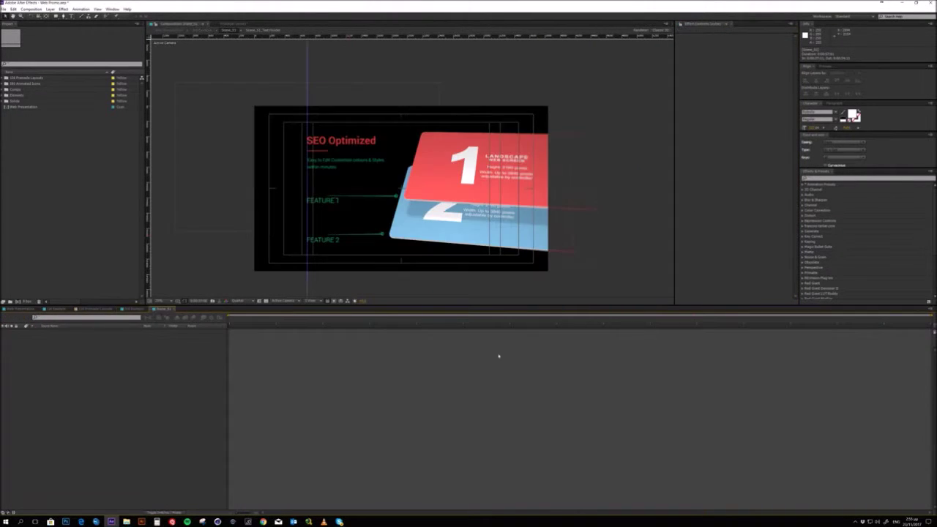
left_click(298, 333)
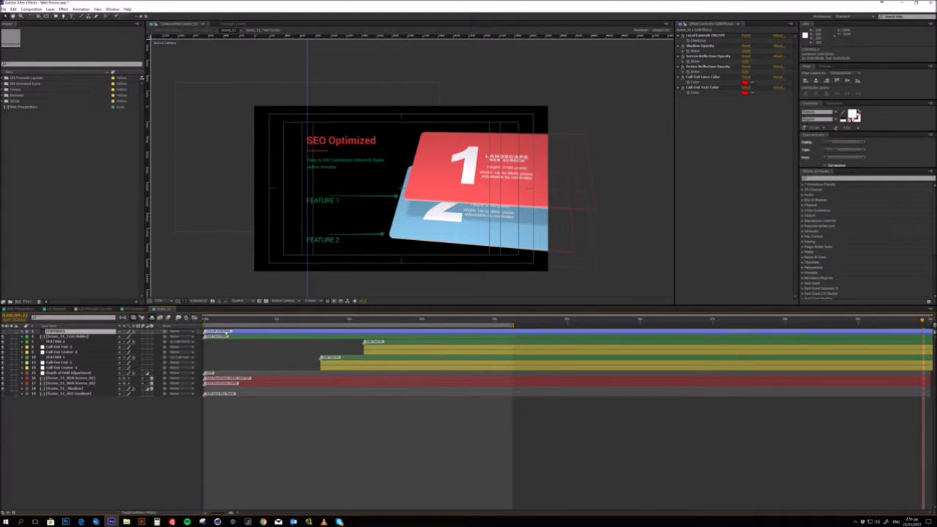
Turn on Local Controls for Scene_51 and set its Call Out Lines Color to white.
left_click(718, 35)
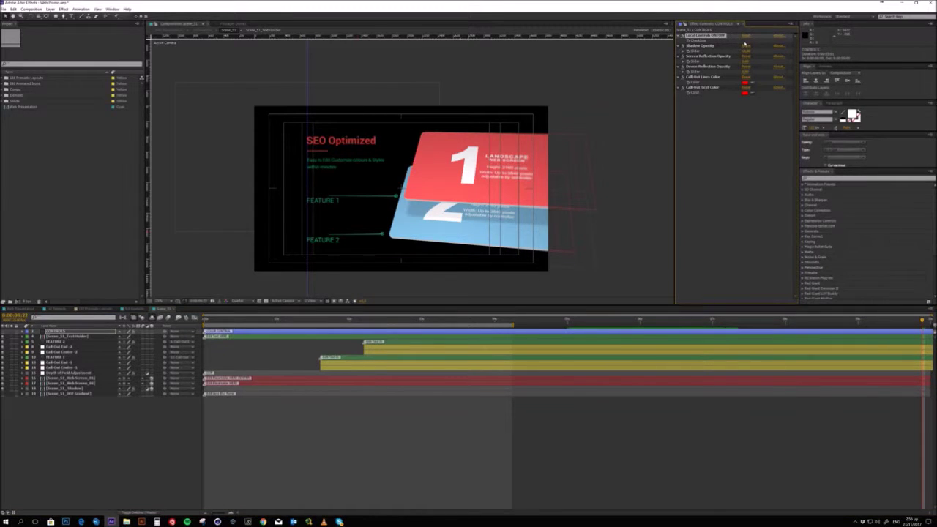
left_click(745, 41)
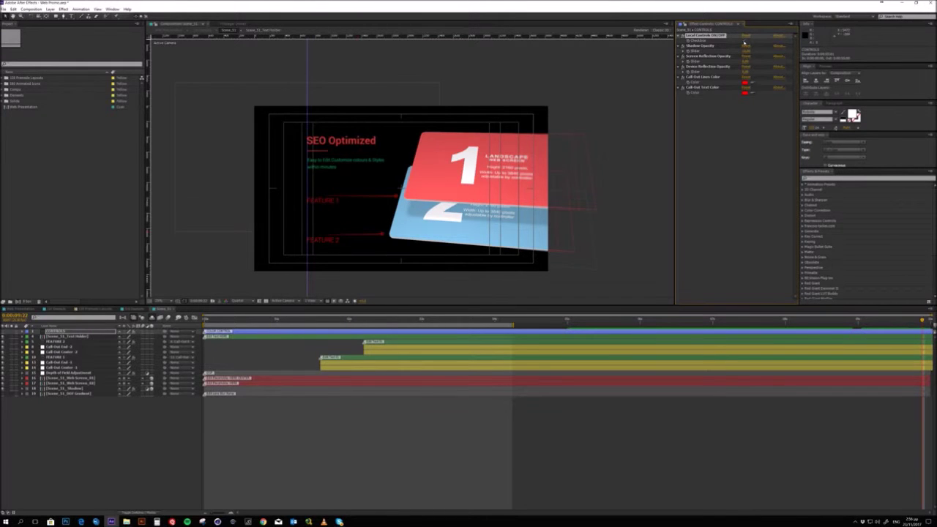
left_click(745, 82)
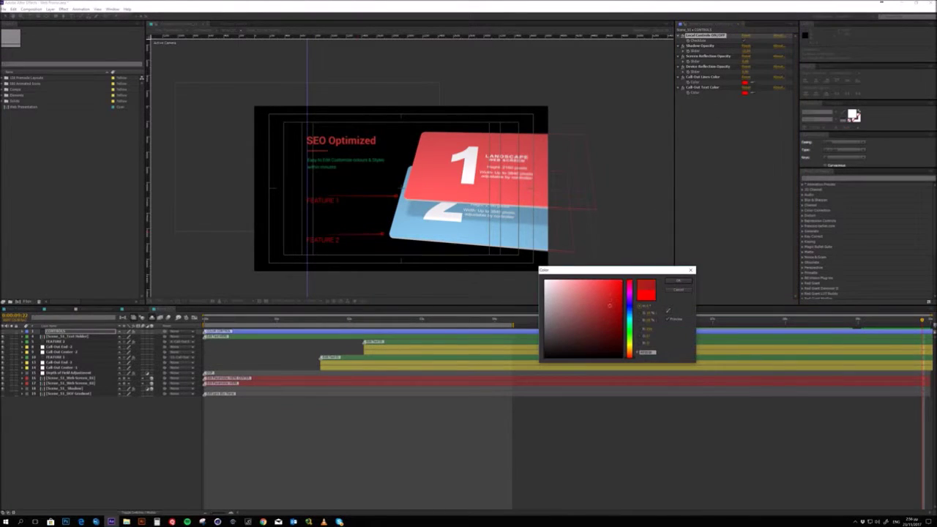
left_click(681, 289)
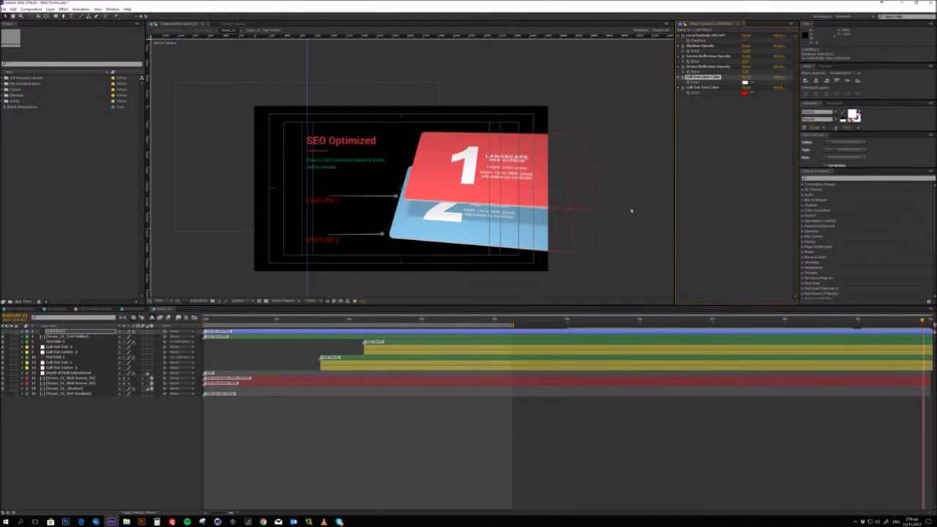
Close the Scene_51 and 3rd Example compositions and open the 67-78_Laptop composition from Premade Layouts.
left_click(151, 309)
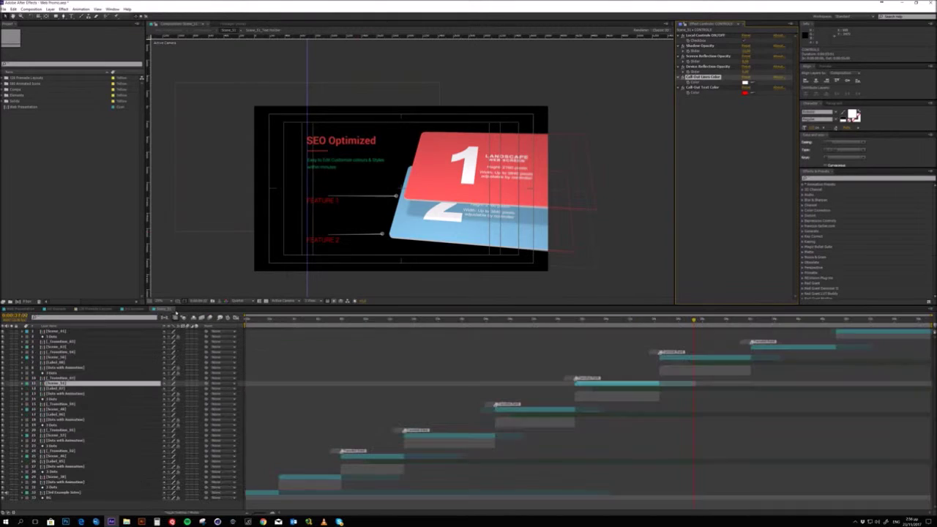
left_click(146, 309)
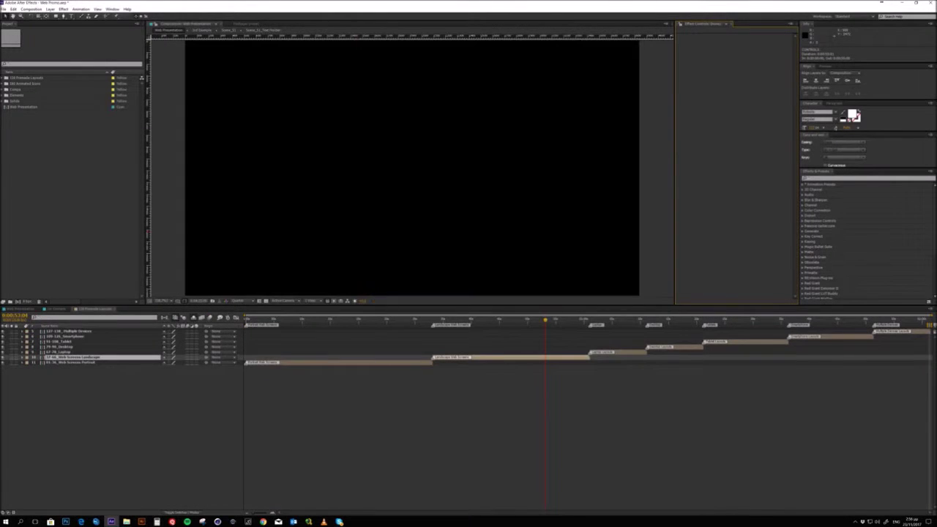
left_click(627, 322)
double_click(621, 354)
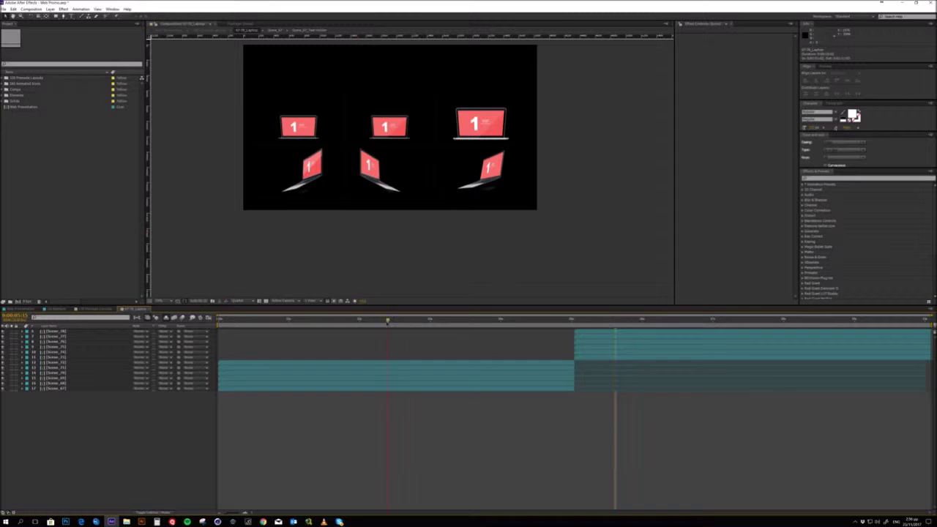
Open the Scene_67 laptop layout and select its CONTROLS layer.
left_click(383, 129)
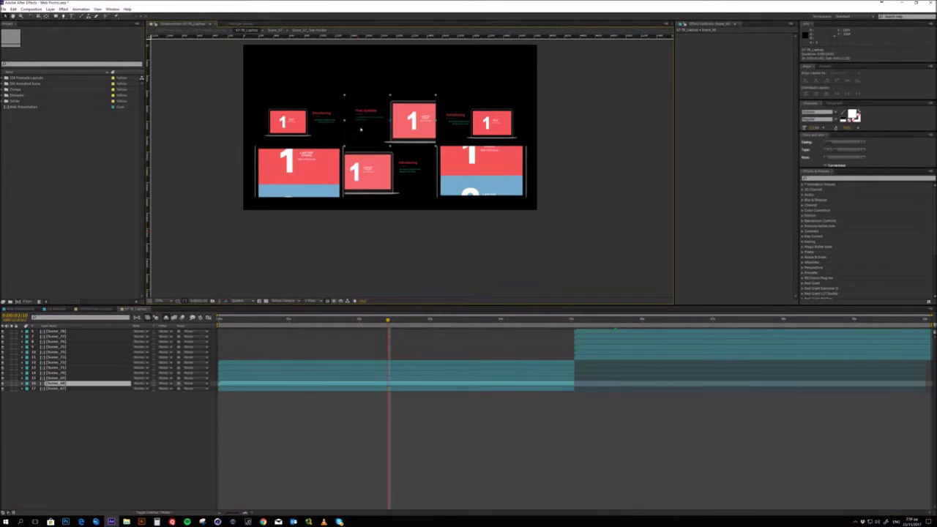
double_click(383, 129)
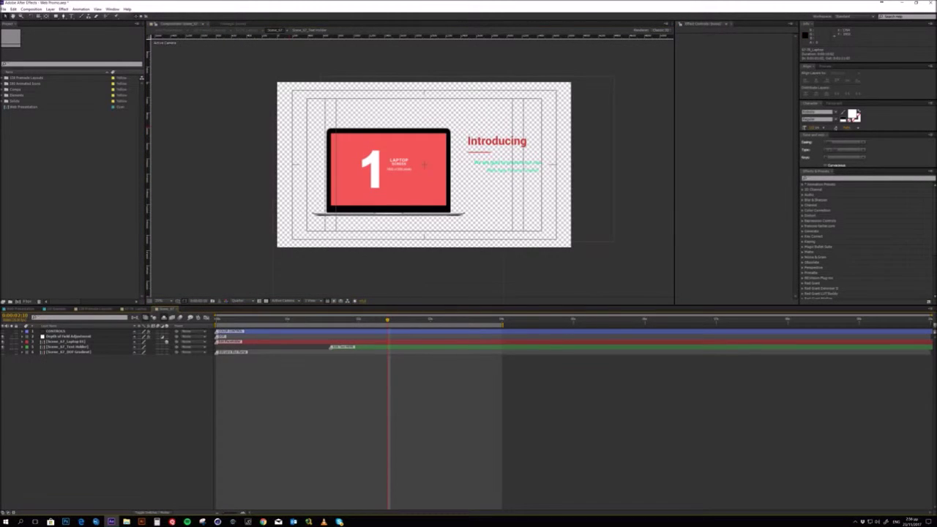
left_click(410, 334)
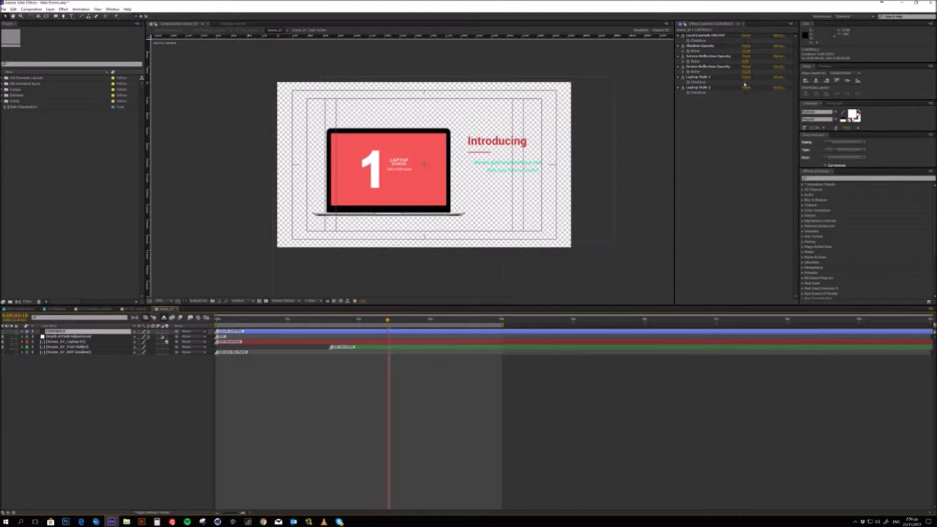
Try the alternative laptop looks in Scene_67 by switching Laptop Style 2 and Laptop Style 1, ending on the original look.
key(".")
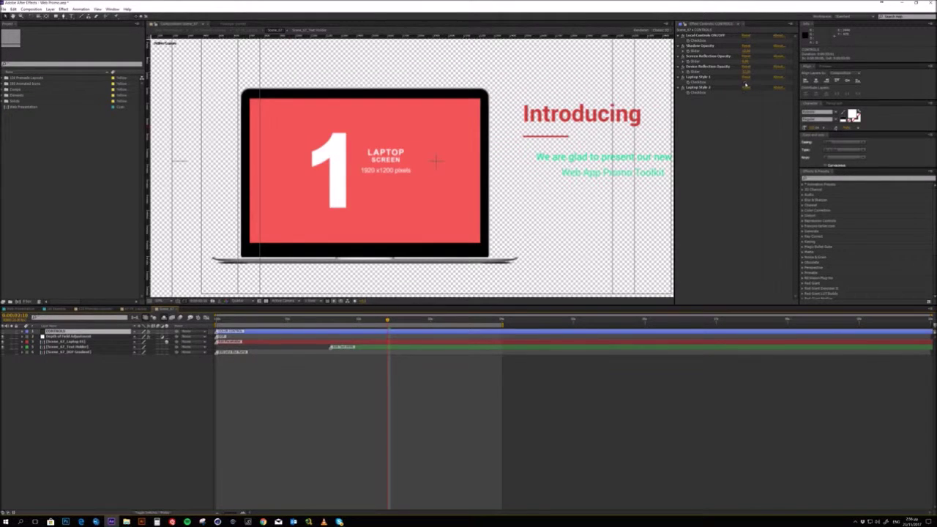
left_click(742, 92)
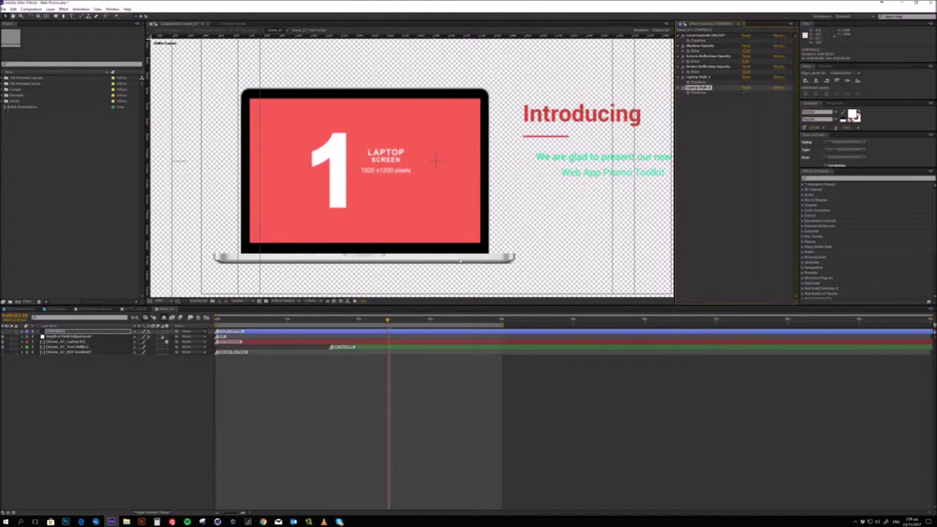
left_click(745, 82)
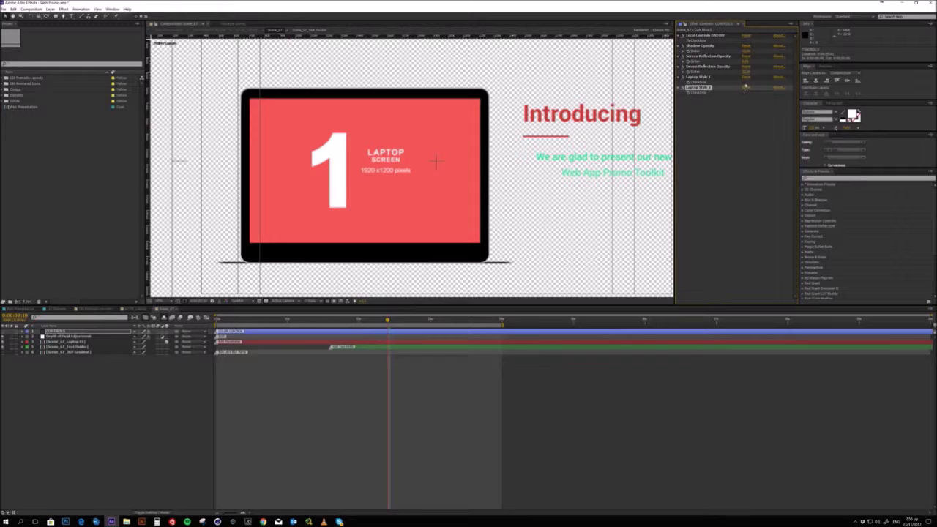
left_click(743, 93)
left_click(745, 85)
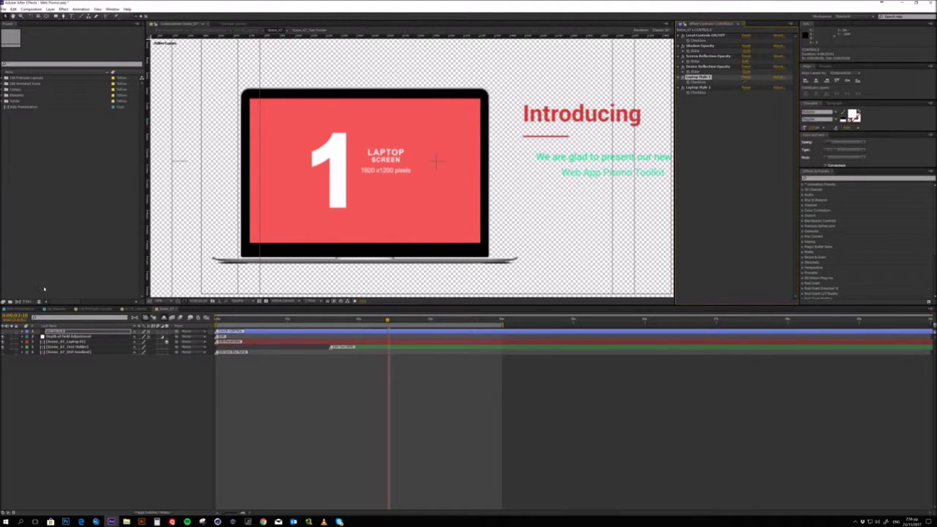
Close the Scene_67, 67-78_Laptop and Premade Layouts compositions.
left_click(175, 309)
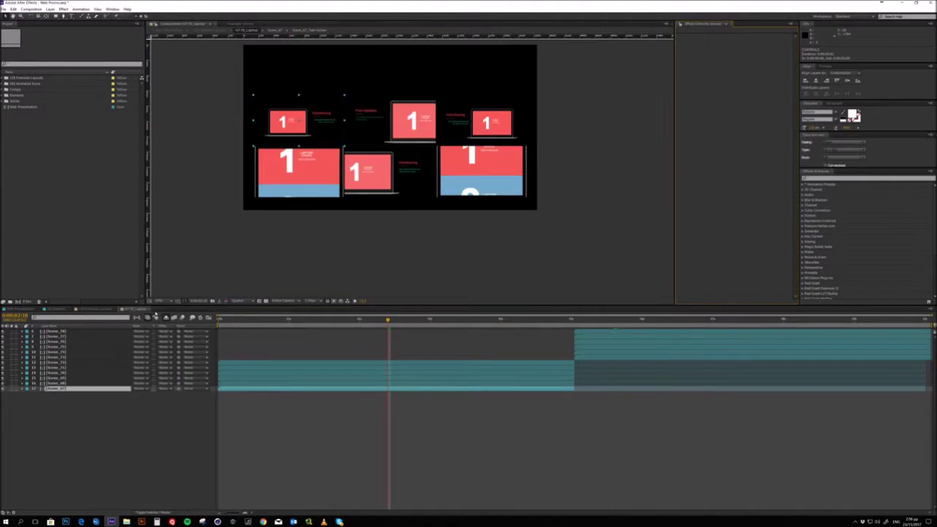
left_click(149, 310)
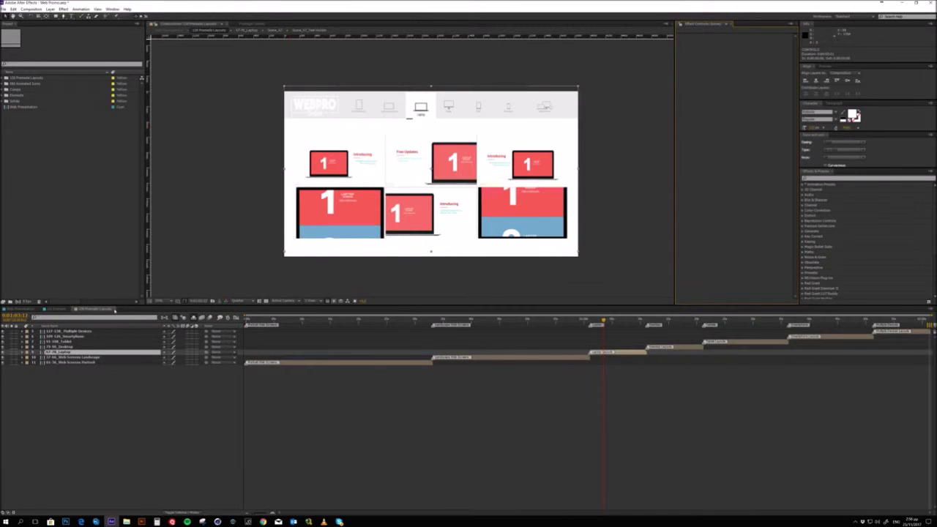
left_click(115, 310)
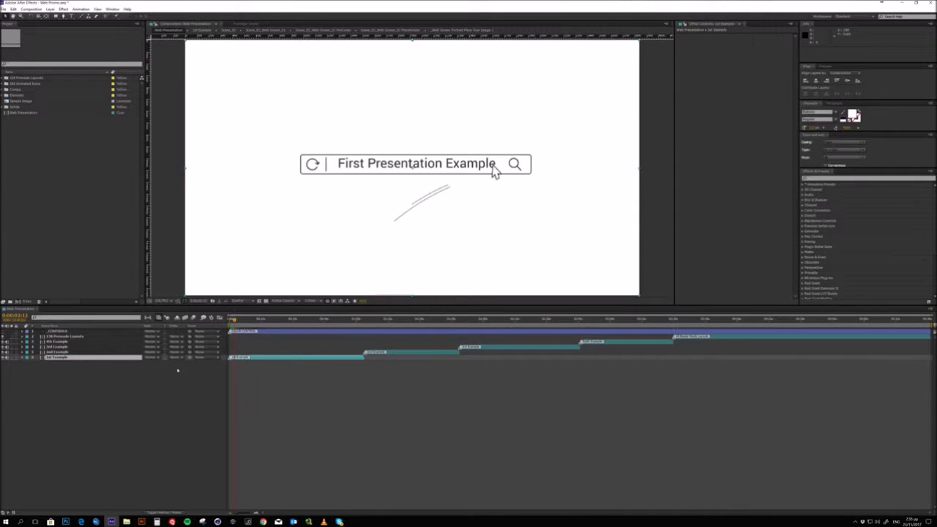
In the Web Presentation composition, select the four Example layers, followed by the 138 Premade Layouts layer.
left_click_drag(63, 371, 65, 341)
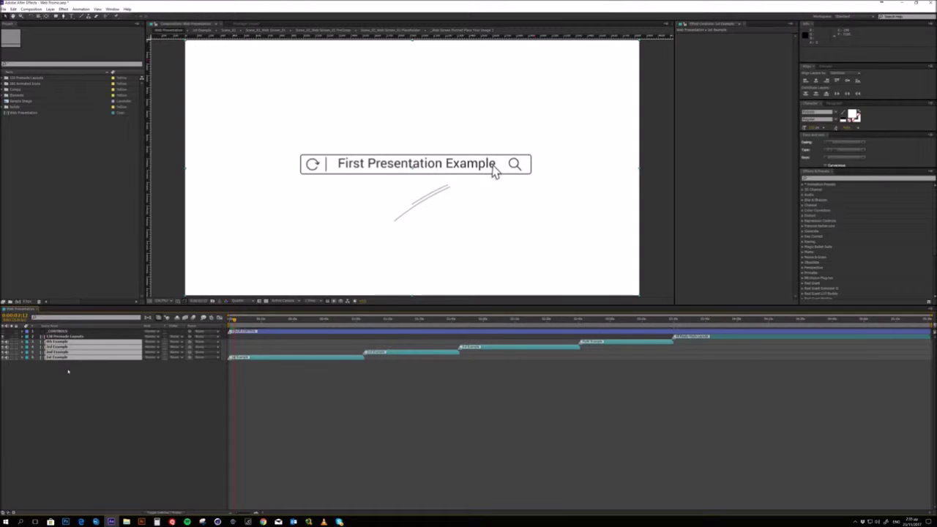
left_click(67, 371)
left_click(66, 336)
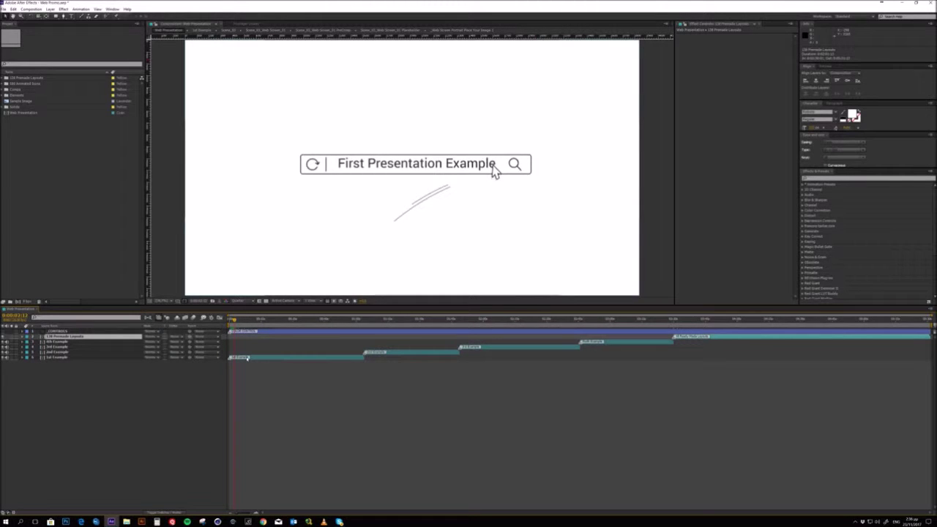
Open the 1st Example composition, inspect its first web screen scene and close that scene again.
double_click(248, 357)
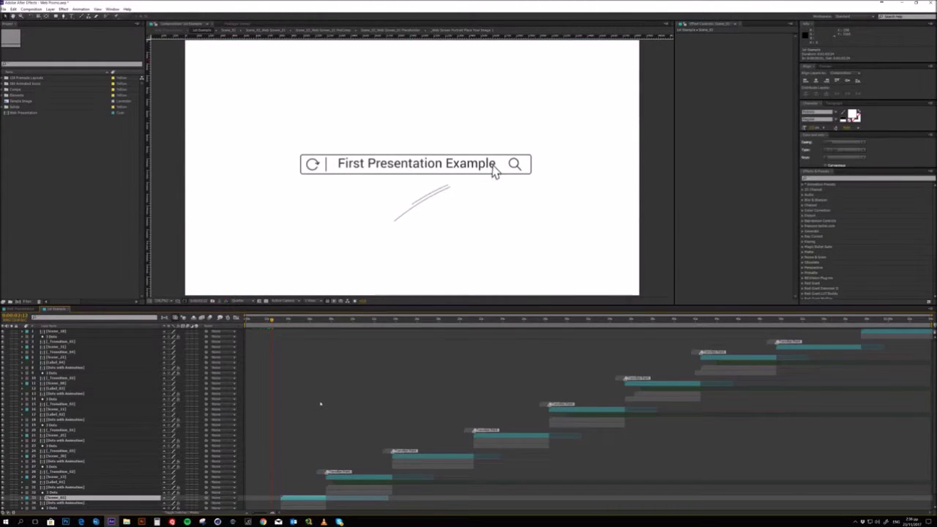
scroll(311, 399, "down", 2)
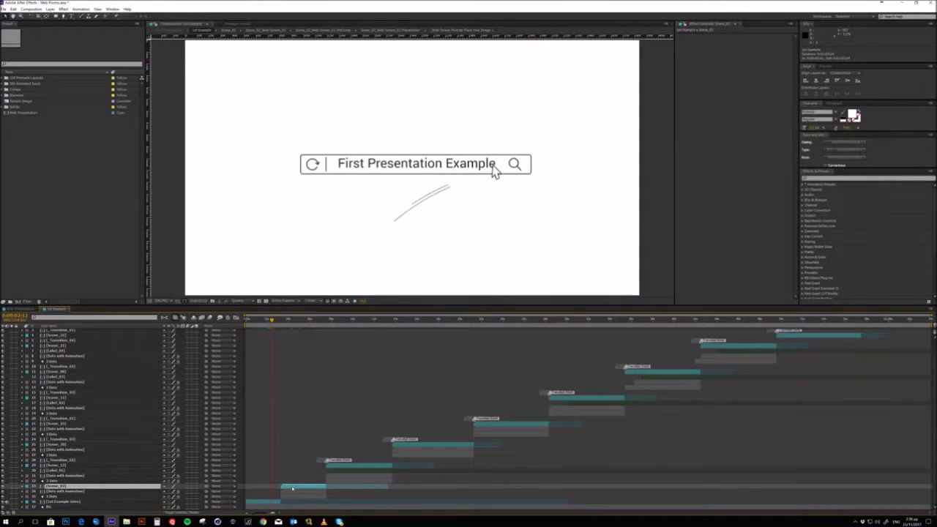
double_click(292, 488)
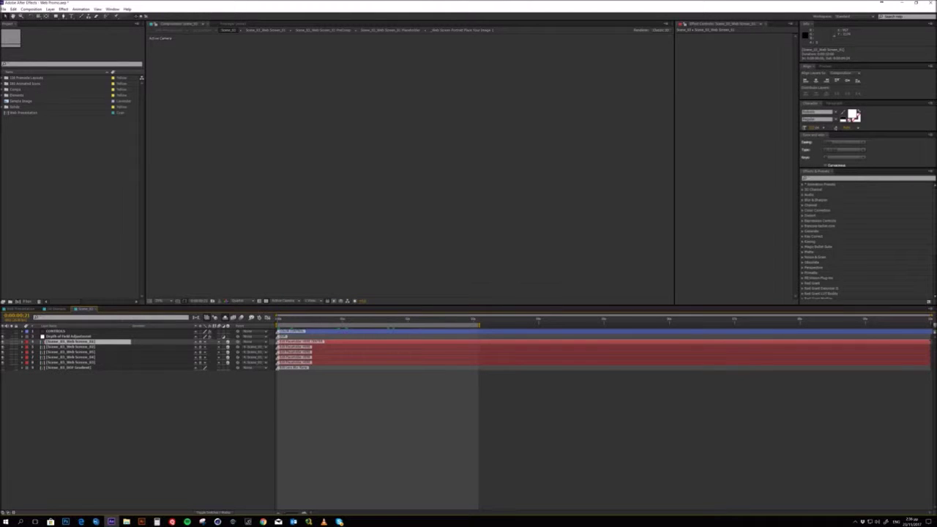
left_click(96, 310)
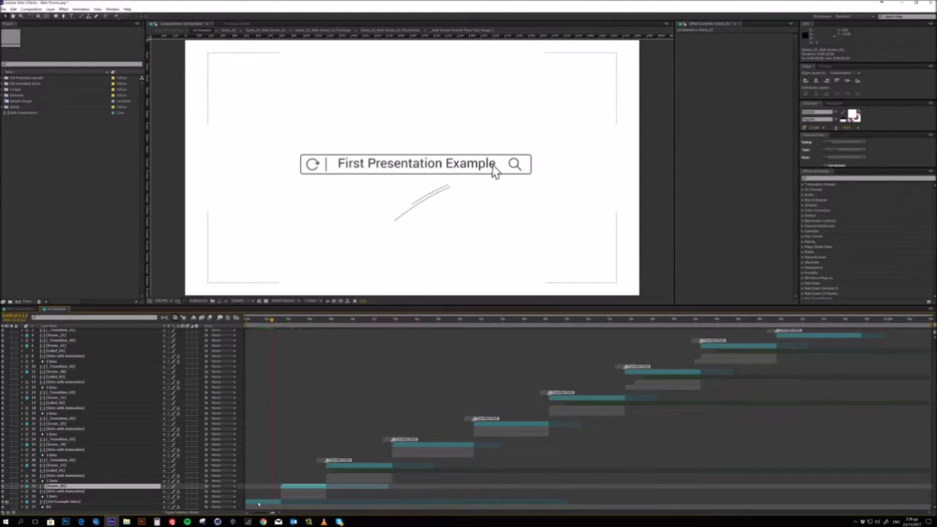
Open the 1st Example Intro composition and select its First Presentation Example text with the Type tool.
left_click(88, 502)
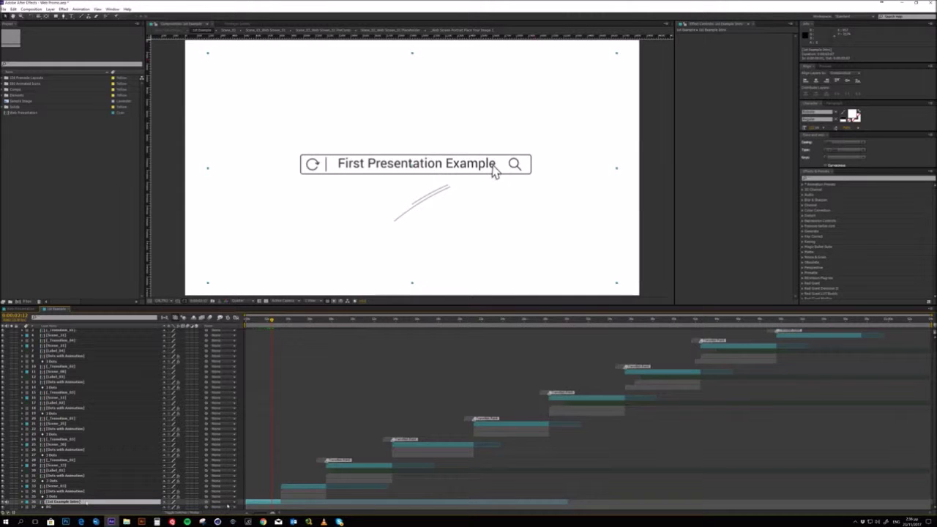
double_click(494, 169)
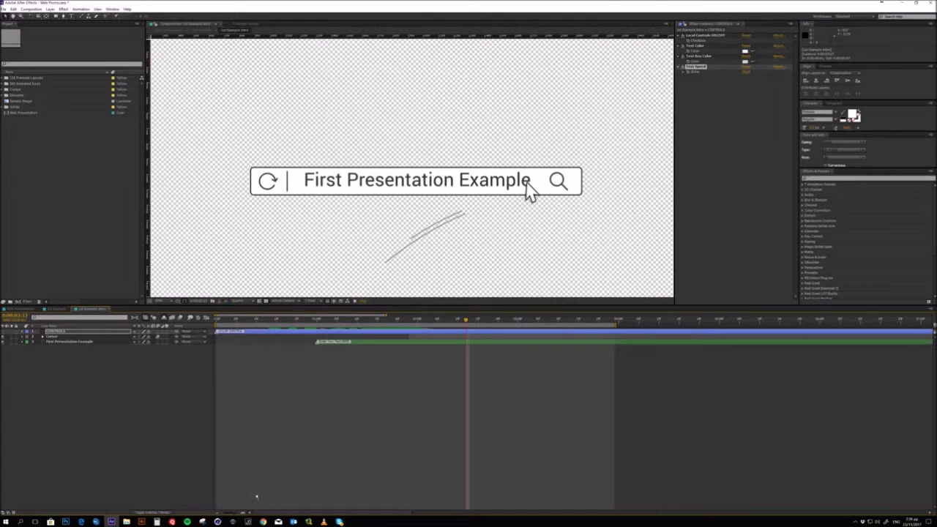
left_click_drag(381, 321, 522, 337)
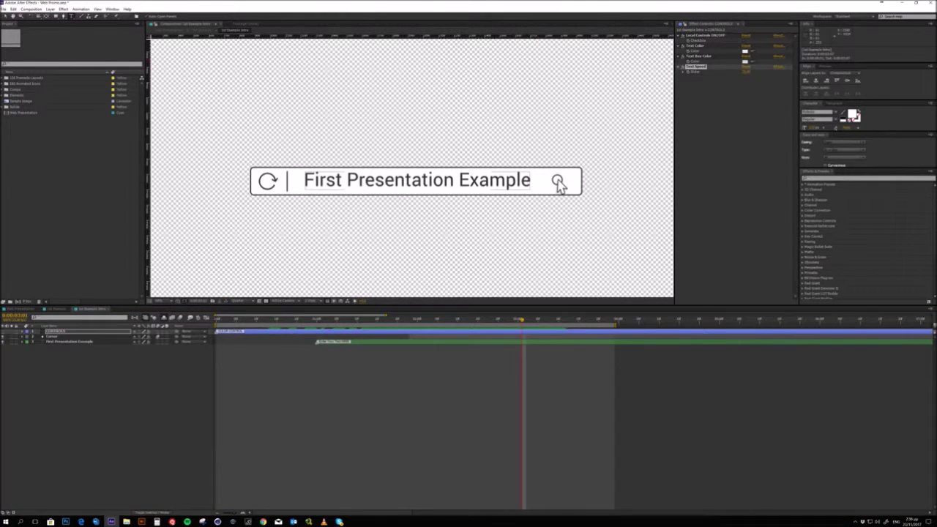
left_click_drag(418, 175, 103, 60)
left_click(6, 17)
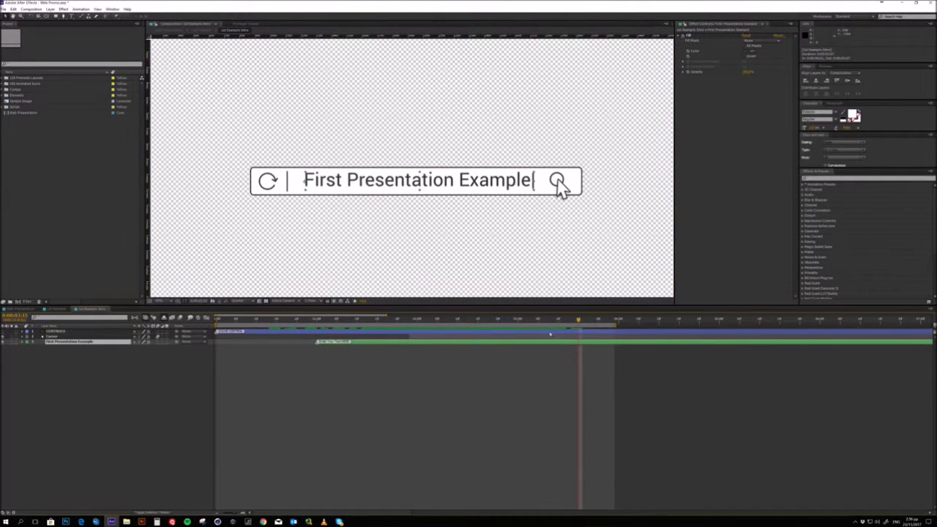
Toggle Local Controls on and off on the intro's CONTROLS layer and close the 1st Example Intro composition.
key("ctrl+Up")
key("ctrl+Up")
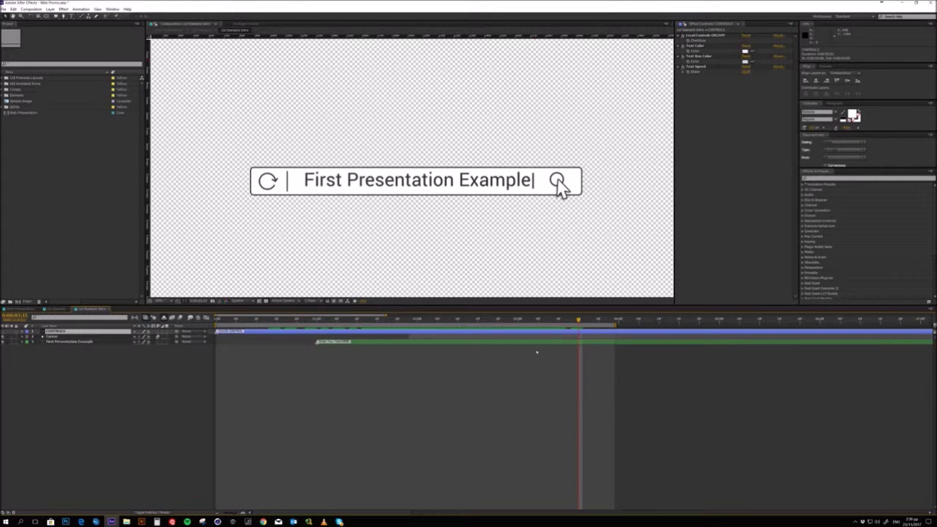
left_click(743, 41)
left_click(742, 42)
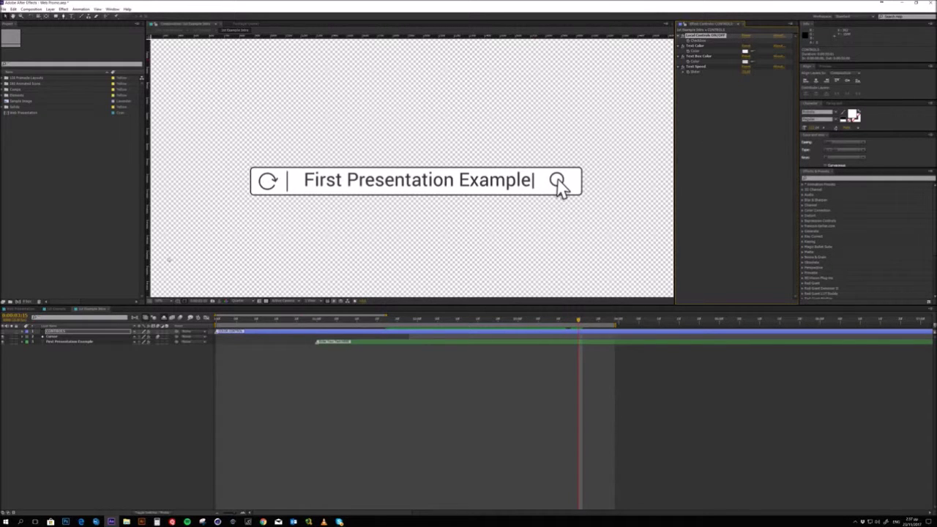
left_click(110, 309)
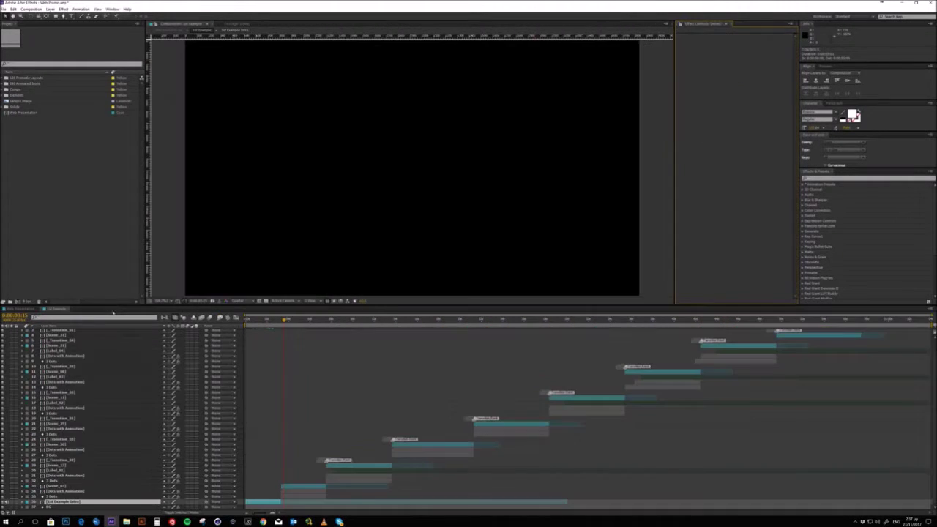
Open the first web screen scene of the 1st Example and move its current time to 2 seconds.
left_click(297, 487)
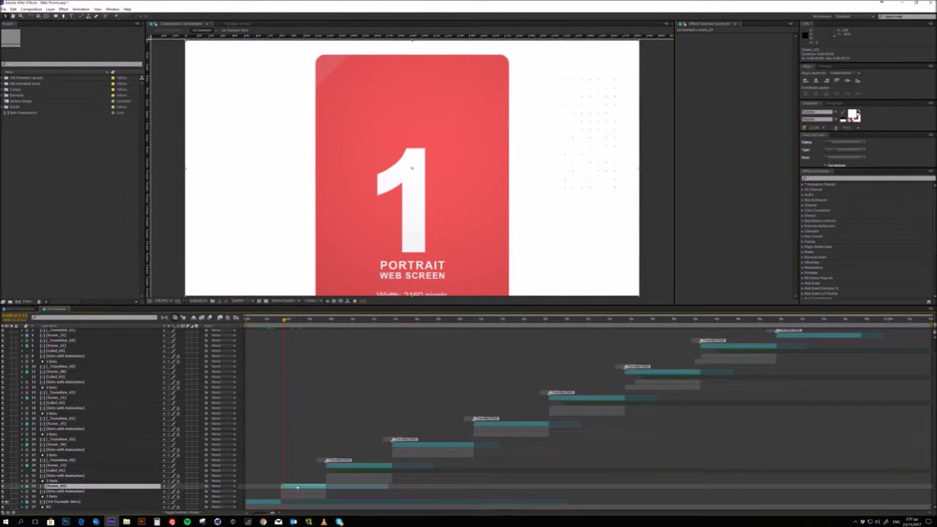
double_click(297, 486)
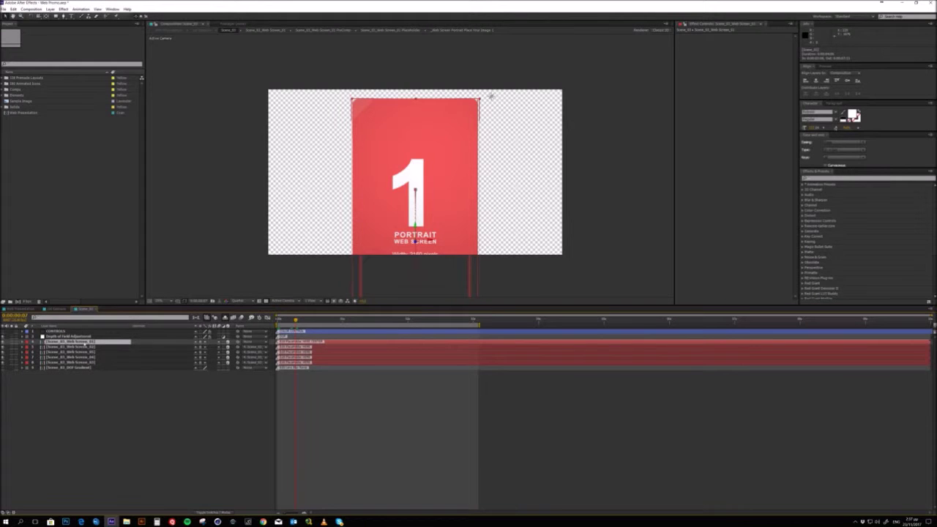
left_click_drag(296, 320, 408, 320)
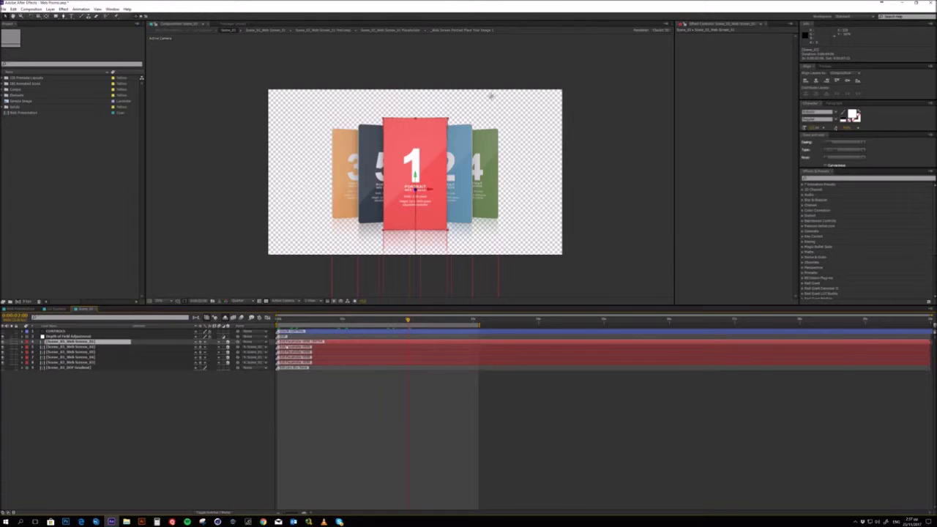
Open the scene's Web Screen_01 composition and go through its PreComp into the Placeholder composition.
left_click(95, 363)
left_click(288, 342)
double_click(312, 343)
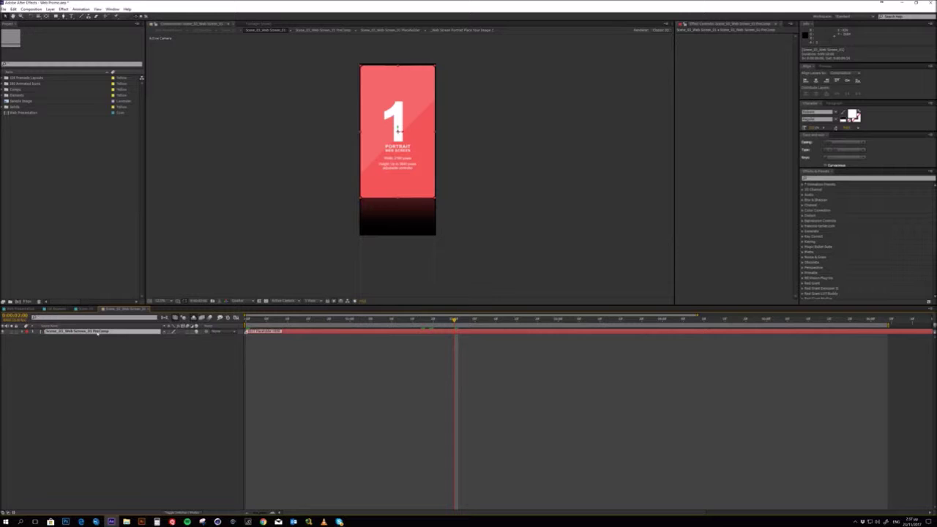
double_click(97, 332)
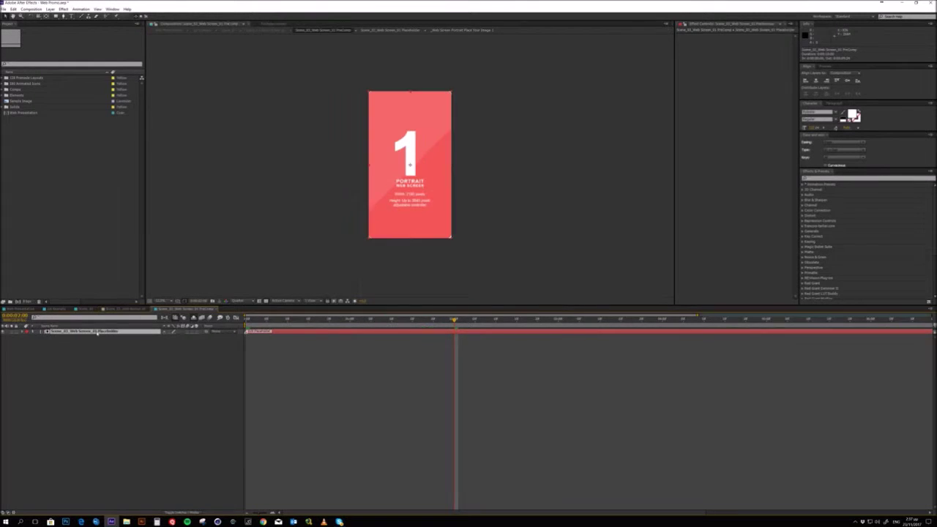
double_click(97, 332)
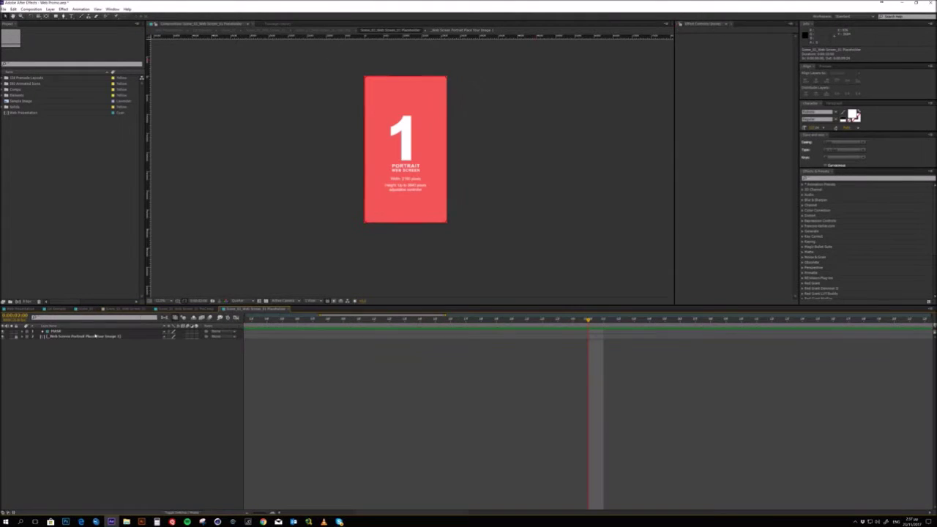
Place Sample Image directly beneath the MASK layer in the Web Screen_01 Placeholder composition and return to the start of the timeline.
left_click(22, 102)
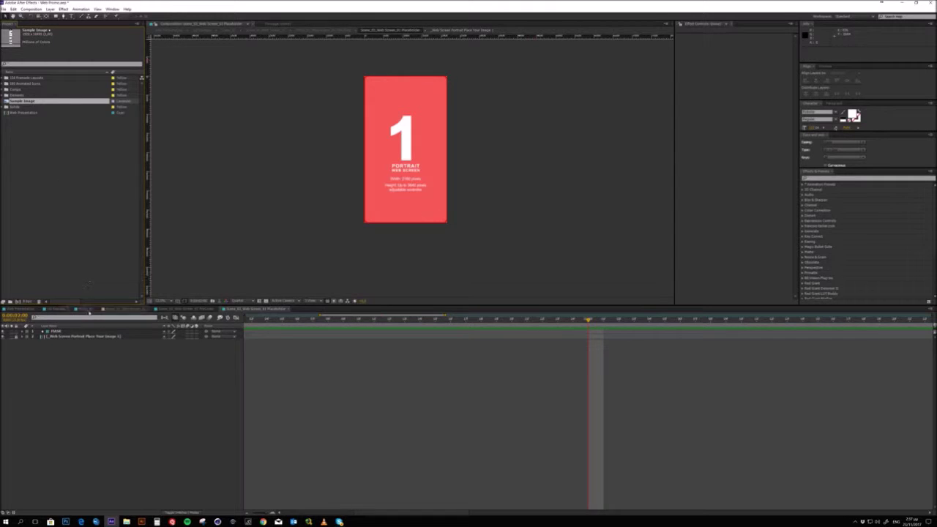
left_click_drag(83, 333, 81, 335)
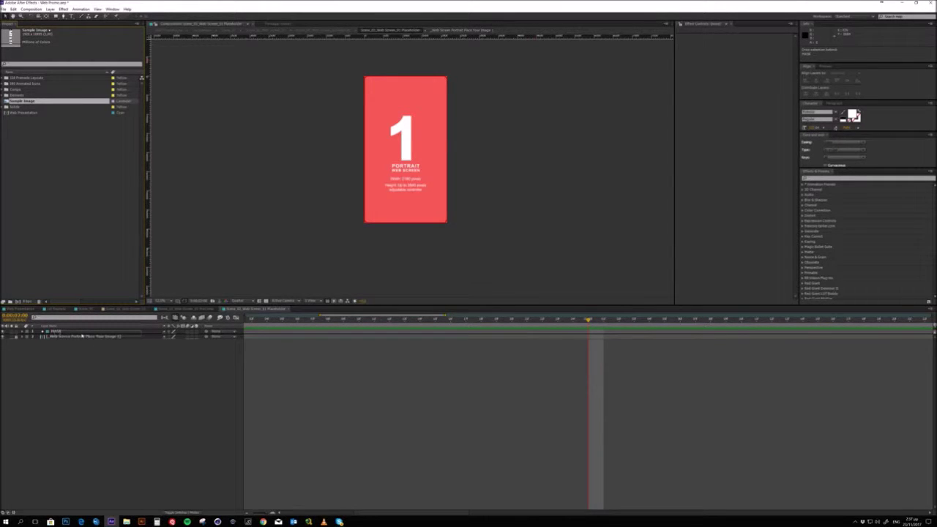
key("ctrl+slash")
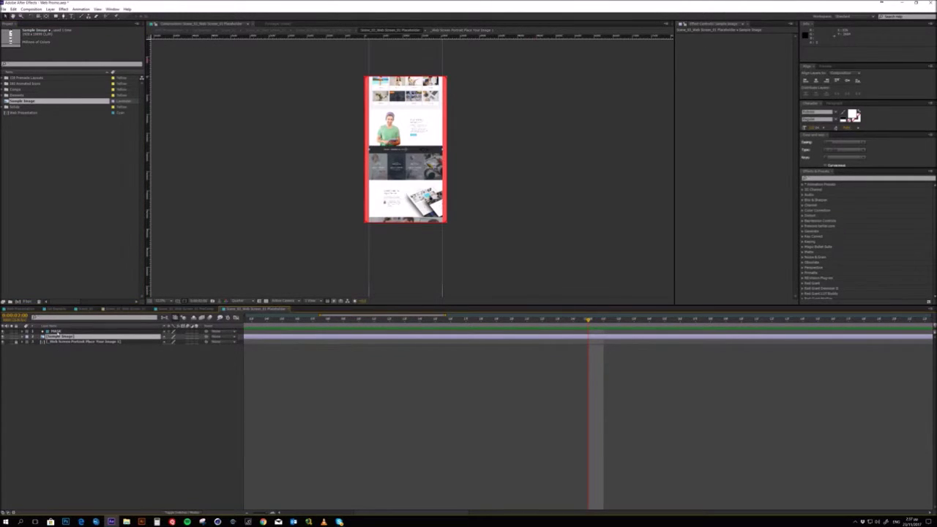
left_click(56, 332)
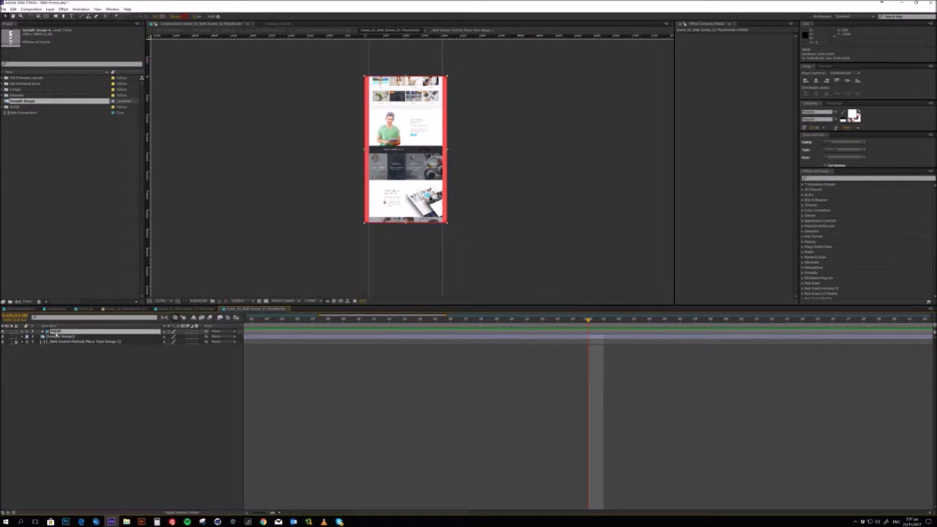
left_click(244, 317)
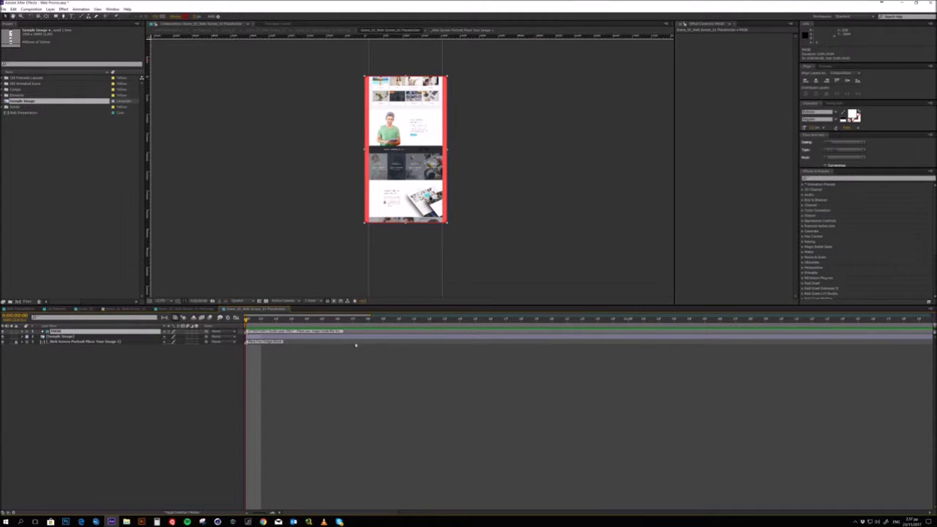
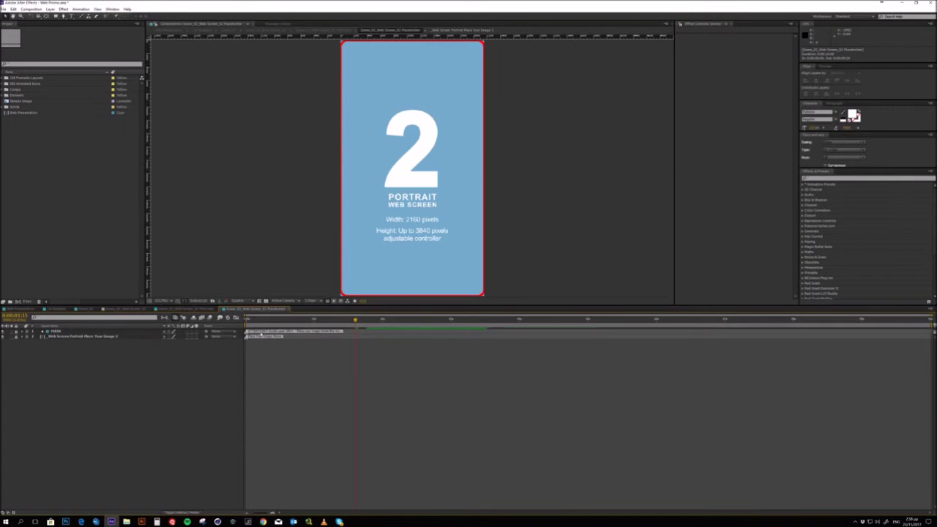
Place Sample Image beneath the MASK layer in the Web Screen_02 Placeholder composition and fit it to the composition width.
left_click_drag(22, 101, 125, 335)
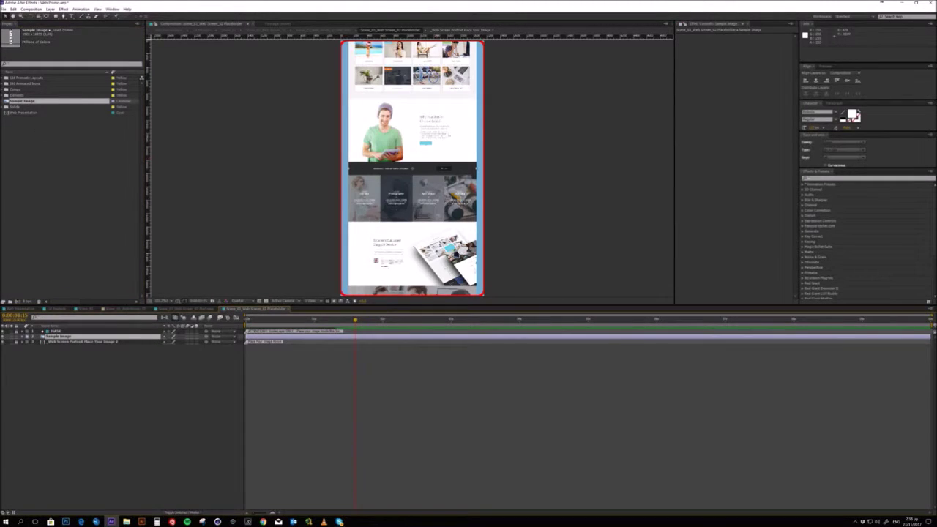
right_click(428, 191)
mouse_move(461, 221)
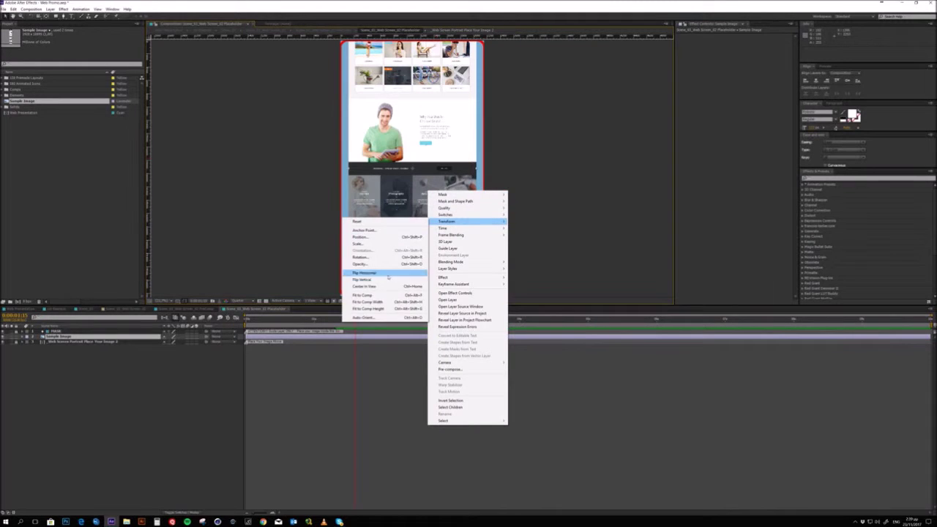
left_click(382, 298)
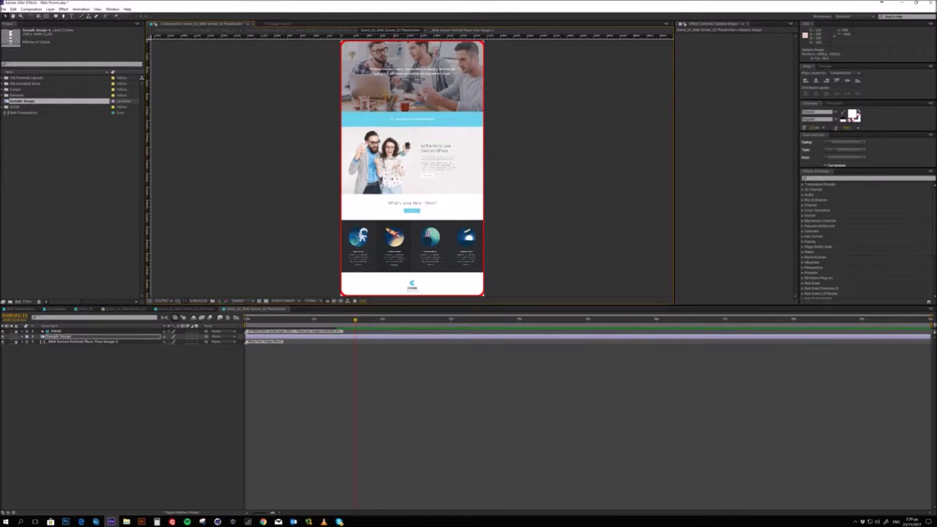
Close the nested compositions back to the 1st Example and move the current time to the Welcome scene at about 10 seconds.
left_click(288, 310)
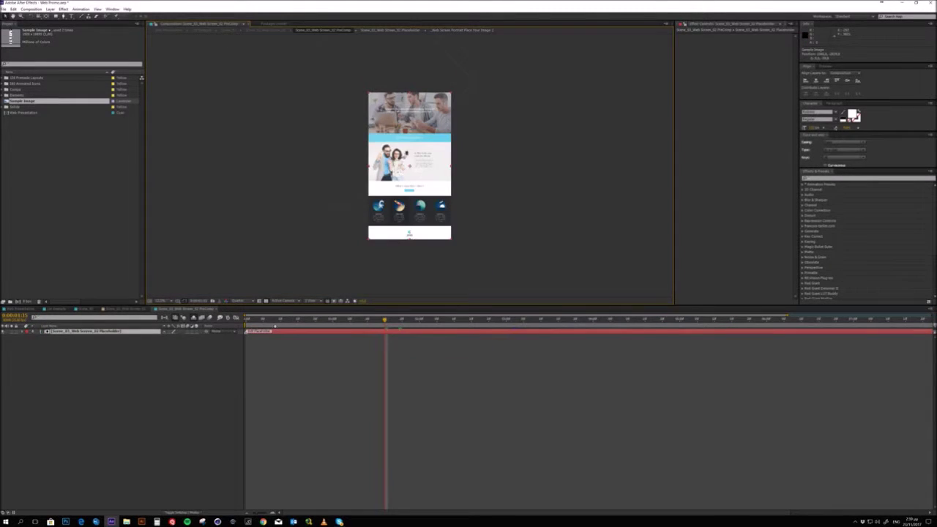
left_click(216, 309)
left_click(149, 308)
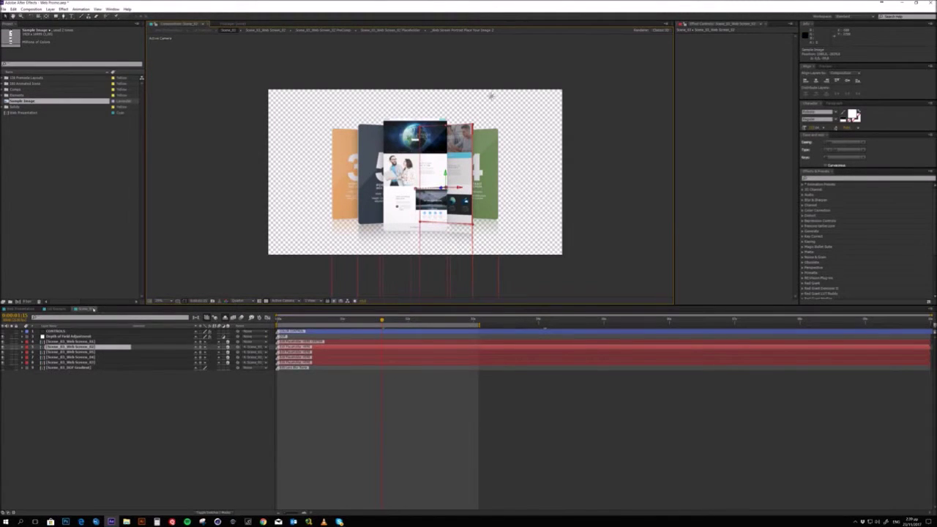
left_click(58, 309)
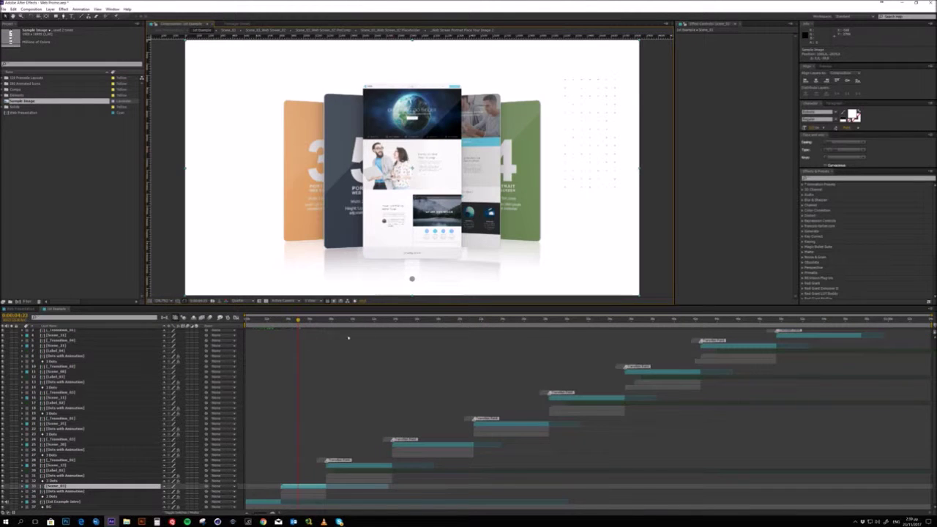
left_click(354, 320)
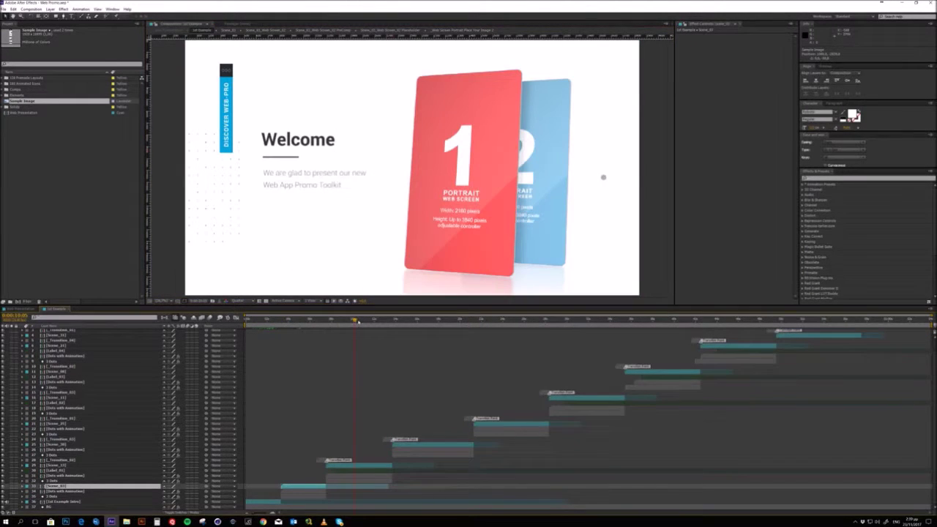
left_click_drag(357, 320, 359, 320)
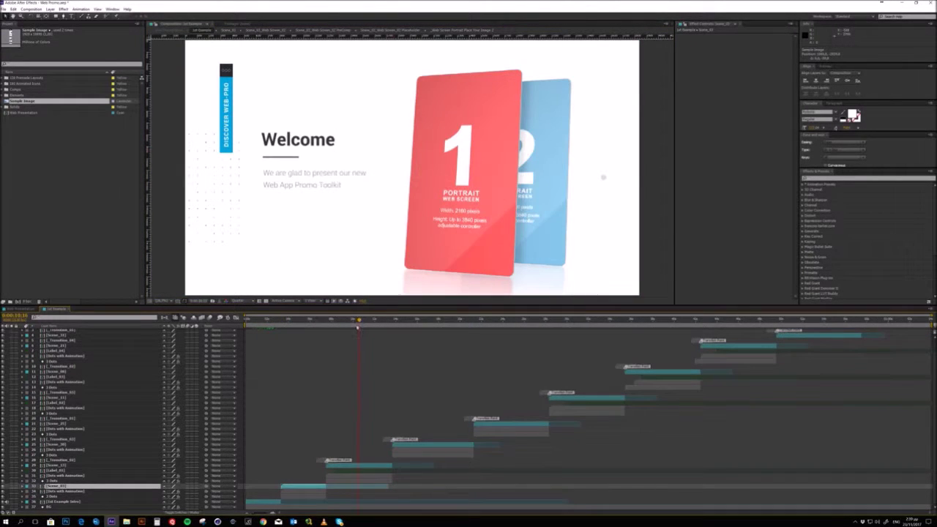
Open the Welcome scene's composition from the 1st Example and go into its Text Holder composition.
left_click(354, 465)
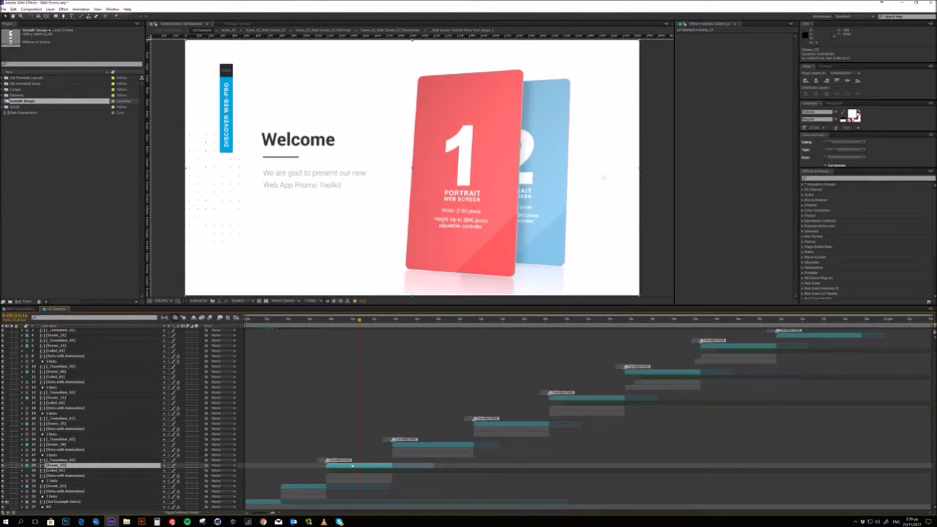
double_click(352, 464)
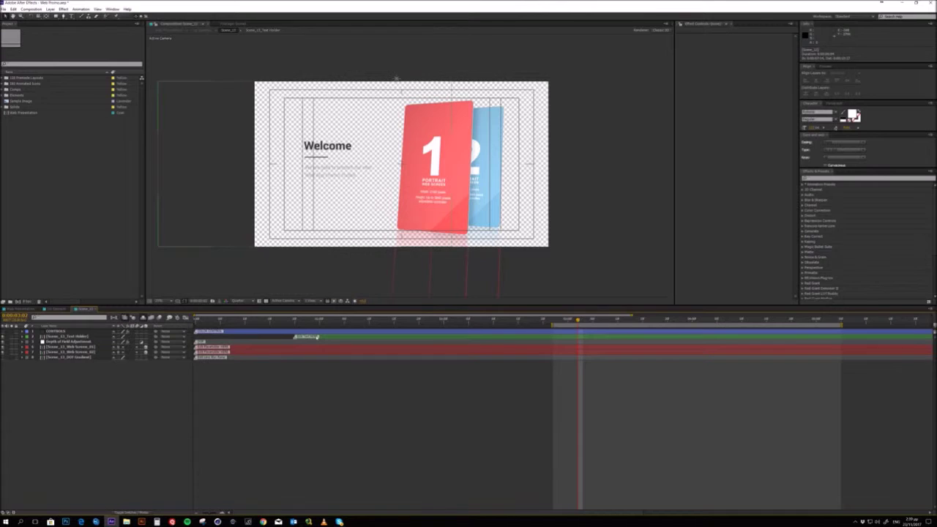
left_click(316, 337)
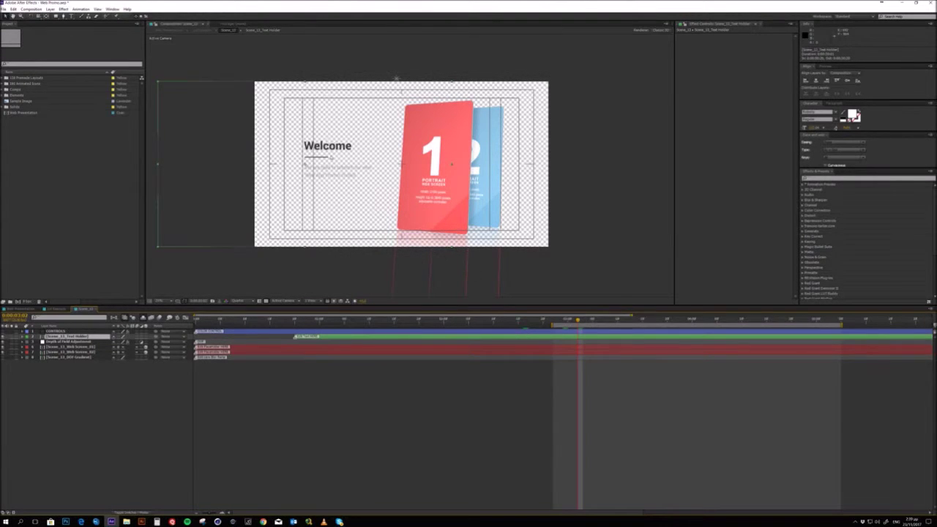
double_click(373, 338)
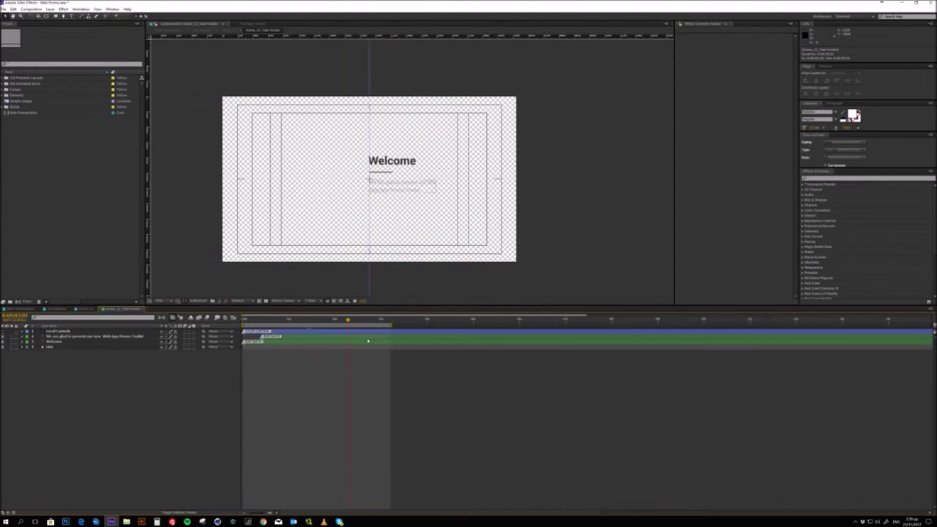
Turn off the transparency grid in the Text Holder composition and select the Welcome title layer.
left_click(310, 338)
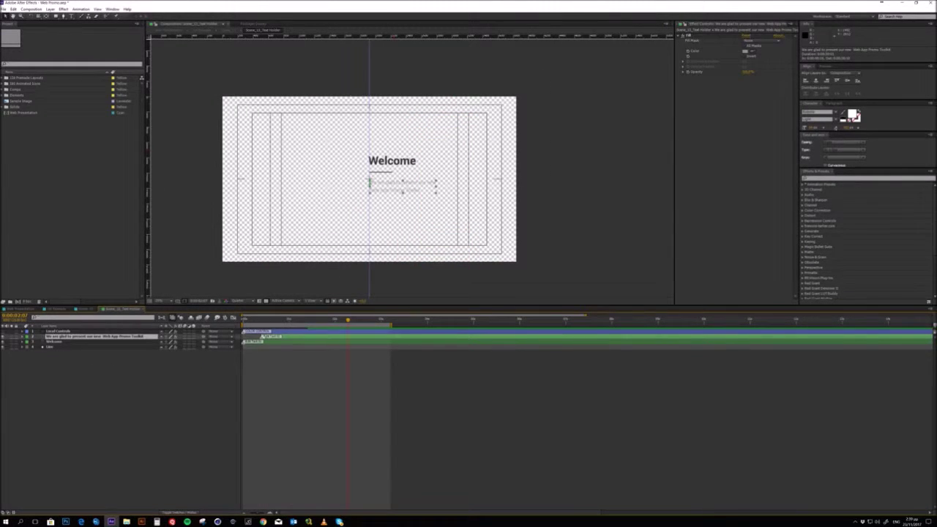
left_click(261, 301)
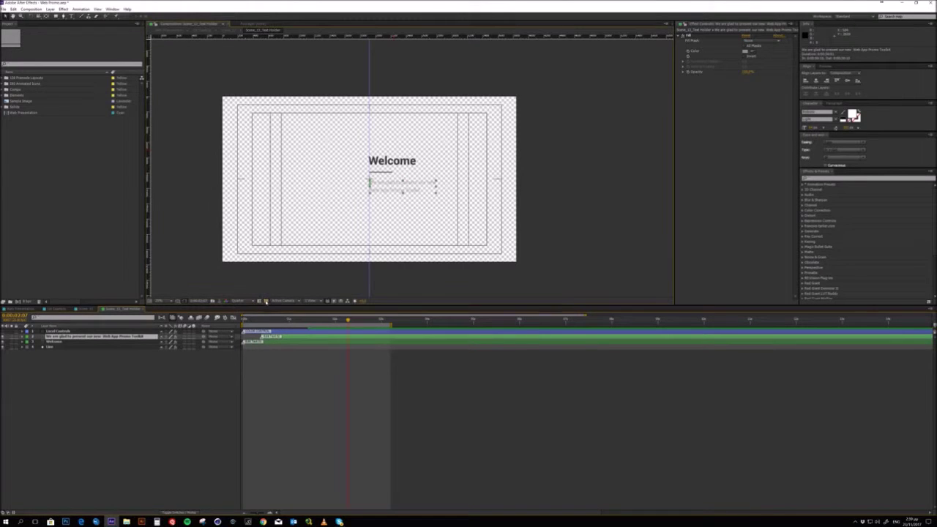
left_click(390, 162)
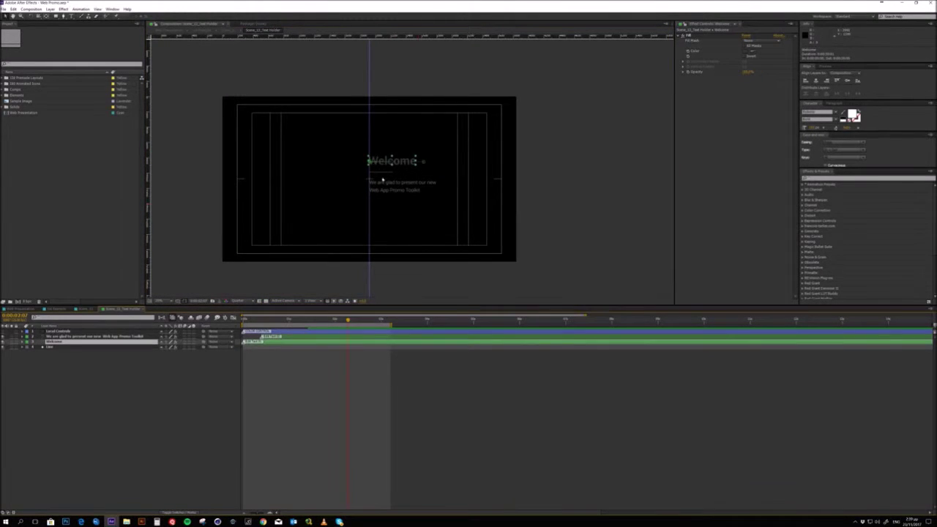
Use the Type tool to highlight the Welcome title and the paragraph beneath it as editable text.
left_click(71, 16)
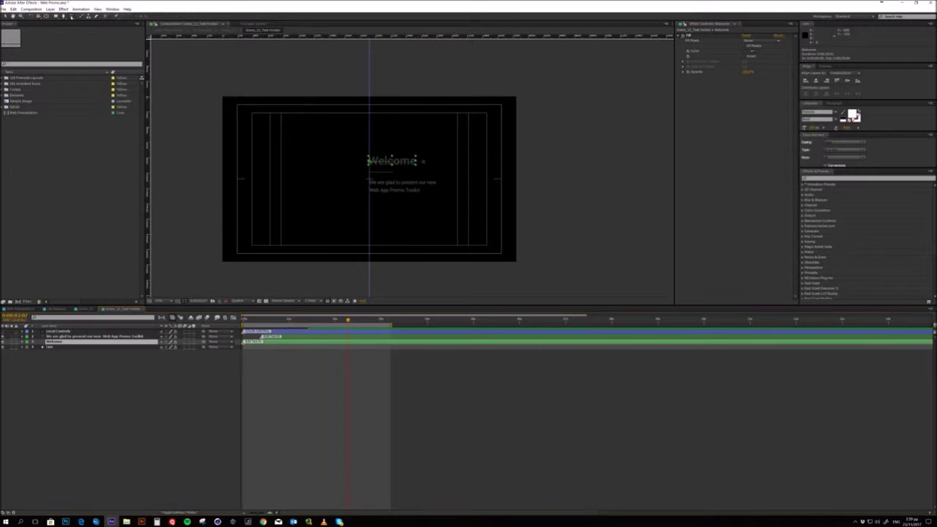
left_click_drag(377, 161, 402, 195)
left_click(402, 187)
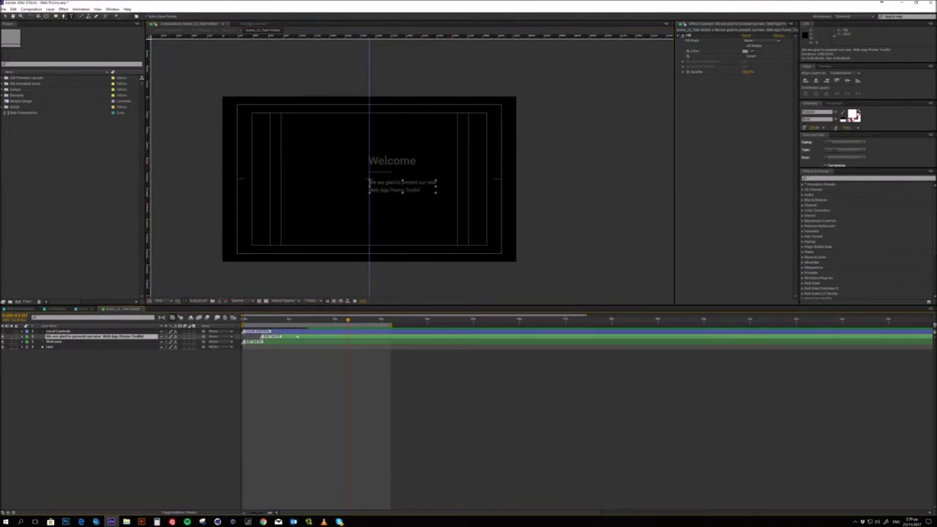
left_click_drag(420, 190, 366, 180)
left_click(96, 357)
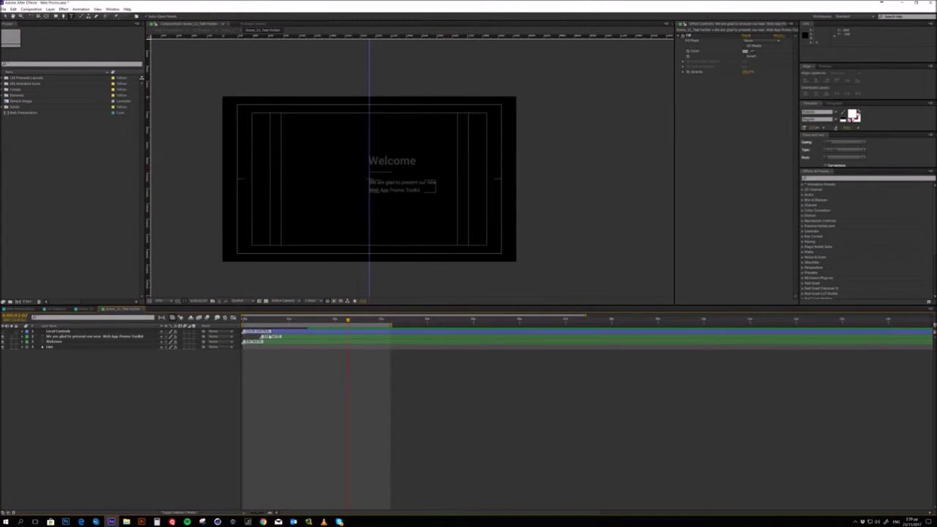
Select the Local Controls layer and examine its Local Controls ON/OFF checkbox and its two text colour settings.
left_click(269, 332)
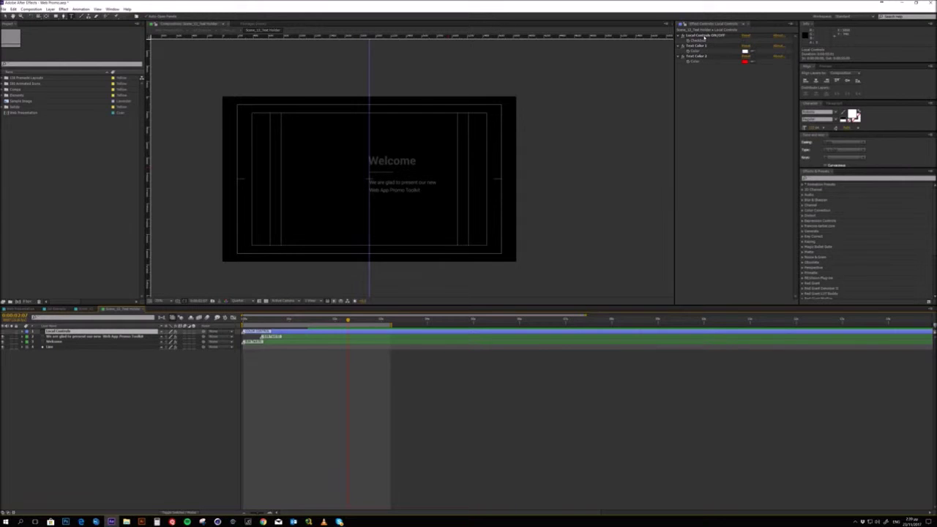
left_click(744, 41)
left_click(745, 42)
left_click(744, 41)
left_click(744, 42)
left_click(744, 41)
left_click(744, 42)
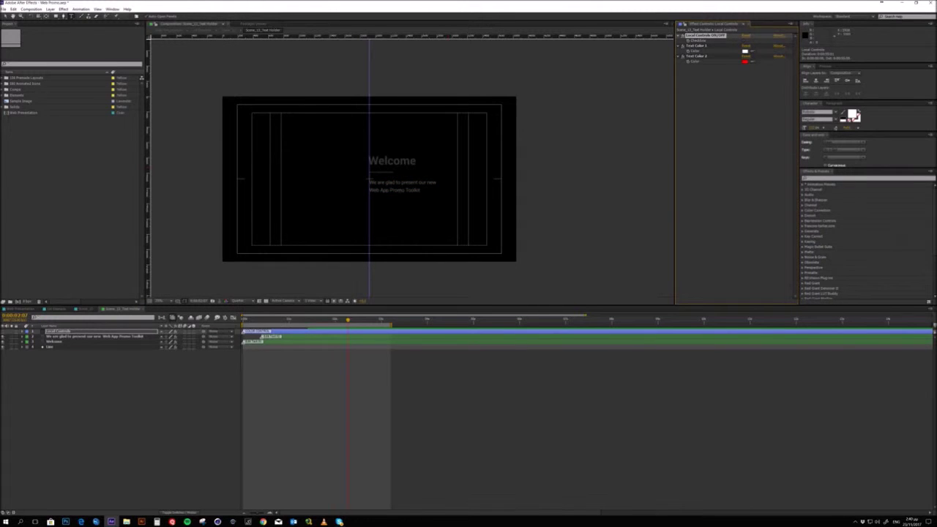
Return to the Welcome scene and open its Web Screen_01 composition through the PreComp into the Placeholder composition.
left_click(143, 309)
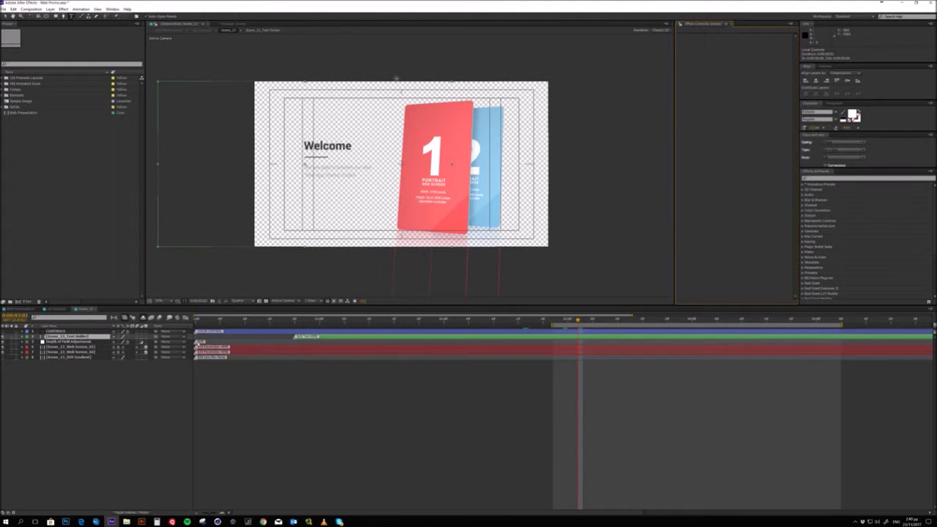
left_click(222, 348)
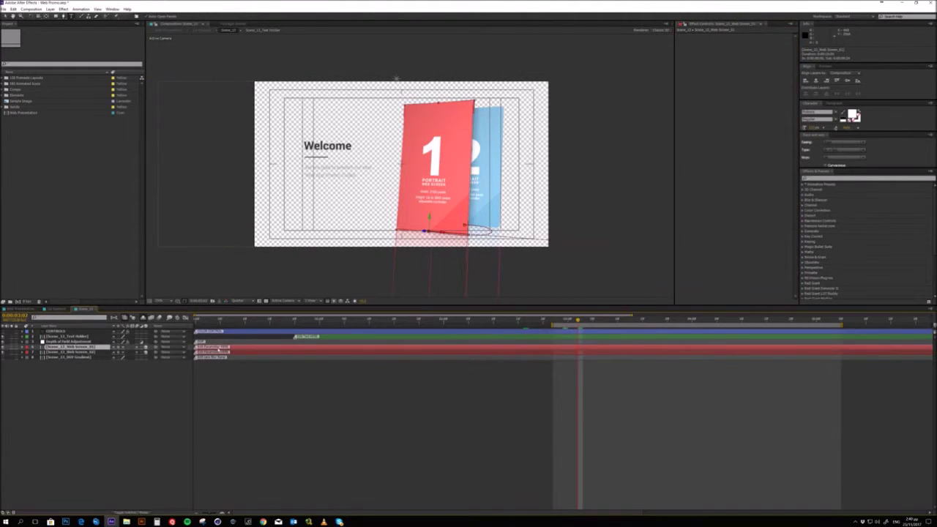
double_click(220, 349)
double_click(204, 331)
double_click(248, 331)
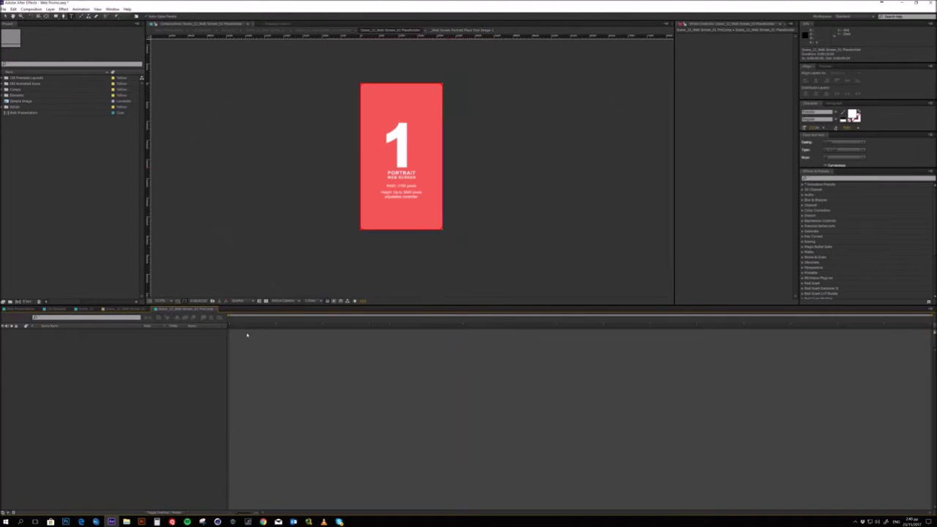
Place Sample Image directly beneath the MASK layer in the Web Screen_01 Placeholder composition, then enlarge and reposition it to cover the full width.
left_click_drag(22, 100, 65, 337)
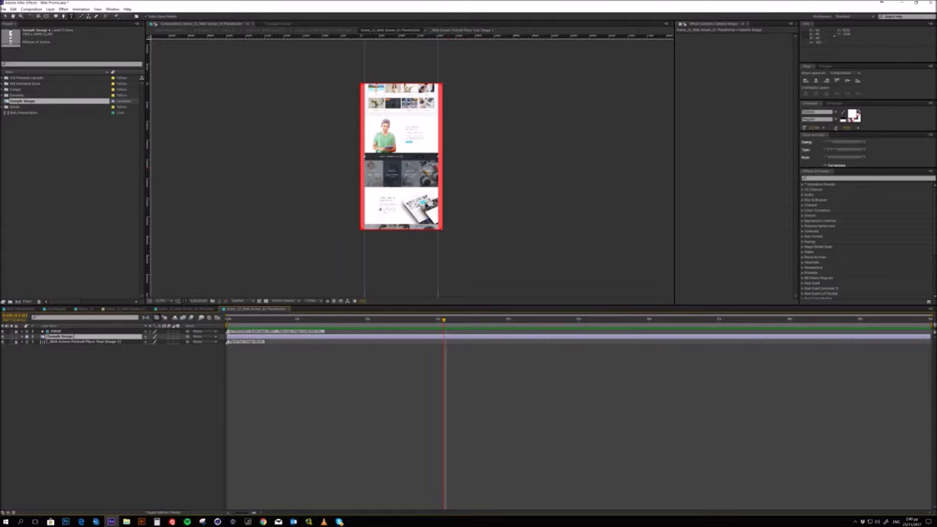
key("v")
left_click_drag(438, 157, 419, 110)
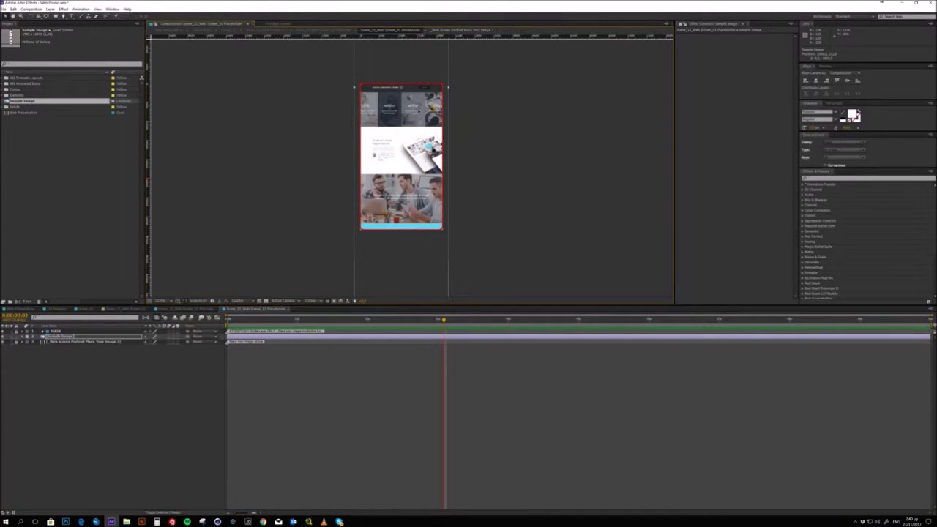
Close the nested compositions back to the Welcome scene and scrub the current time to near the end of its work area.
left_click(285, 309)
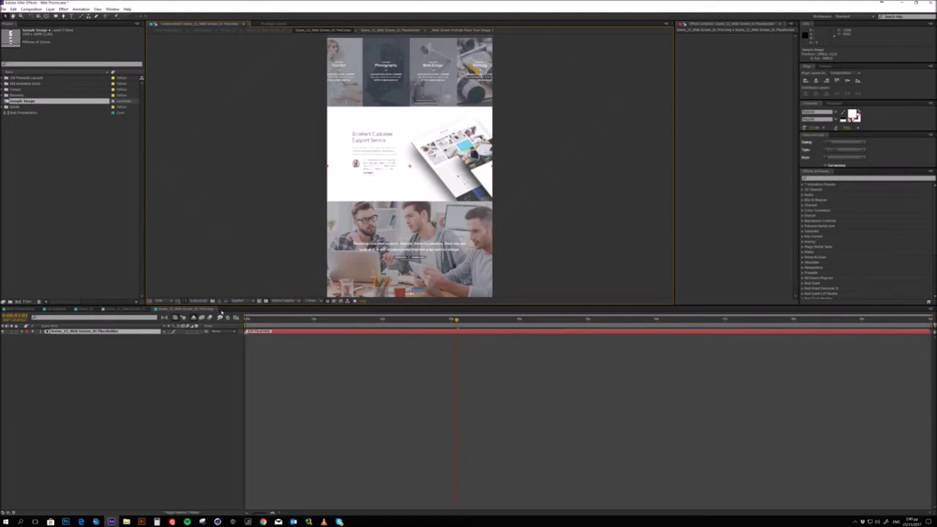
left_click(216, 309)
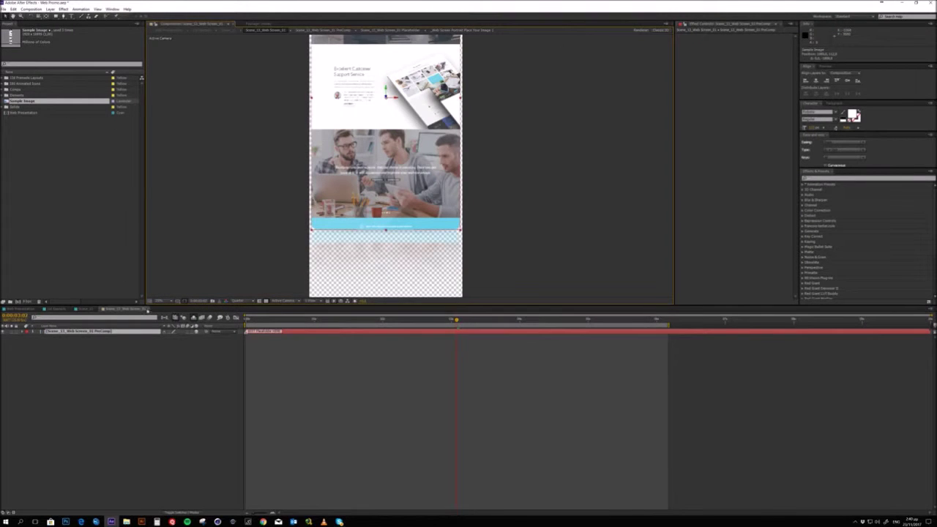
left_click(146, 309)
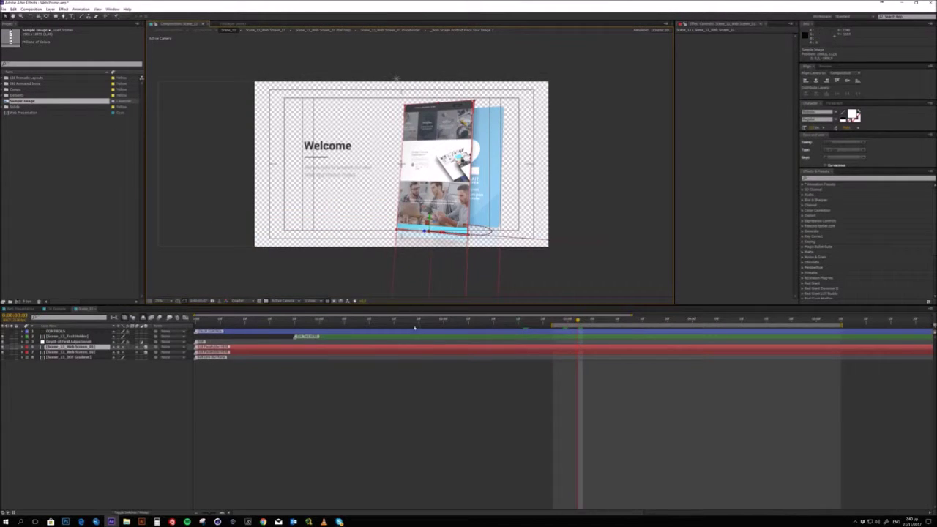
left_click_drag(290, 323, 818, 319)
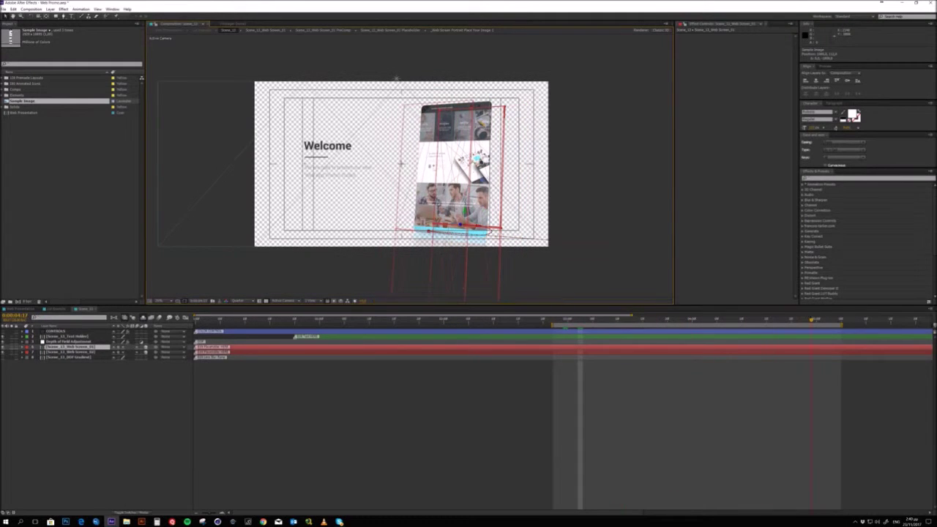
Open the Welcome scene's DOF Gradient composition and select the Ramp effect on its BG layer.
left_click(91, 372)
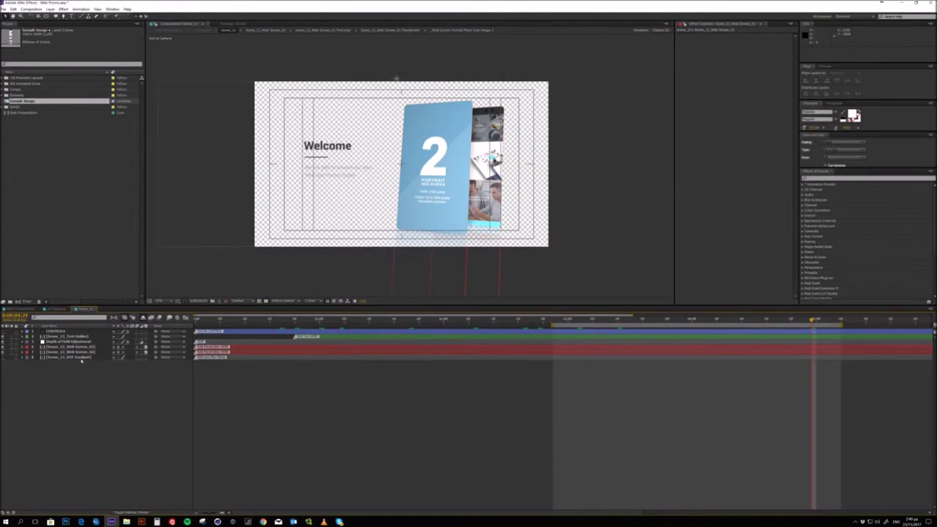
left_click(78, 357)
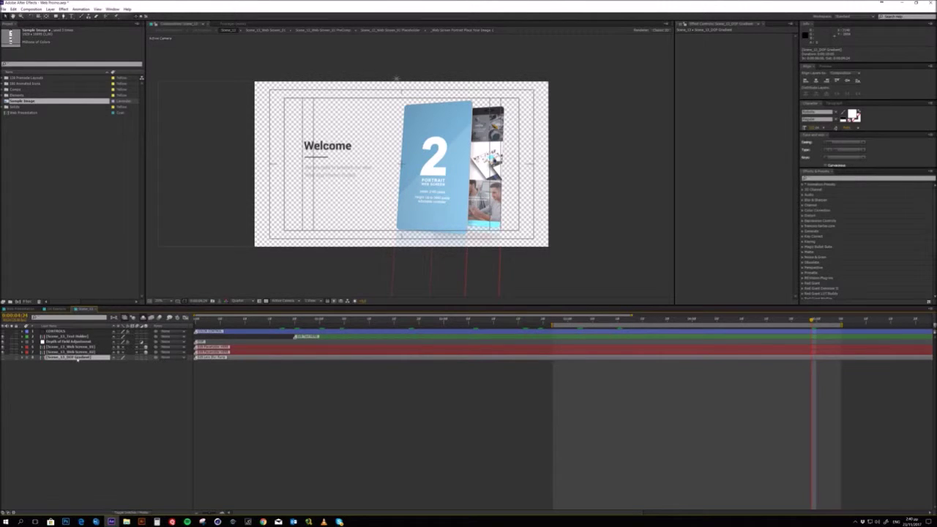
double_click(76, 358)
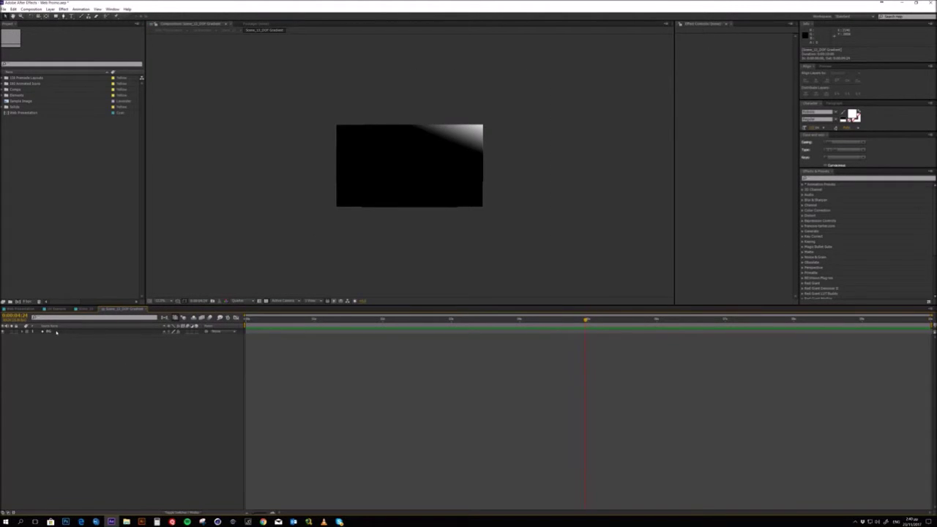
left_click(57, 332)
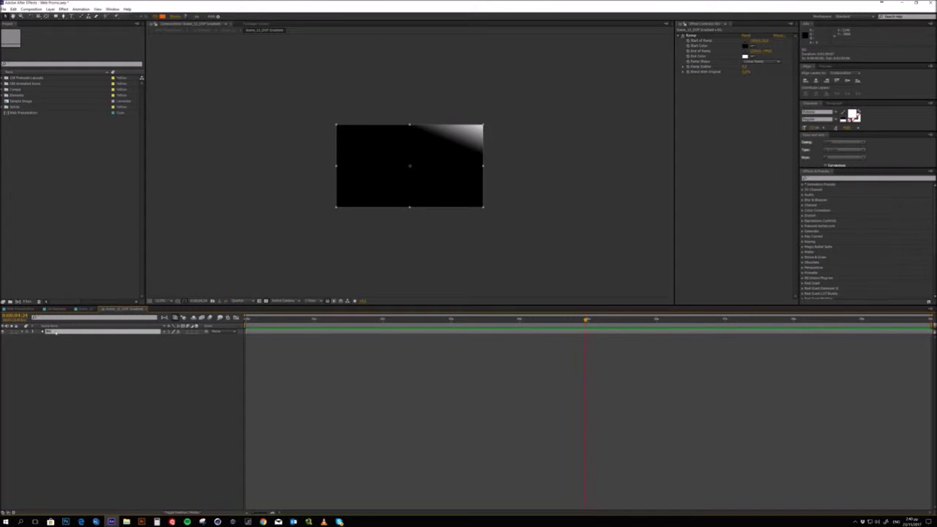
left_click(689, 36)
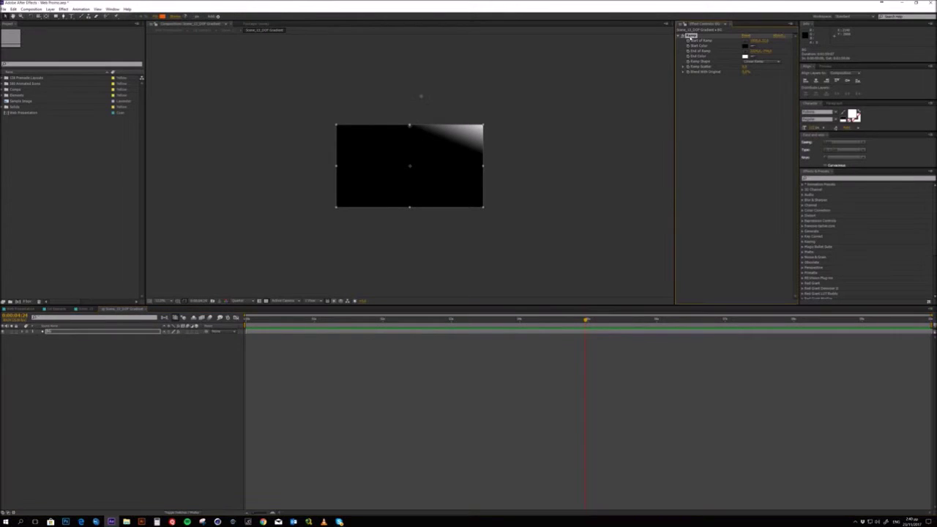
Move the Ramp's start and end points into the upper middle of the frame to reshape the depth-of-field gradient, and return to the 1st Example.
left_click_drag(415, 126, 409, 153)
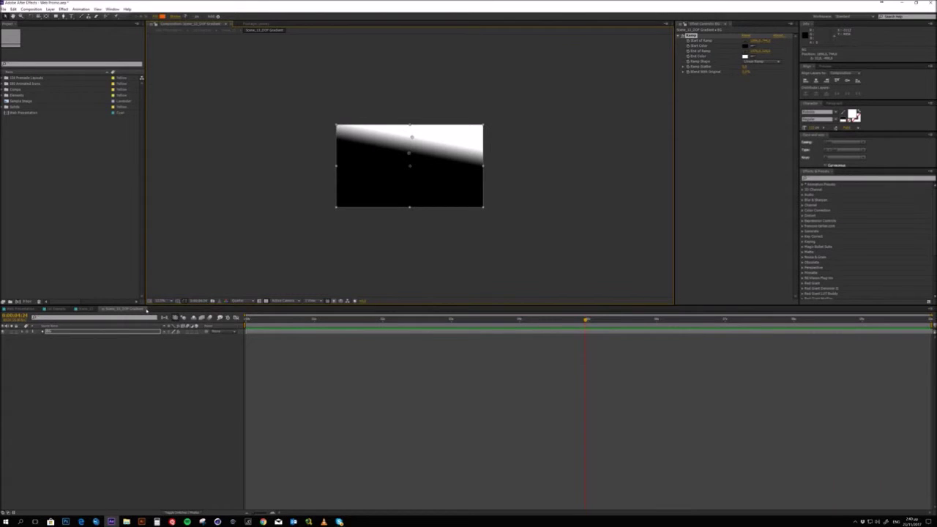
left_click(144, 309)
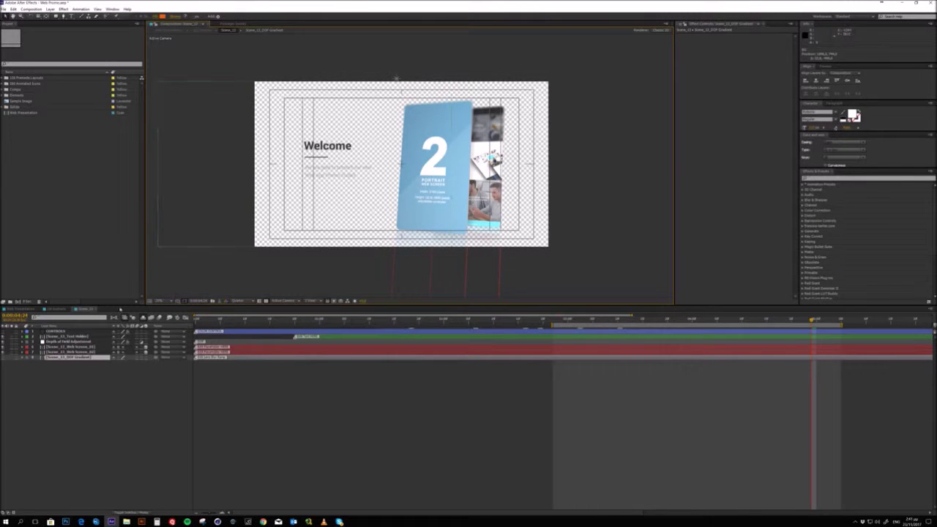
left_click(95, 310)
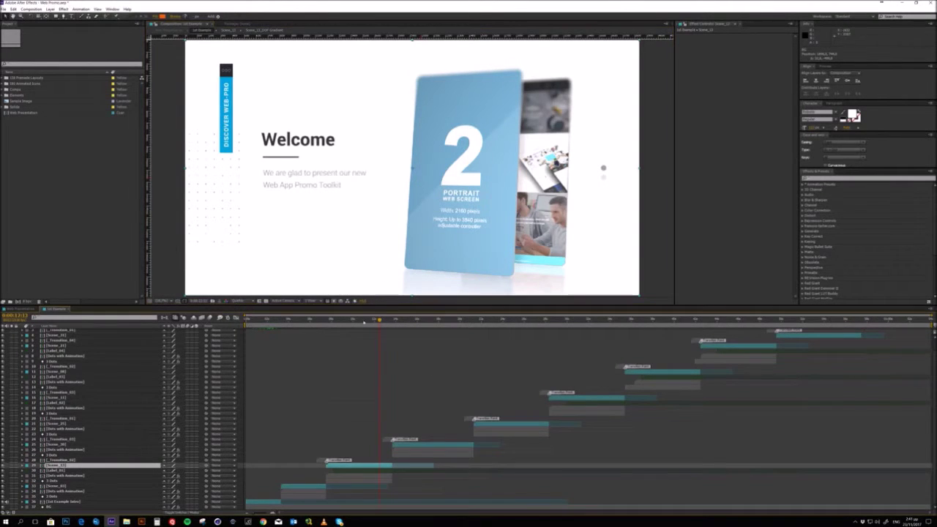
Hide and restore the Label_01 layer, try moving the label lower over the dot grid, and undo the move.
left_click(344, 472)
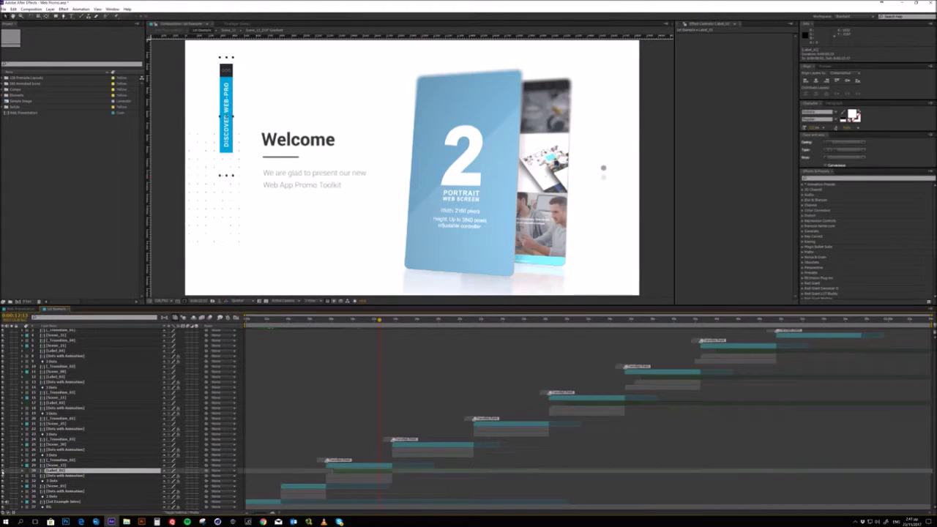
left_click(3, 471)
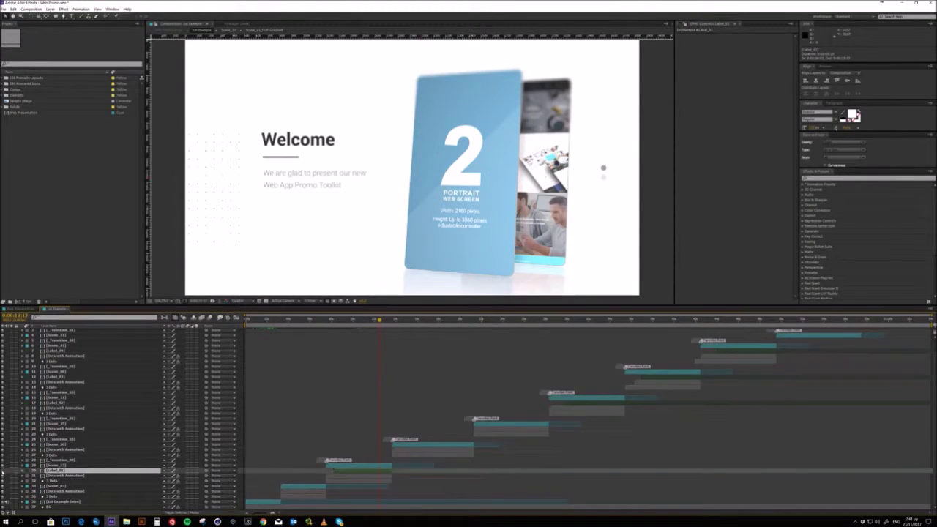
left_click(3, 471)
left_click_drag(224, 150, 226, 234)
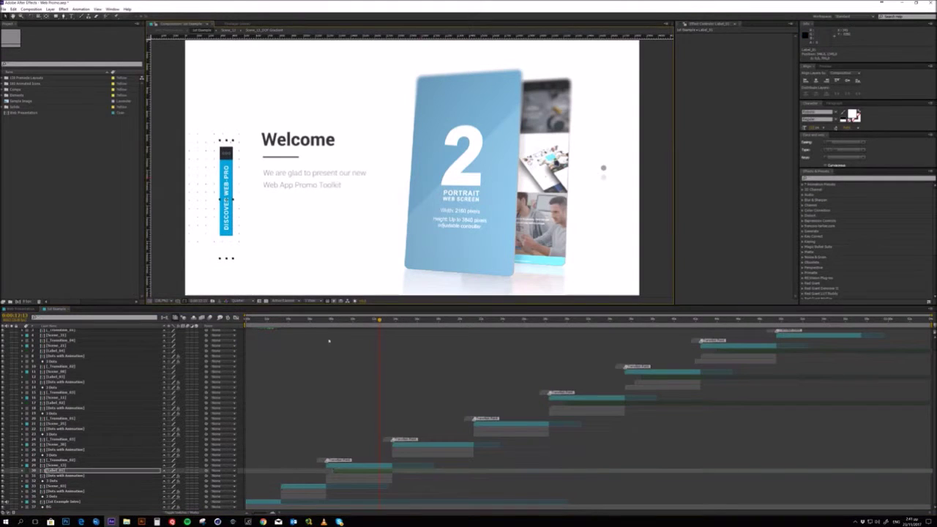
key("ctrl+z")
Open the Label_01 composition, select the DISCOVER WEB-PRO text with the Type tool, and leave text editing.
left_click(351, 472)
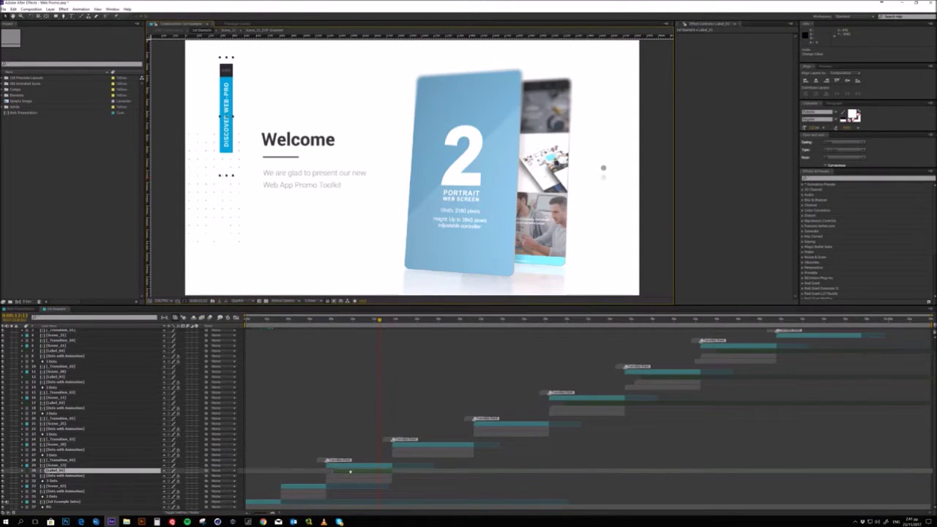
double_click(349, 471)
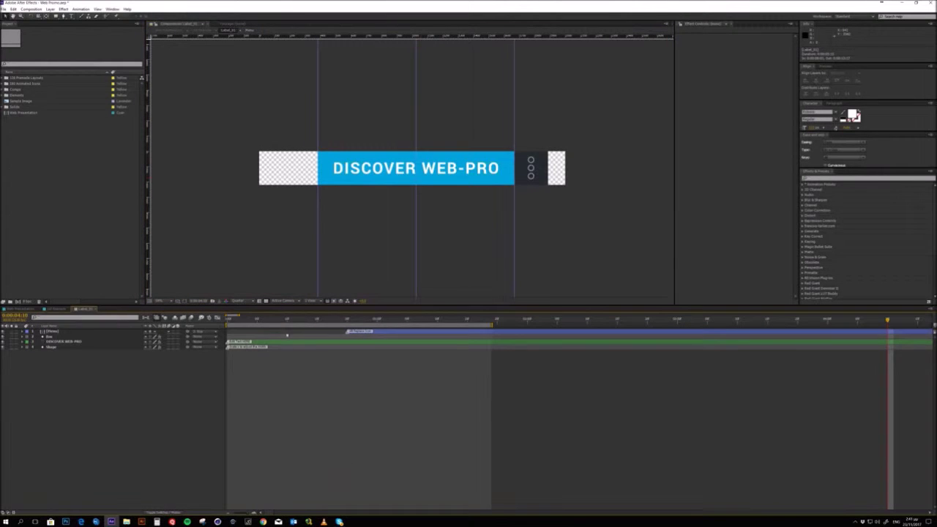
left_click_drag(279, 320, 557, 333)
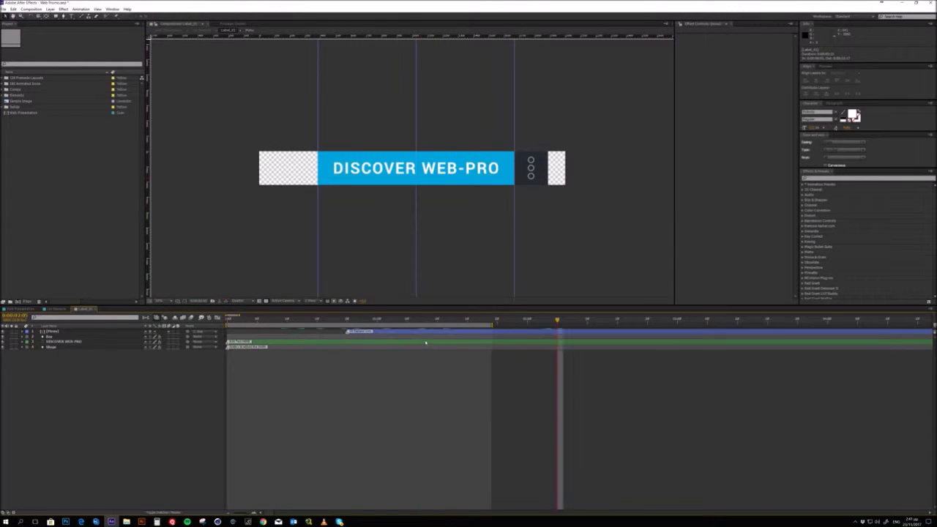
left_click(426, 342)
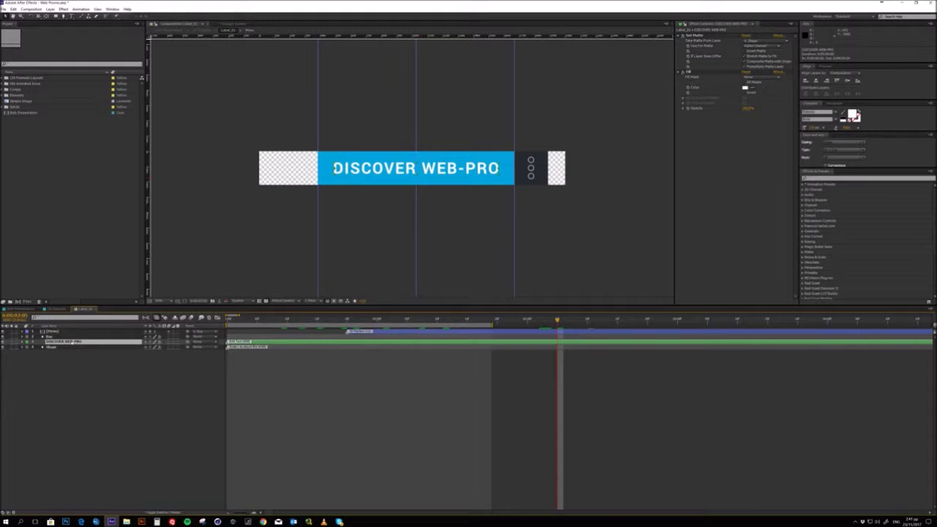
left_click(71, 16)
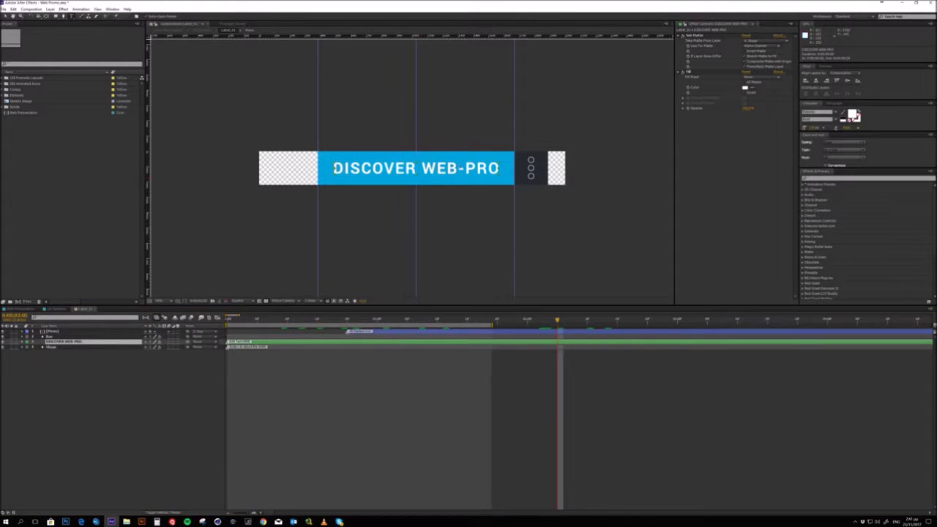
left_click_drag(499, 168, 268, 162)
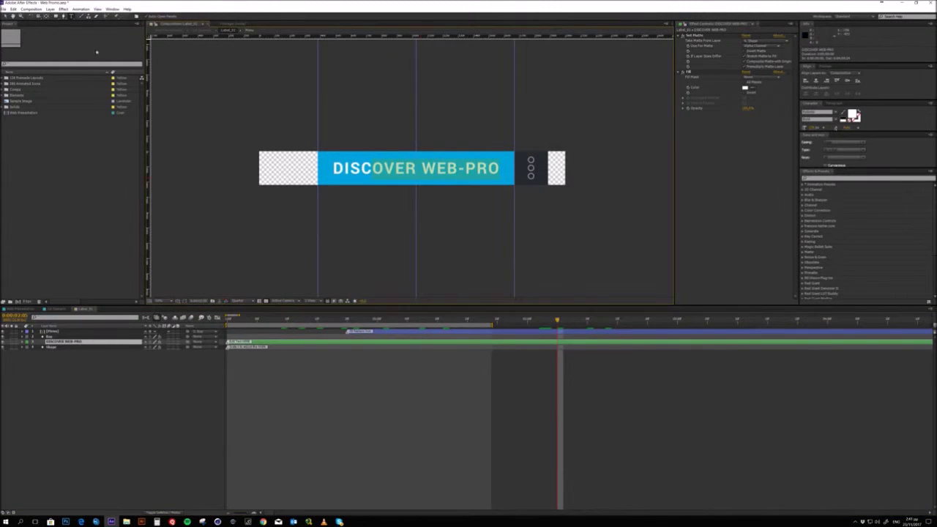
left_click(6, 16)
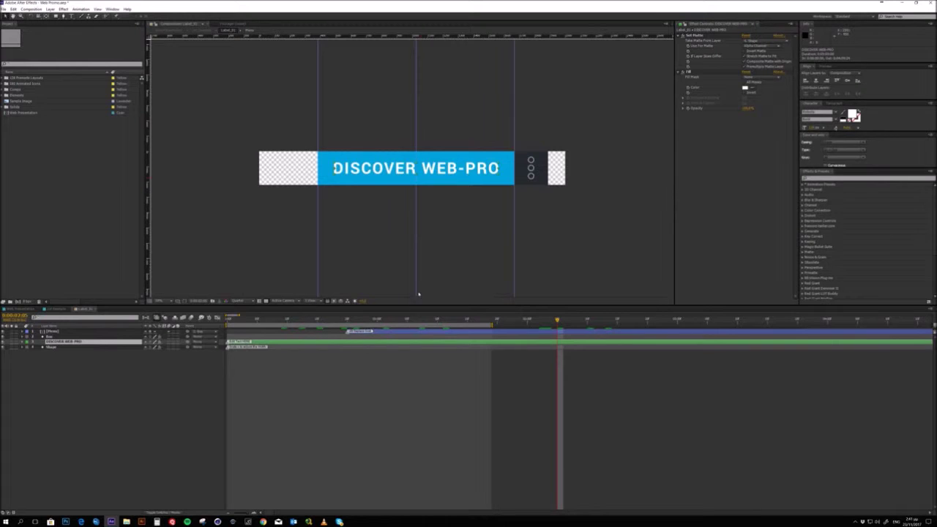
Scrub to near the end of Label_01's work area and reveal the menu icon layer's source in the project.
left_click_drag(272, 322, 487, 332)
left_click(531, 168)
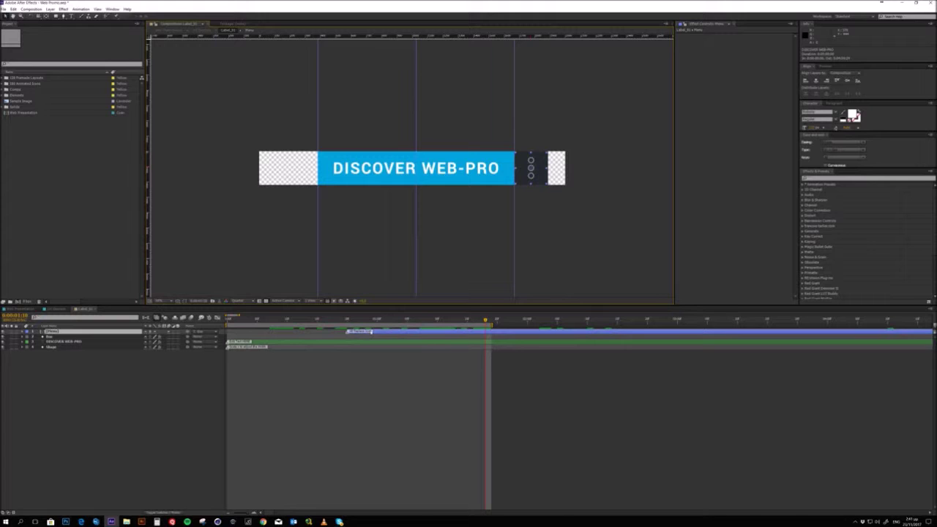
right_click(395, 333)
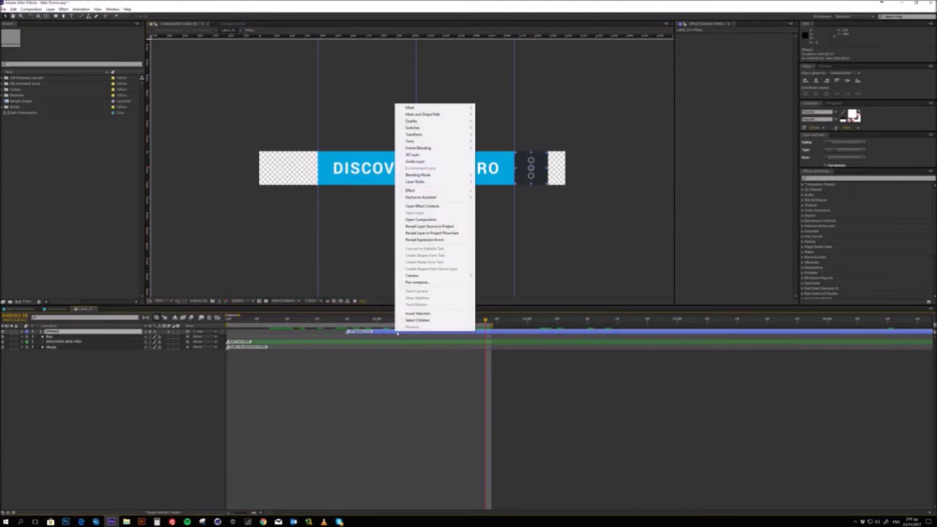
left_click(436, 227)
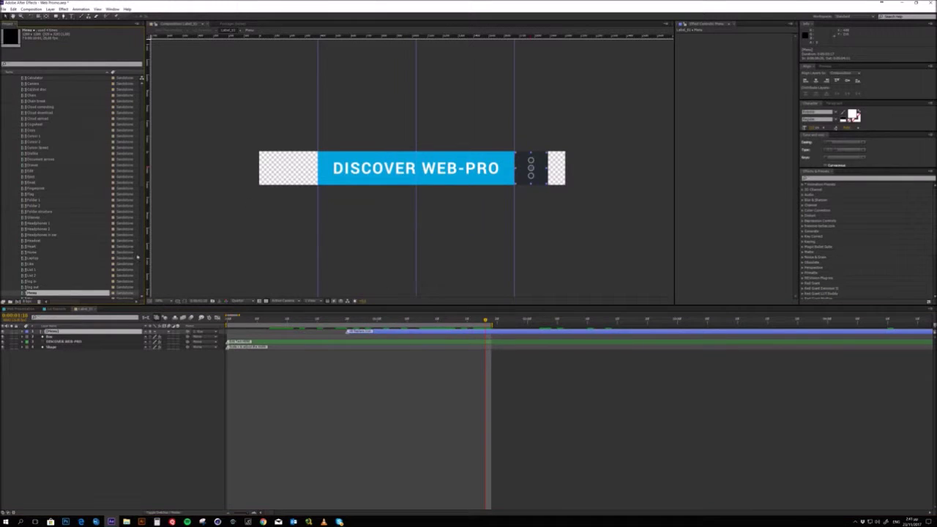
Collapse the App & Web icon folder, select the 580 Animated Icons composition, and review the Animated Icons Library's category folders.
left_click_drag(142, 177, 142, 142)
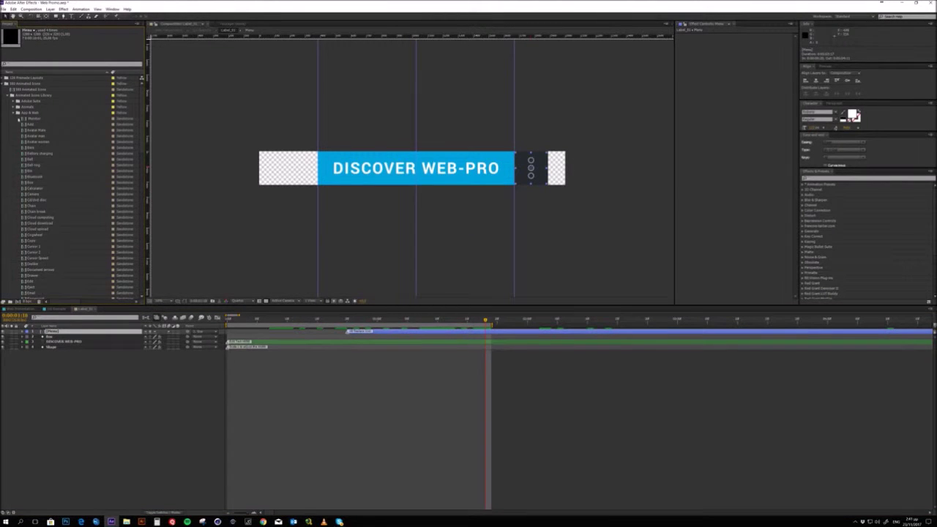
left_click(17, 112)
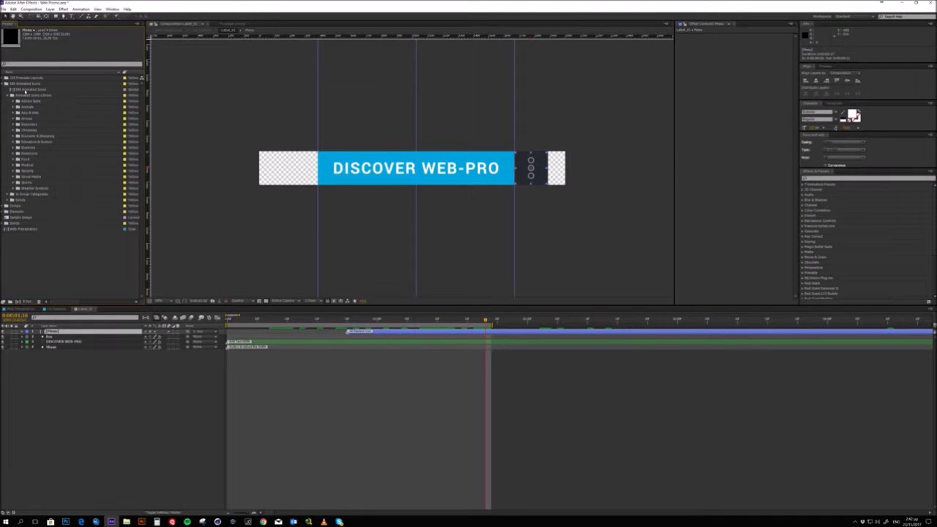
left_click(25, 89)
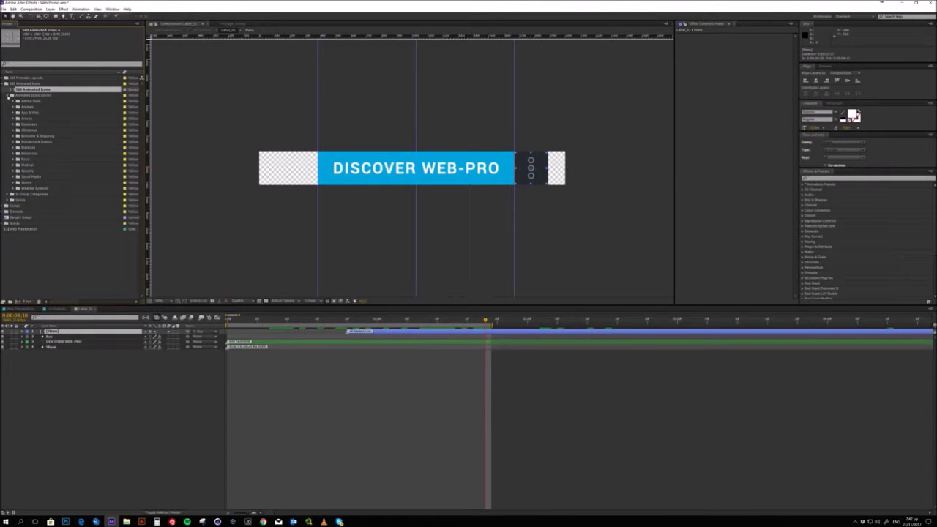
left_click(10, 95)
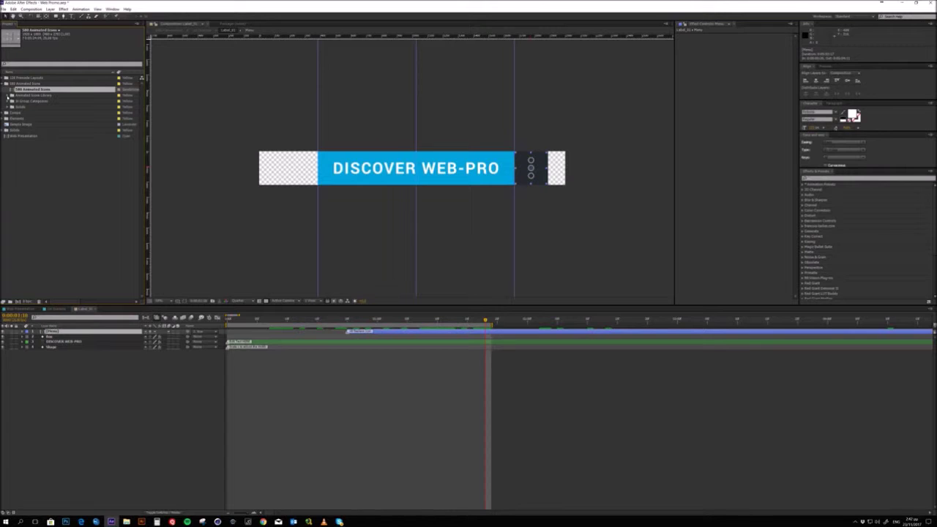
left_click(9, 95)
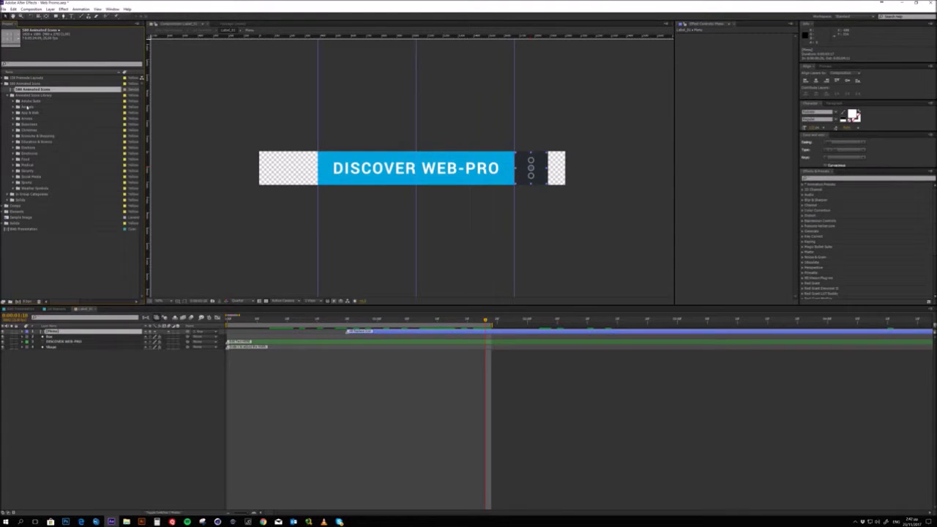
Try replacing the label's menu icon with the Bars icon from the App & Web folder, and undo the replacement.
left_click(13, 113)
scroll(29, 117, "down", 1)
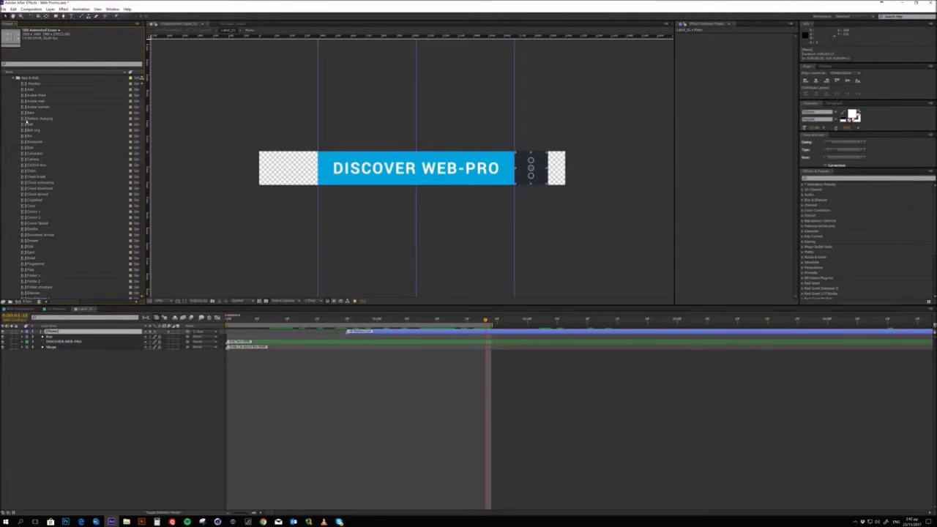
left_click(40, 117)
left_click(31, 113)
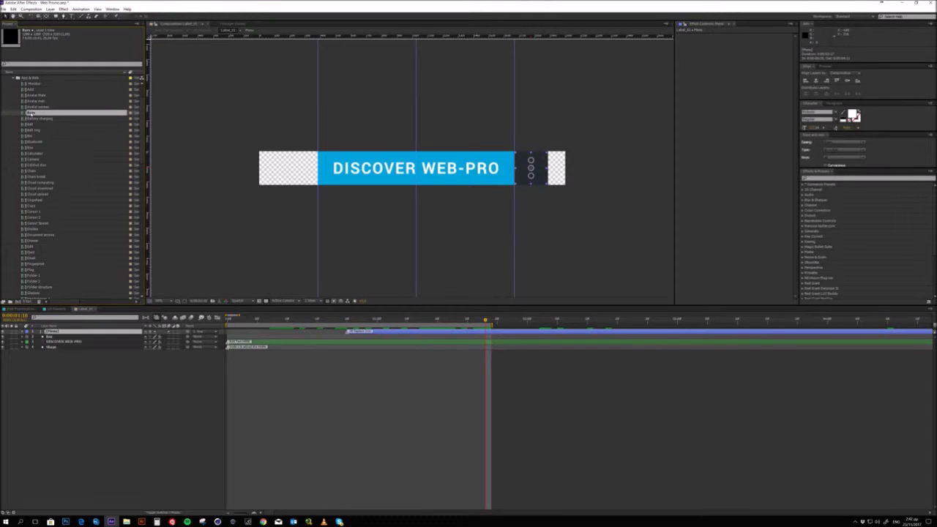
left_click_drag(418, 161, 526, 173)
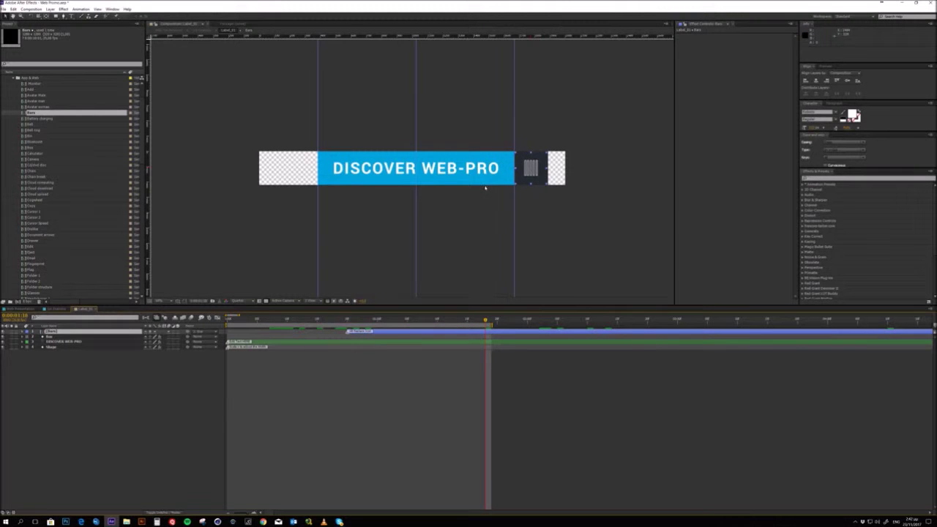
key("ctrl+z")
Leave Label_01, inspect the Dot Mask layer in the Welcome scene's Dots with Animation composition, and return to the 1st Example.
left_click(96, 308)
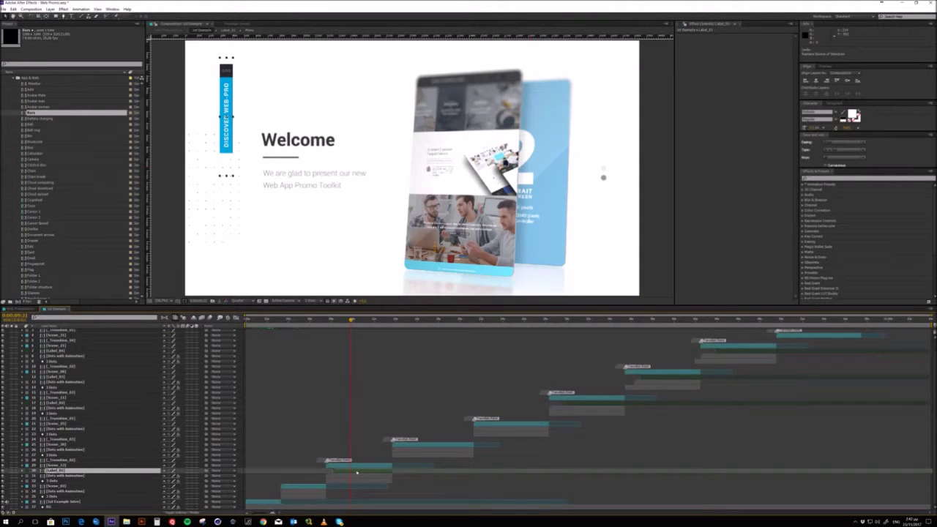
left_click(354, 477)
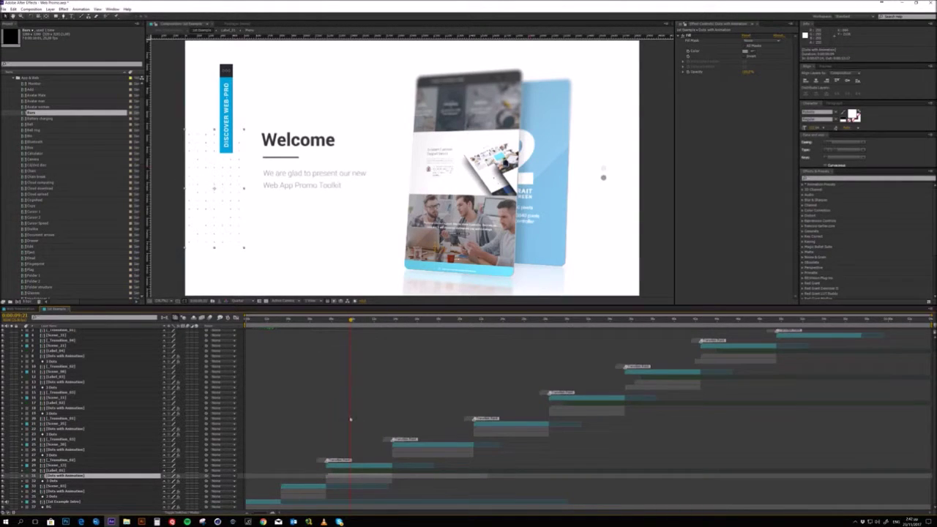
double_click(348, 477)
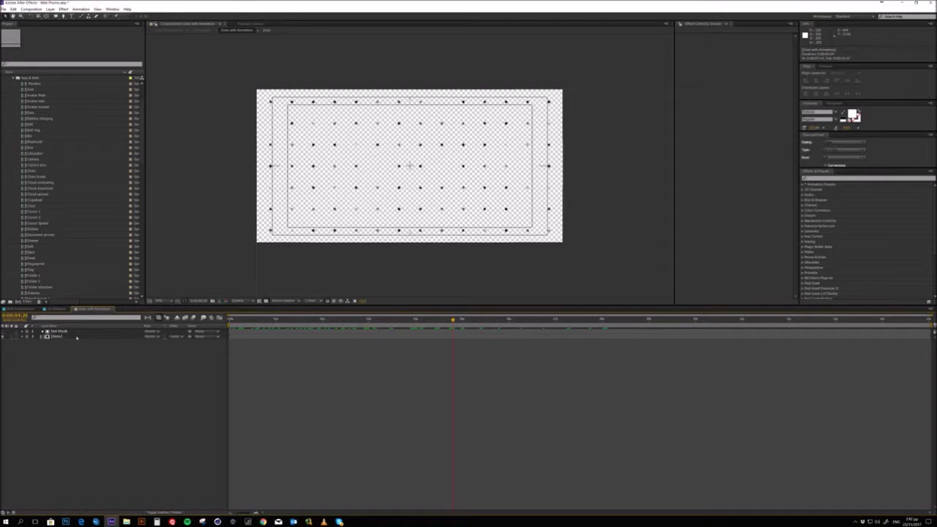
left_click(59, 331)
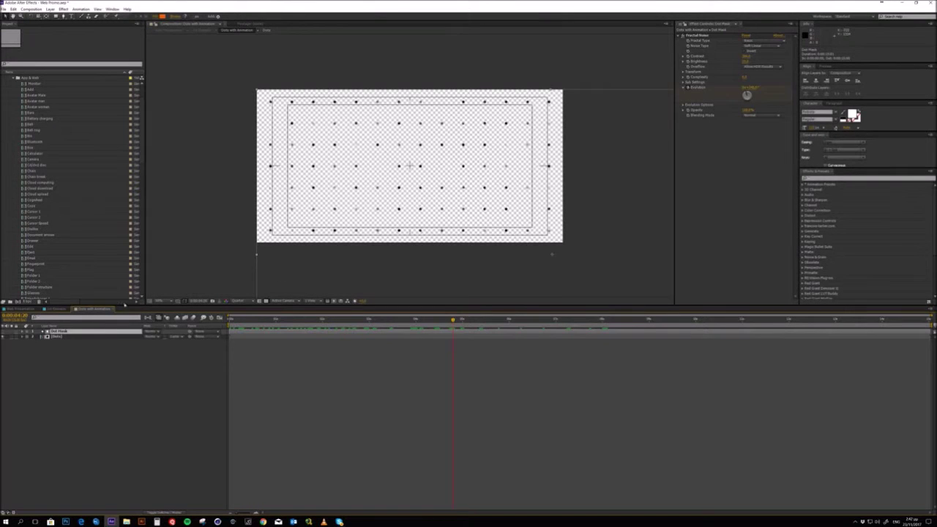
key("ctrl+w")
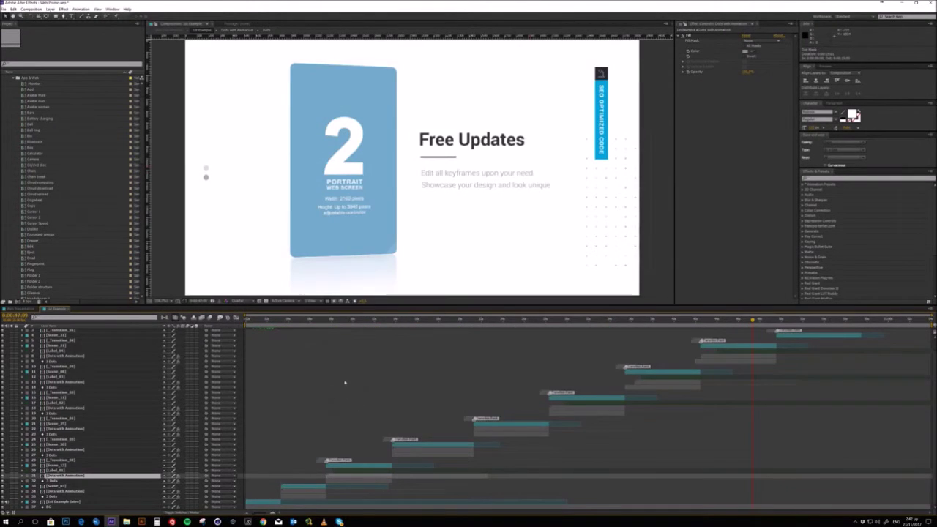
Select the 3 Dots layer accompanying the Welcome scene and examine its dots at two moments around the ten-second mark.
left_click(361, 320)
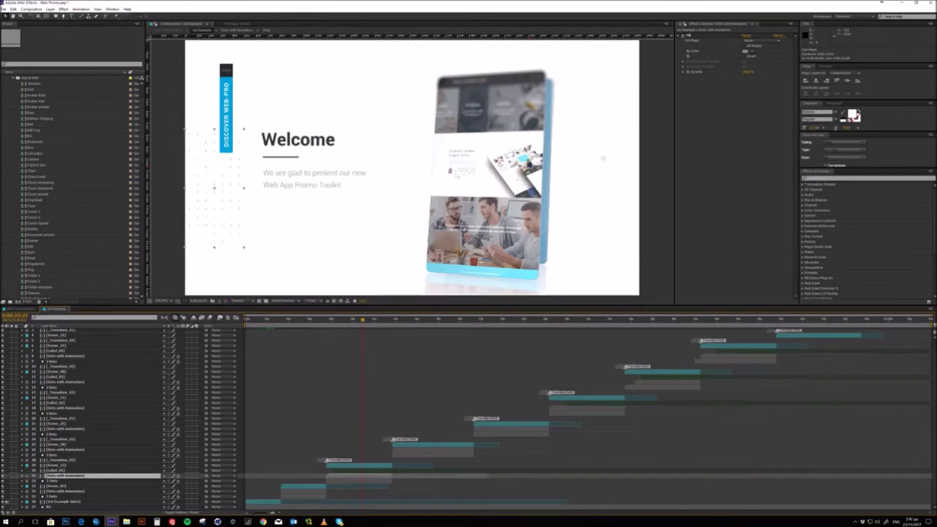
left_click(353, 483)
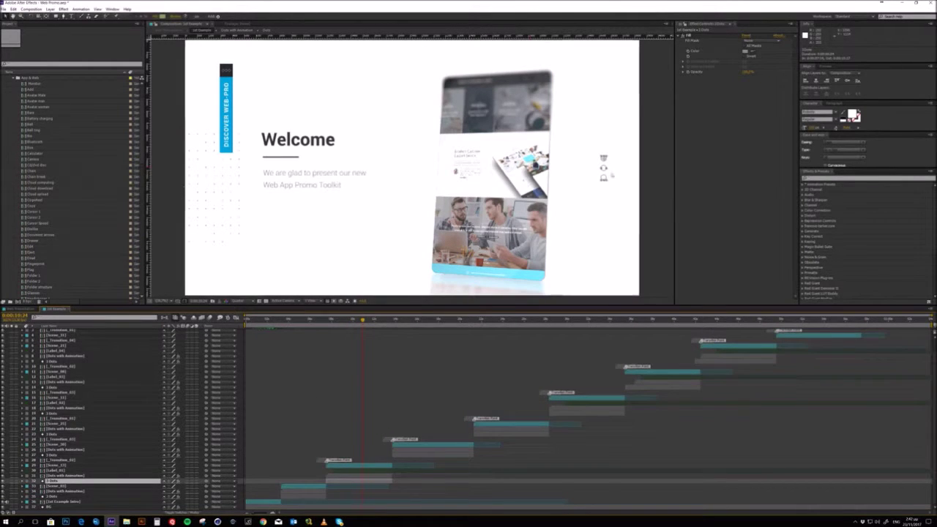
left_click(357, 320)
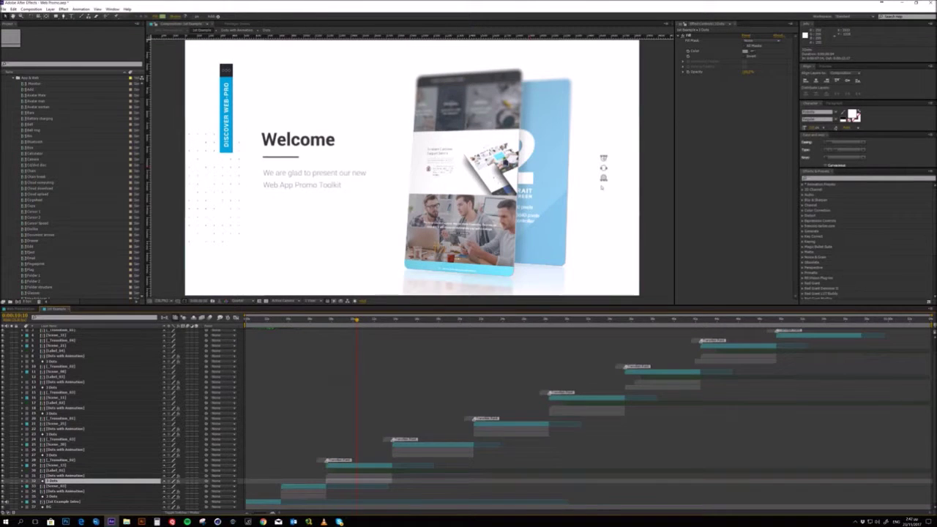
Preview the remaining scenes along the 1st Example timeline and open Scene_31, the grid of numbered portrait web screens.
left_click(436, 320)
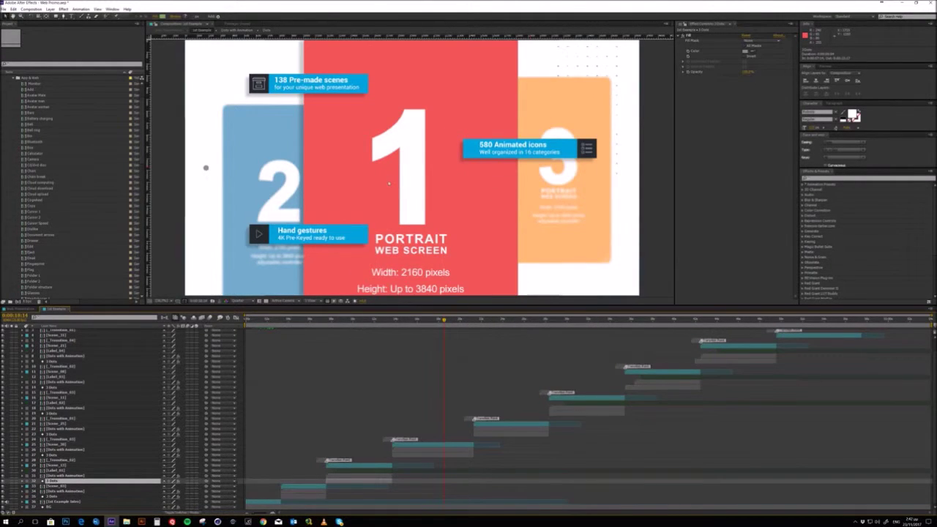
left_click(522, 320)
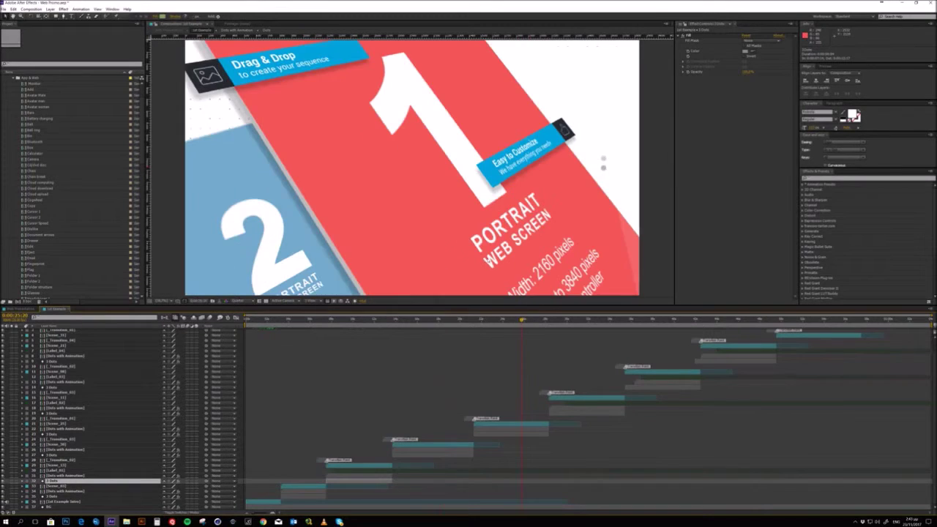
left_click(597, 320)
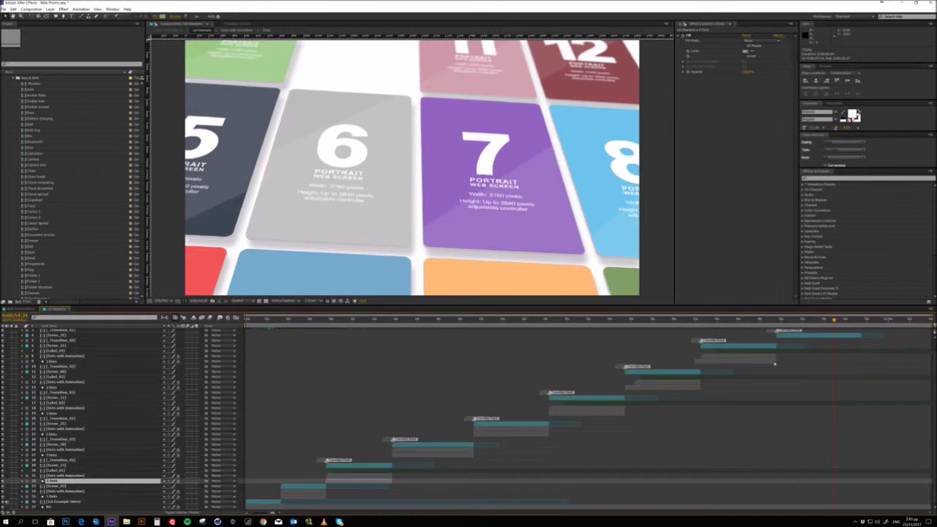
scroll(795, 495, "up", 1)
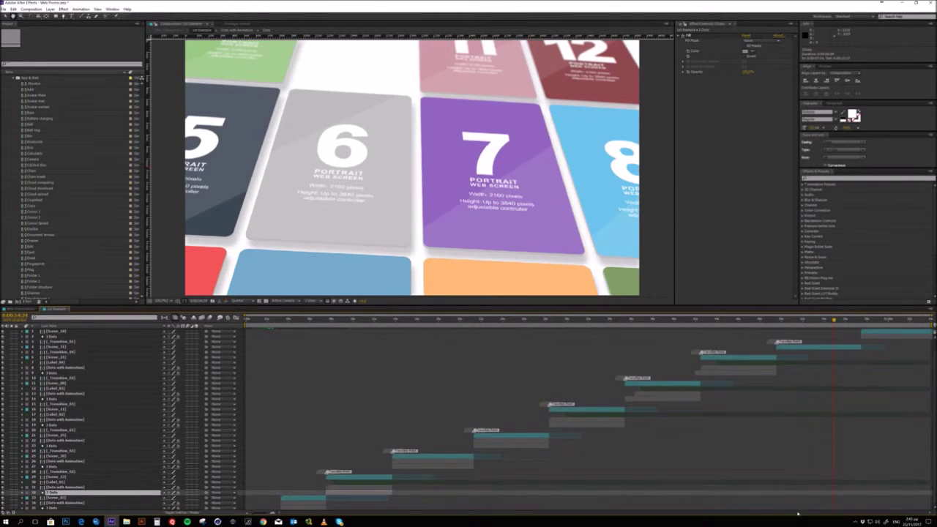
left_click(905, 320)
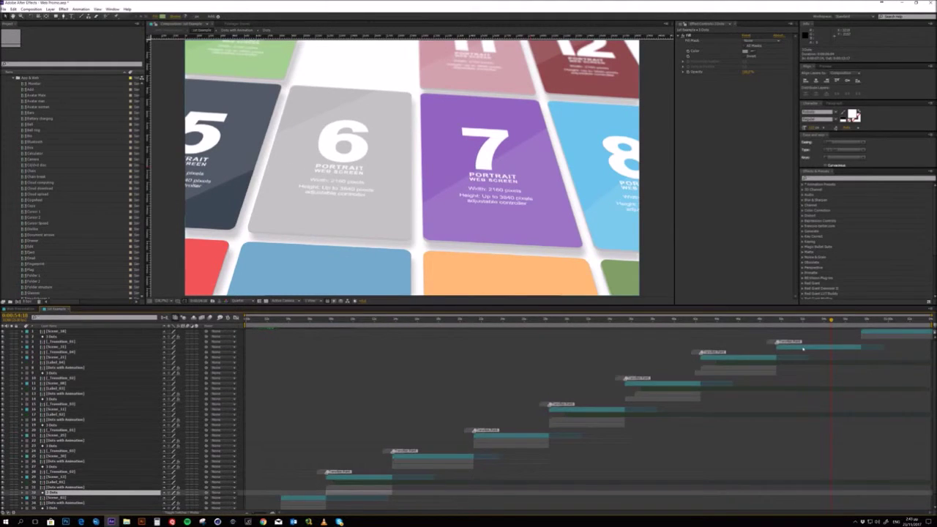
double_click(802, 350)
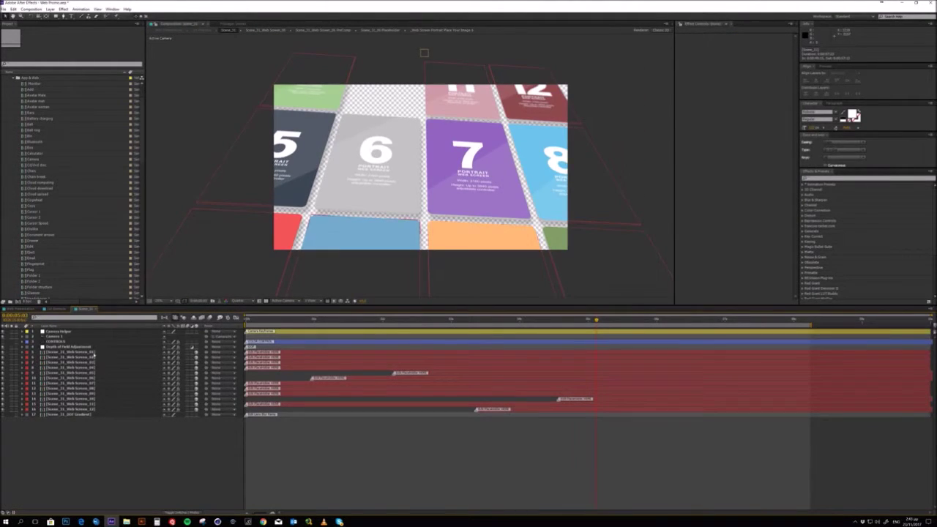
Examine Scene_31's twelfth web screen layer and scrub the scene, leaving Scene_31 and the 1st Example for the Web Presentation composition.
left_click(73, 408)
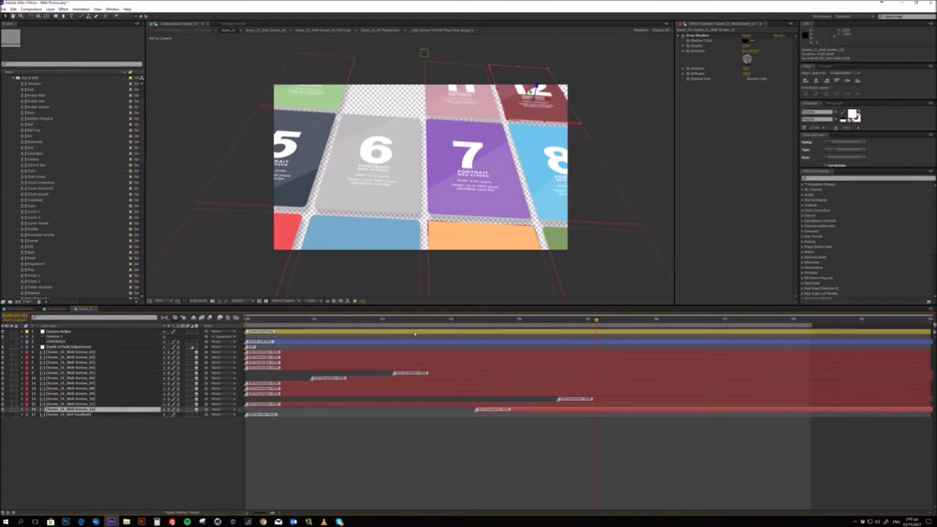
left_click_drag(397, 320, 559, 337)
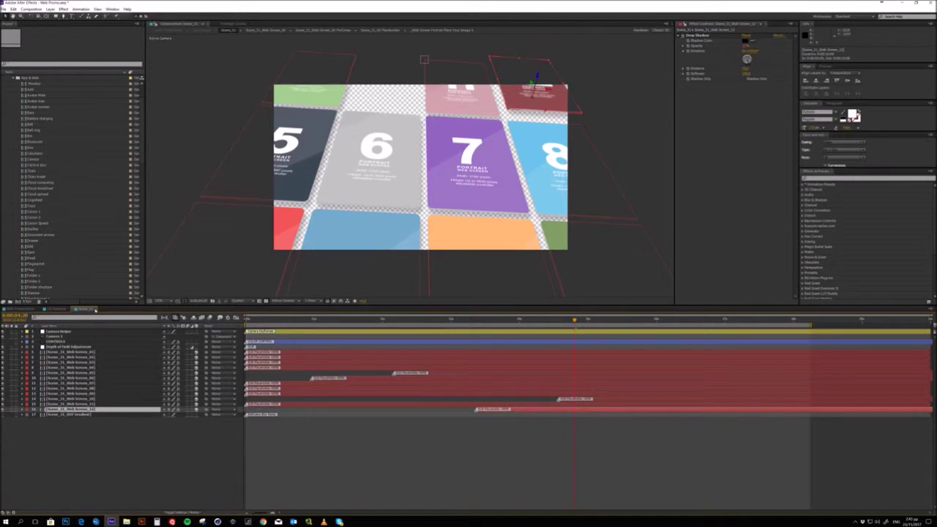
left_click(95, 309)
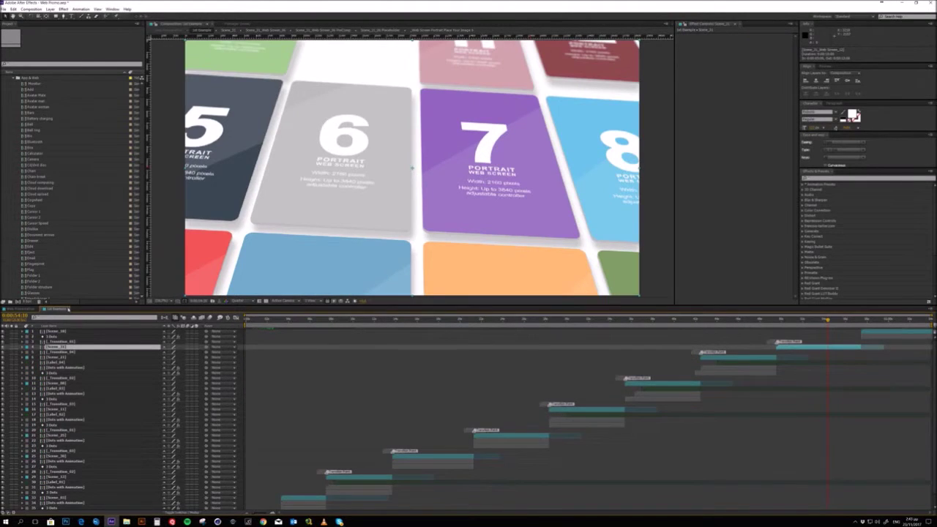
left_click(68, 310)
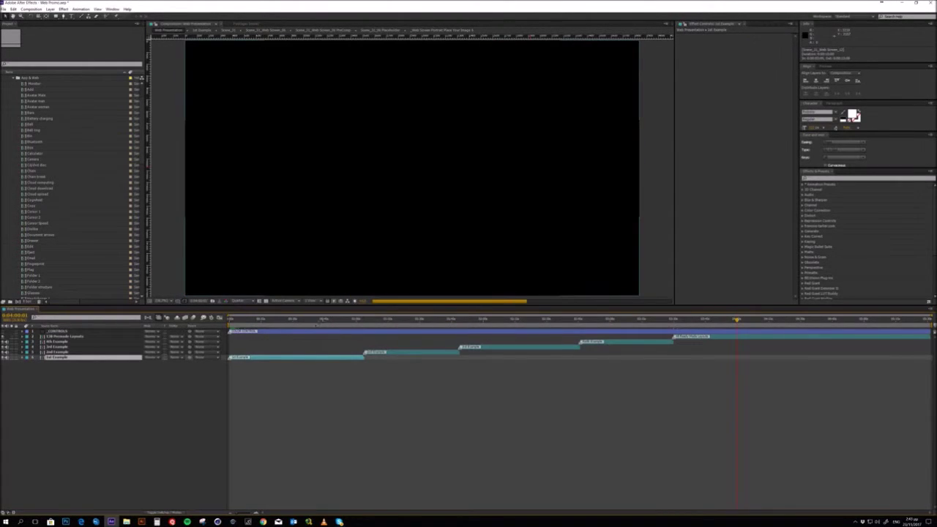
Preview two moments of the 2nd Example section in the Web Presentation timeline and open the 2nd Example composition.
left_click(420, 320)
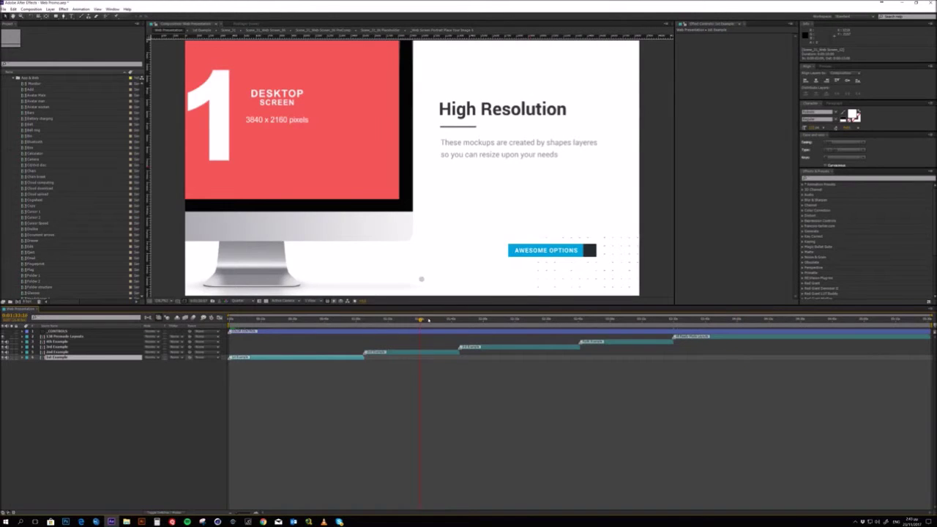
left_click(430, 320)
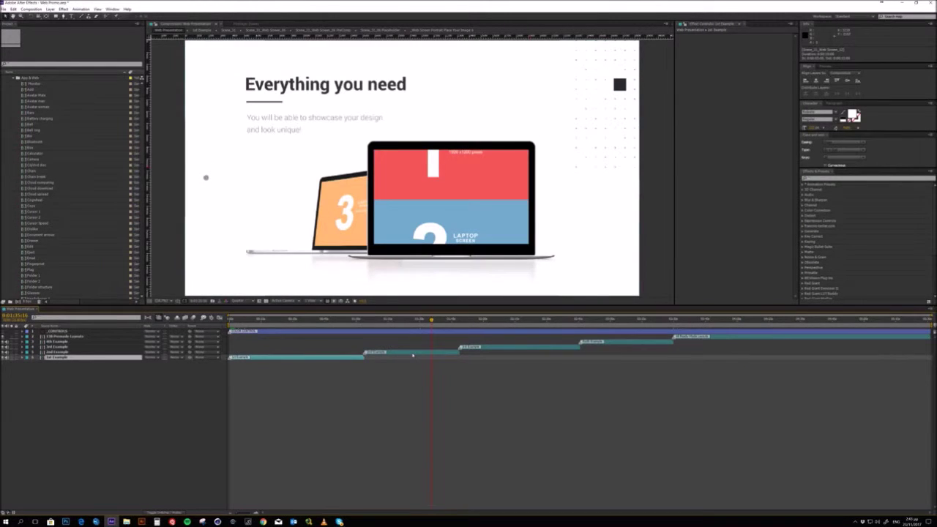
double_click(412, 352)
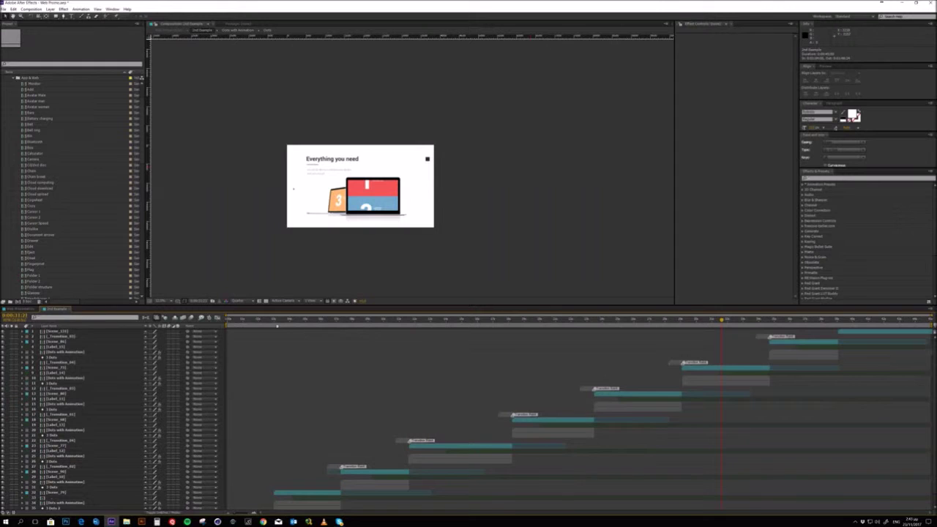
Open the 2nd Example Intro, preview its search-bar text animation, and return to the 2nd Example.
scroll(261, 359, "down", 1)
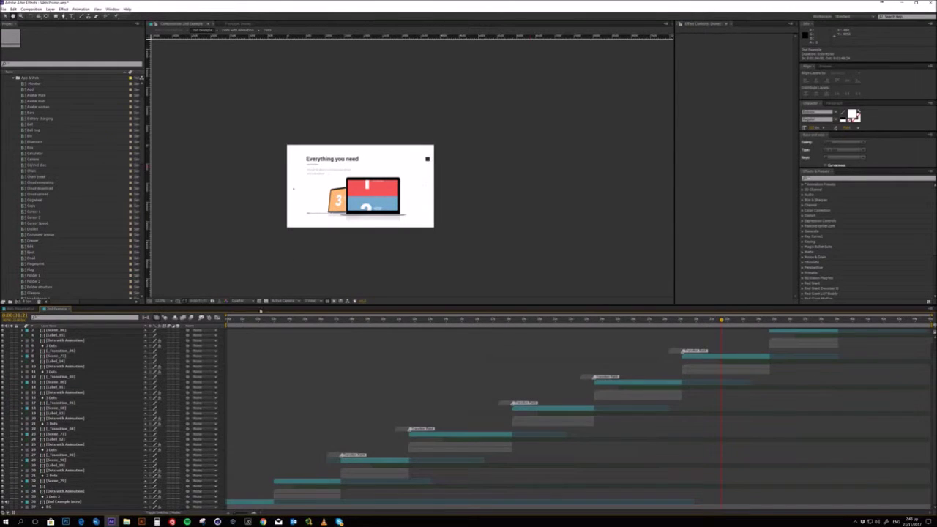
left_click(252, 320)
left_click_drag(251, 321, 248, 321)
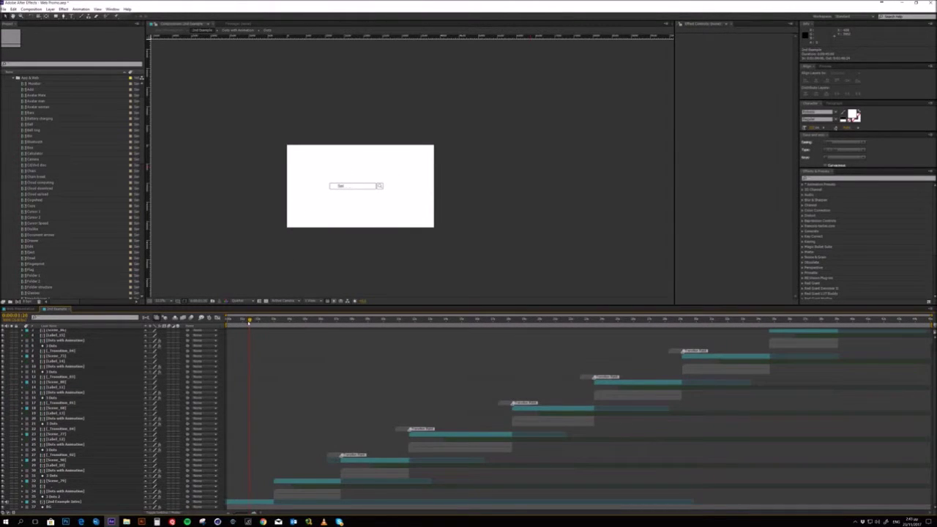
double_click(249, 501)
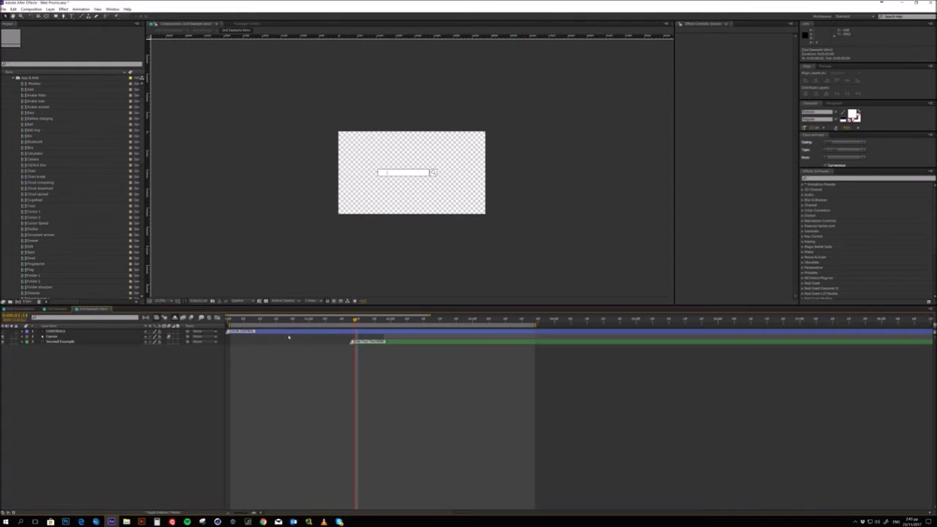
left_click_drag(355, 321, 452, 341)
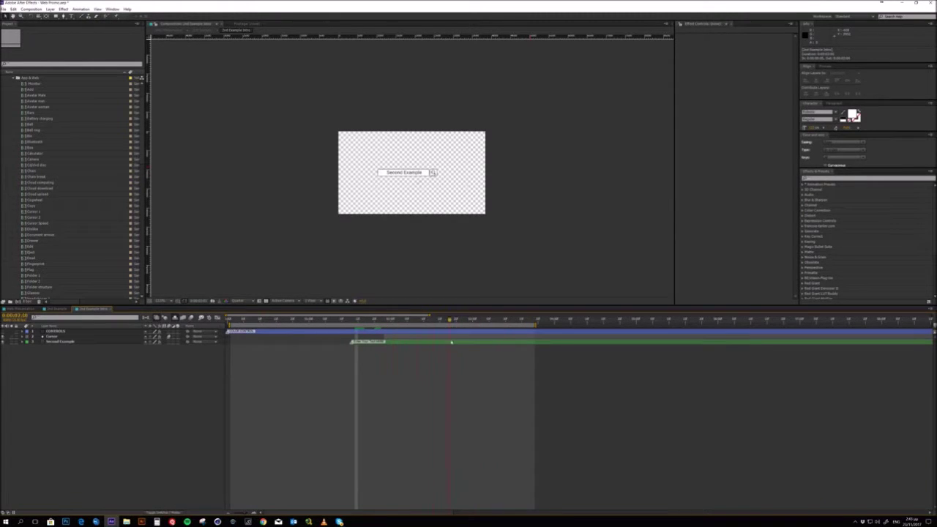
left_click(111, 310)
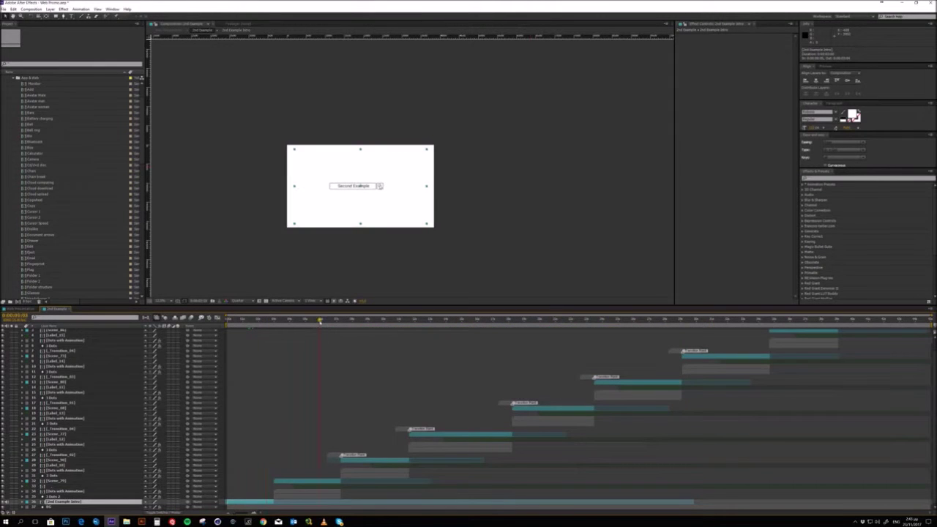
Open Scene_79, the desktop monitor scene, and go through its Desktop PreComp into the Placeholder PreComp.
left_click(299, 487)
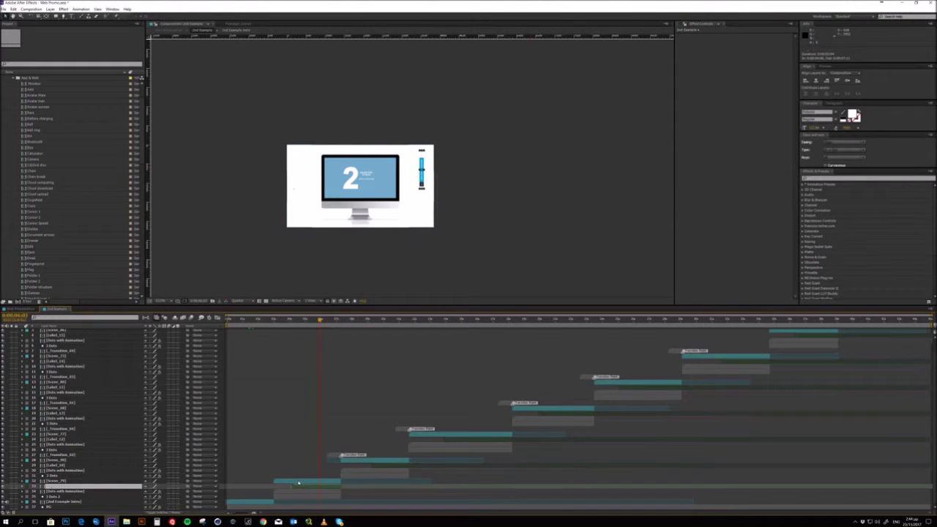
left_click(299, 482)
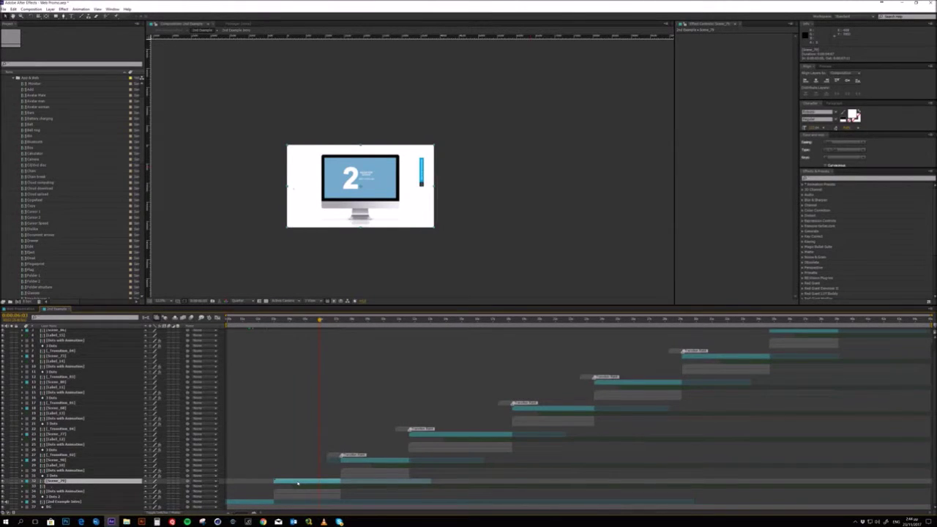
double_click(298, 482)
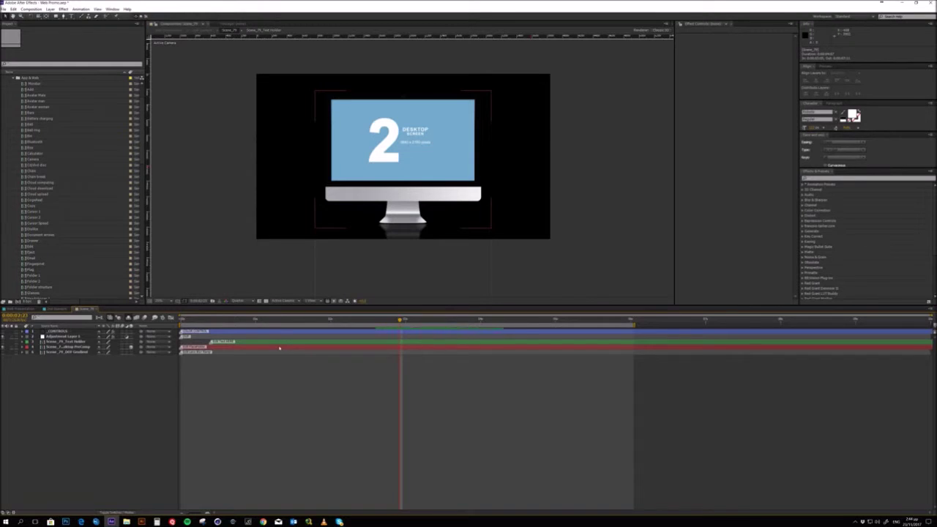
left_click(279, 348)
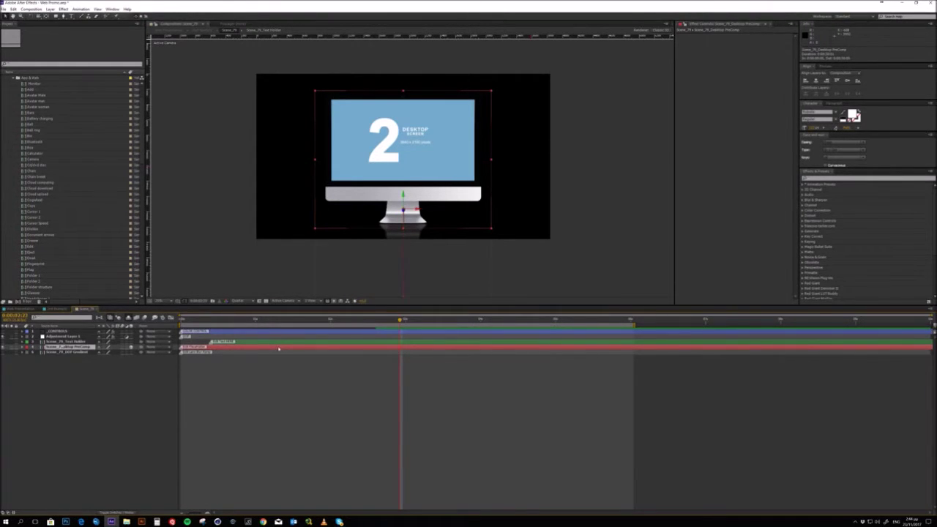
double_click(279, 348)
double_click(281, 338)
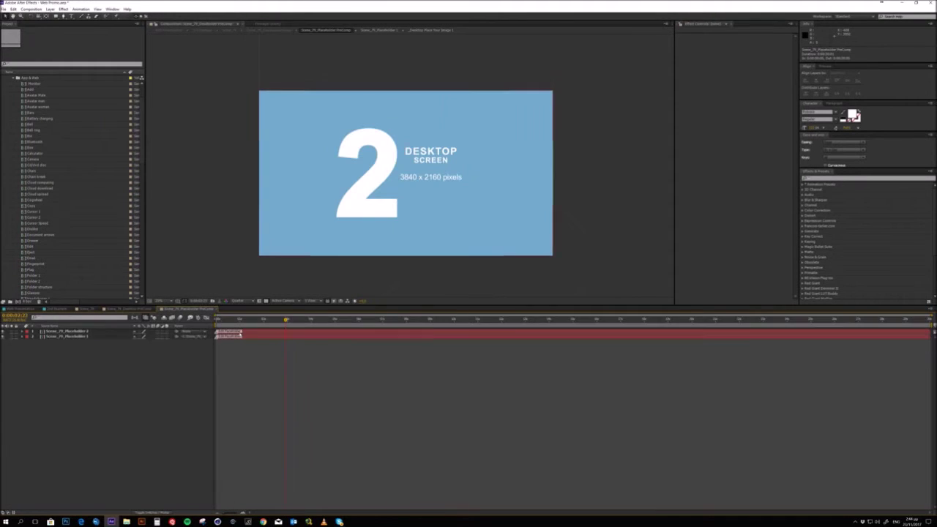
Preview the scrolling transition between the two desktop placeholders and open the red Placeholder 1 composition.
left_click(238, 333)
mouse_move(239, 321)
left_mouse_down()
mouse_move(226, 323)
mouse_move(241, 325)
left_mouse_up()
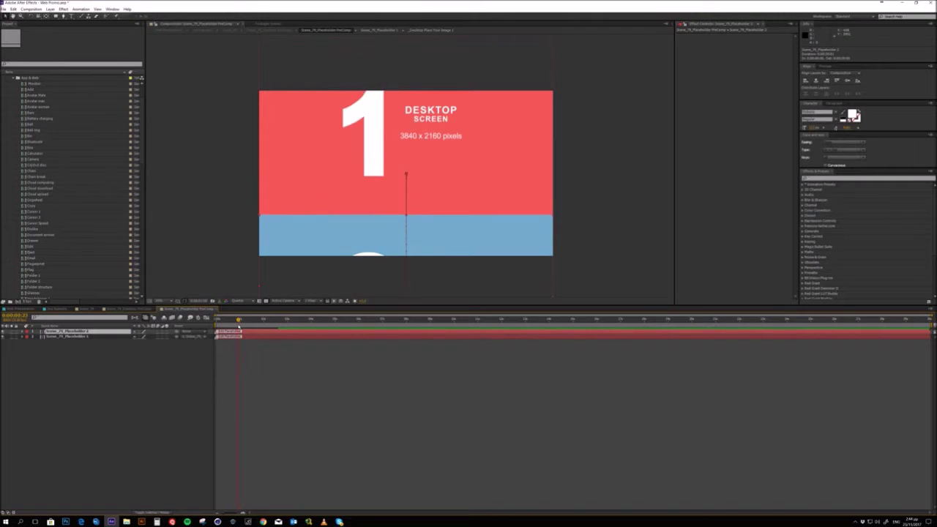
left_click(96, 336)
mouse_move(238, 322)
left_mouse_down()
mouse_move(218, 326)
mouse_move(242, 336)
left_mouse_up()
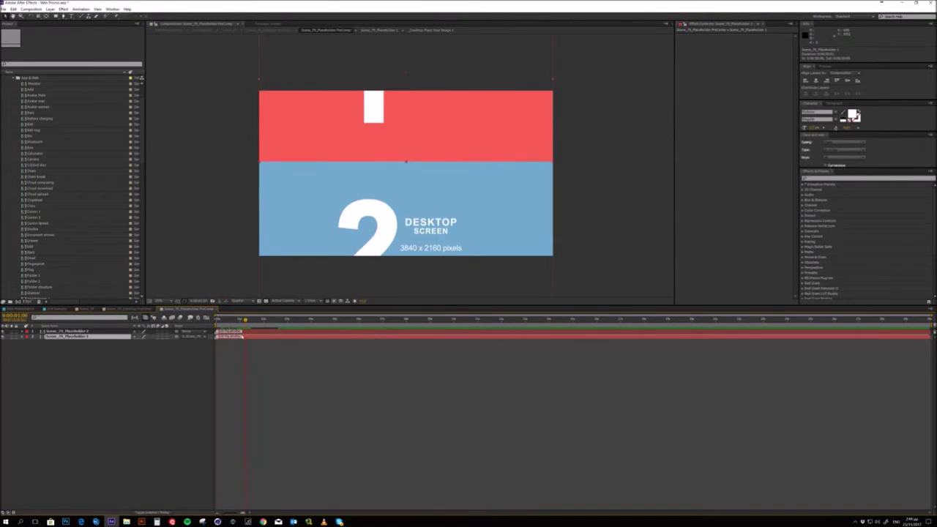
double_click(242, 336)
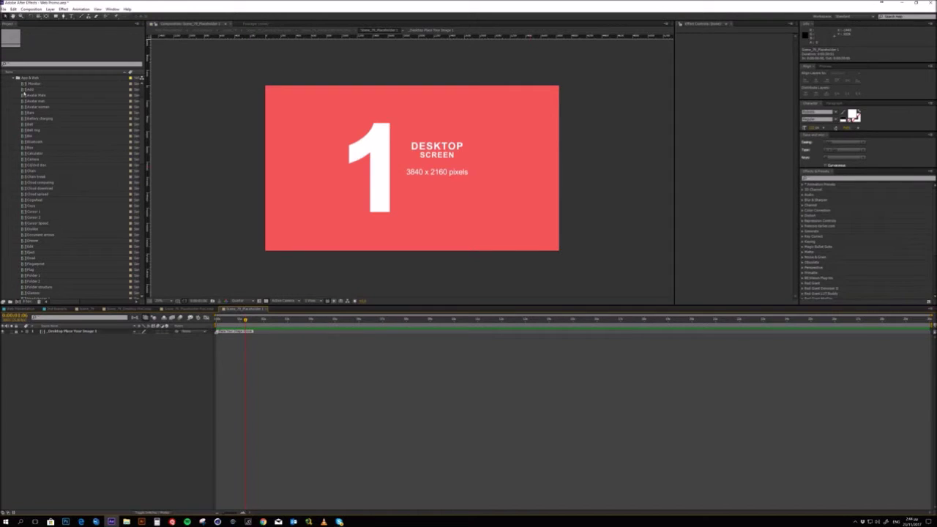
Collapse the icon folders, add Sample Image above the Placeholder 1 artwork, enlarge it to fill the frame's width, and return to the Placeholder PreComp.
left_click(14, 79)
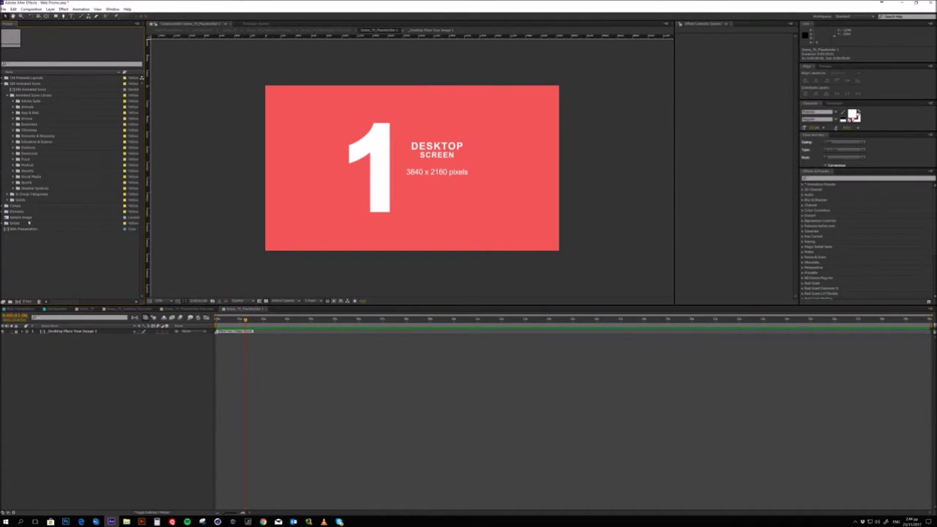
left_click(5, 84)
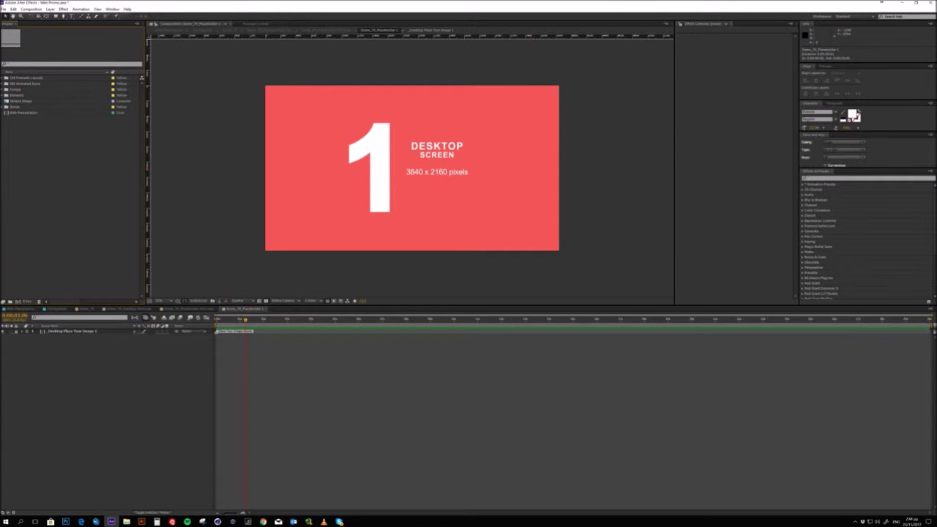
left_click_drag(22, 100, 106, 330)
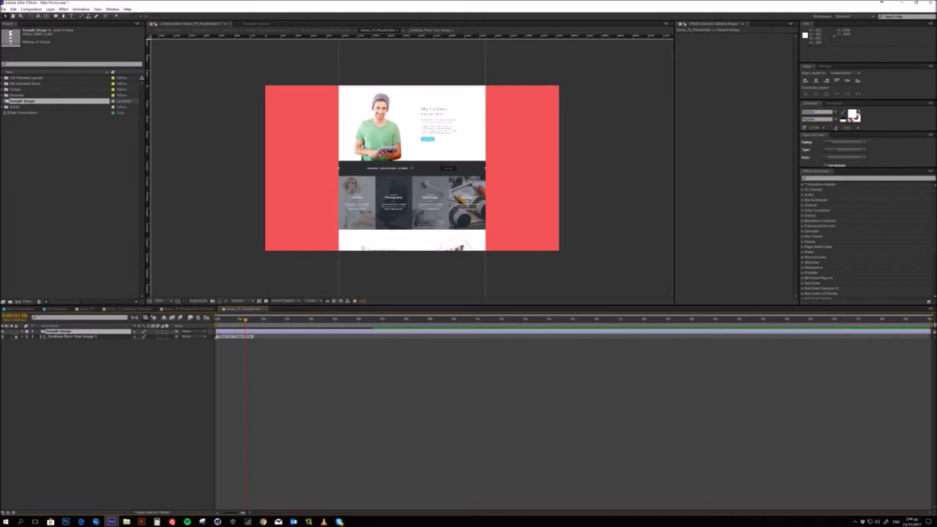
left_click_drag(486, 170, 471, 225)
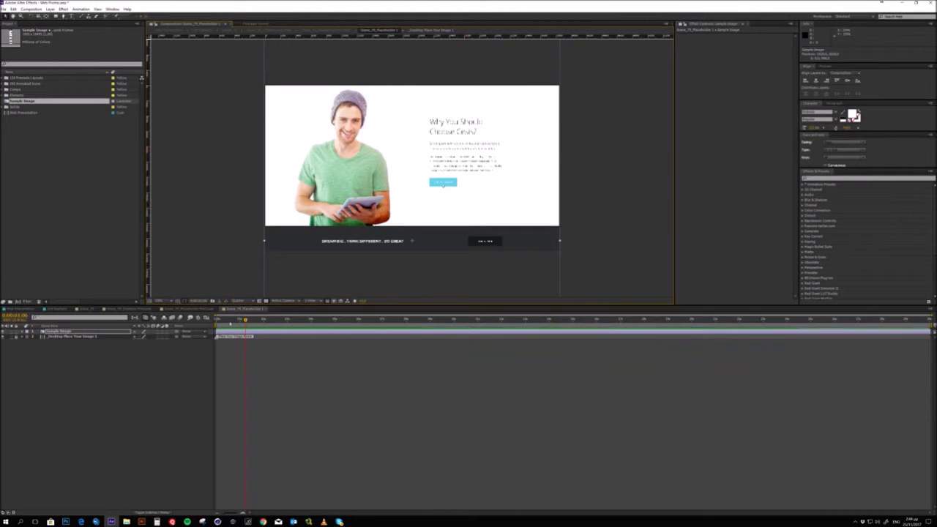
left_click(265, 310)
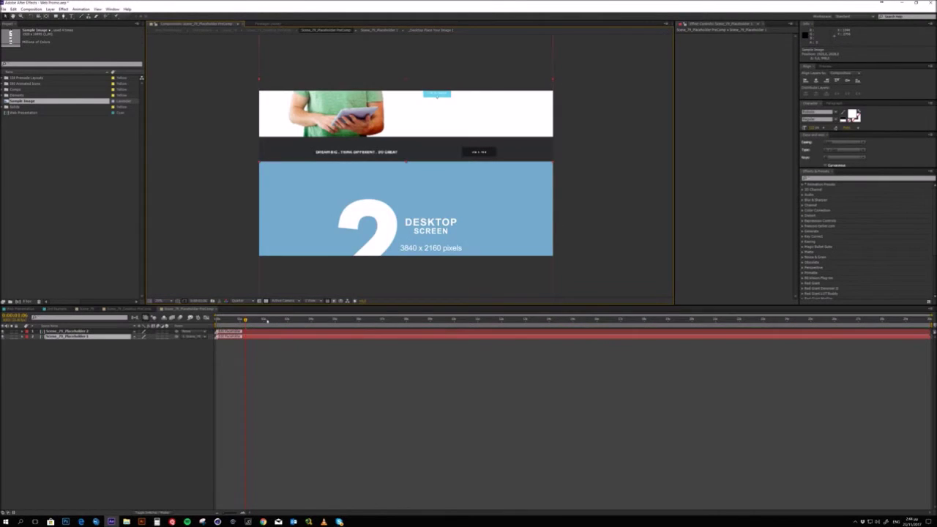
Add Sample Image to the blue Placeholder 2 composition and fit it to the composition width.
double_click(270, 337)
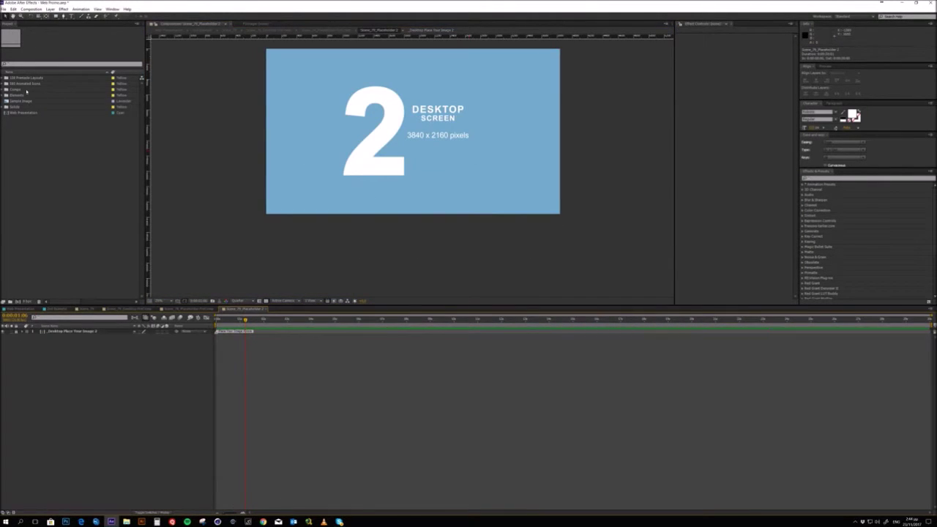
left_click_drag(16, 102, 381, 146)
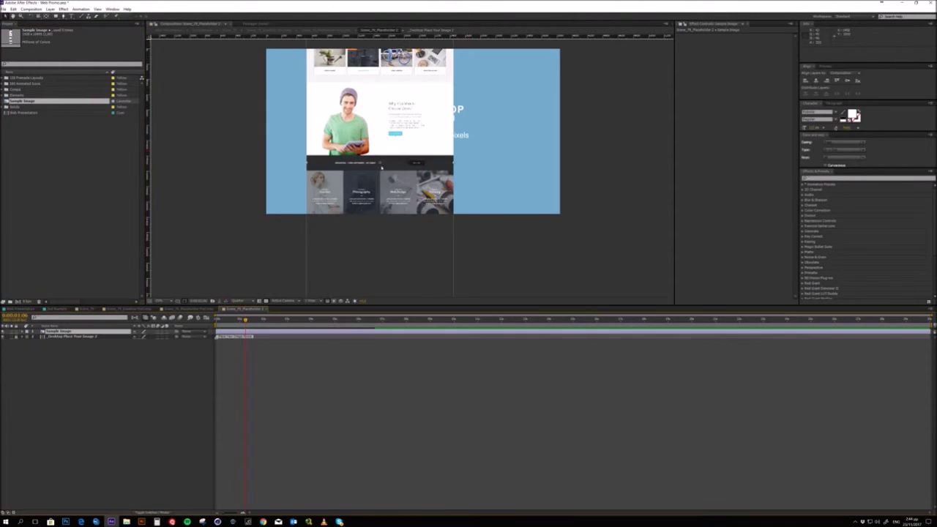
left_click_drag(453, 164, 550, 162)
left_click_drag(458, 146, 485, 126)
right_click(441, 138)
mouse_move(462, 169)
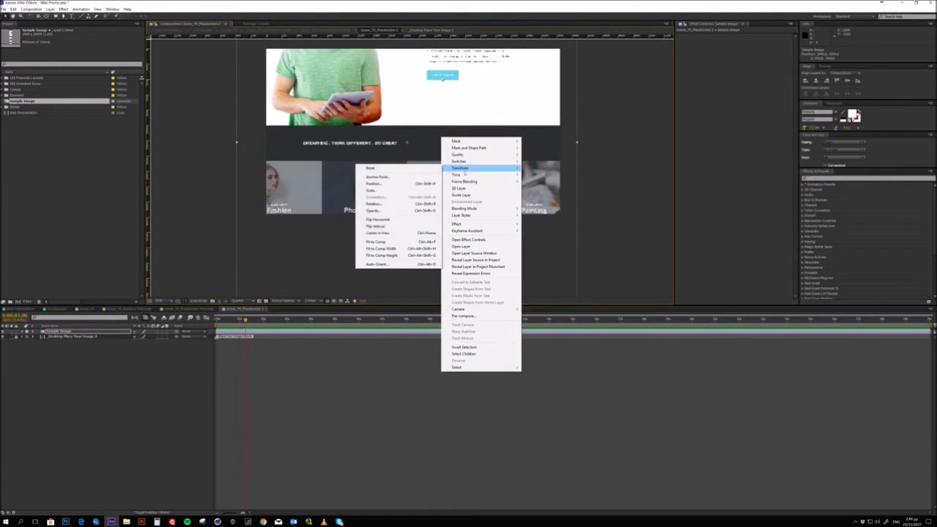
left_click(402, 249)
Shift the sample image vertically in Placeholder 2 until the office team photo and blue banner fill the frame, and leave the composition.
left_click_drag(418, 185, 408, 49)
mouse_move(404, 144)
left_mouse_down()
mouse_move(404, 55)
mouse_move(412, 115)
left_mouse_up()
left_click_drag(416, 176, 417, 88)
left_click_drag(429, 161, 408, 206)
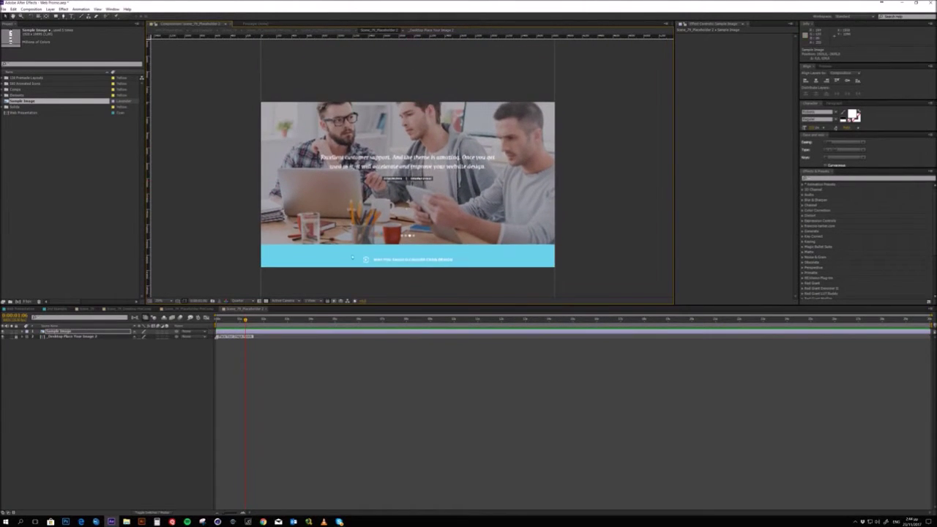
left_click(265, 312)
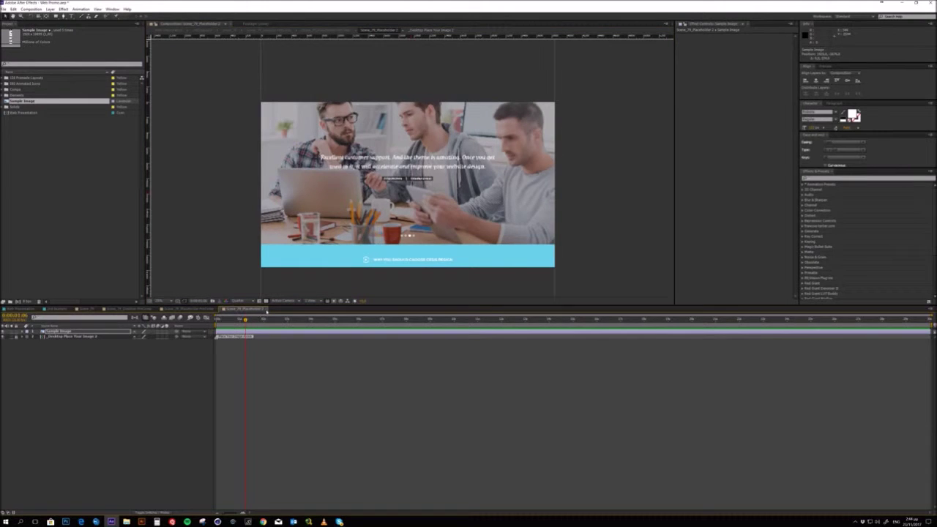
left_click(266, 310)
Return to Scene_79, select its Text Holder layer, and preview the filled desktop screen in the 2nd Example.
left_click(215, 310)
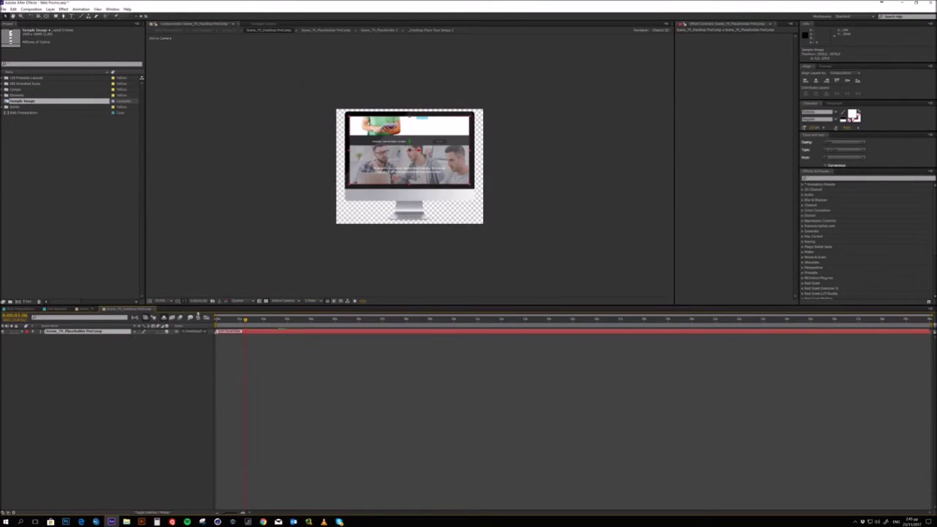
left_click(154, 311)
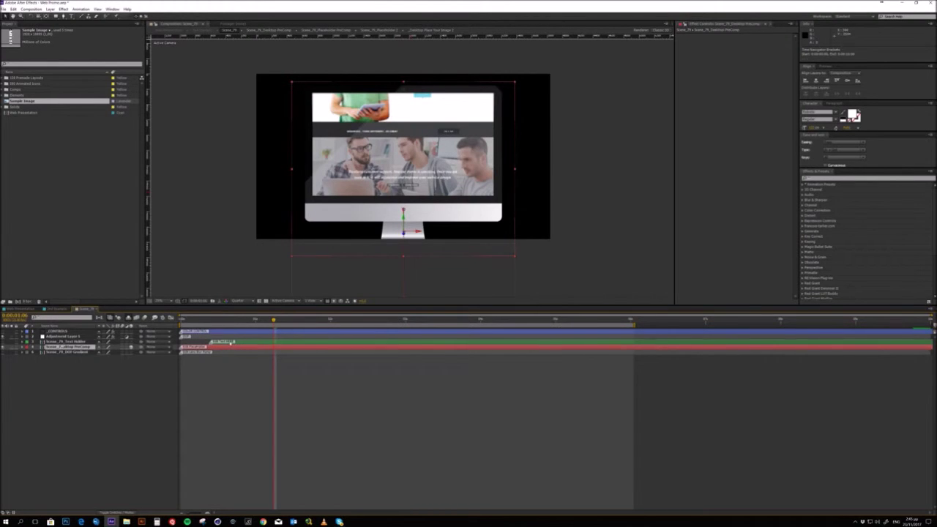
left_click(67, 341)
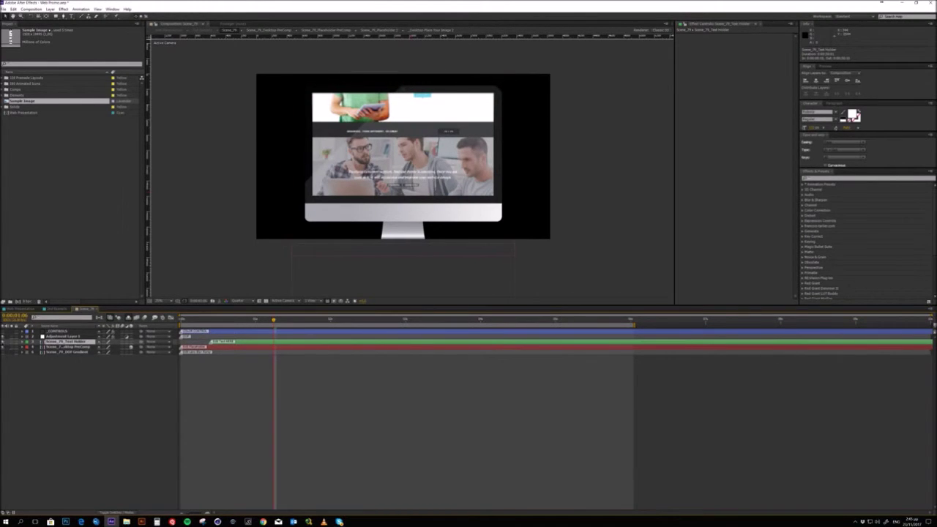
left_click(96, 310)
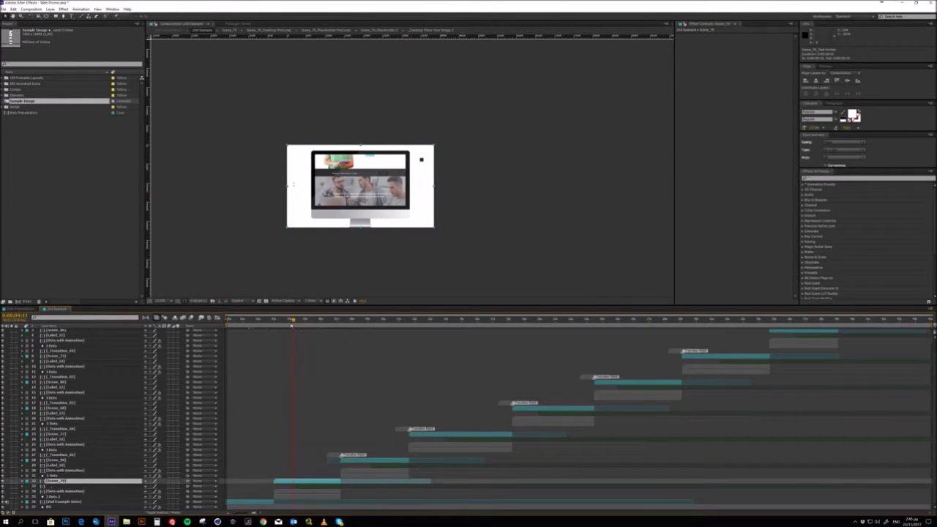
left_click_drag(286, 321, 320, 339)
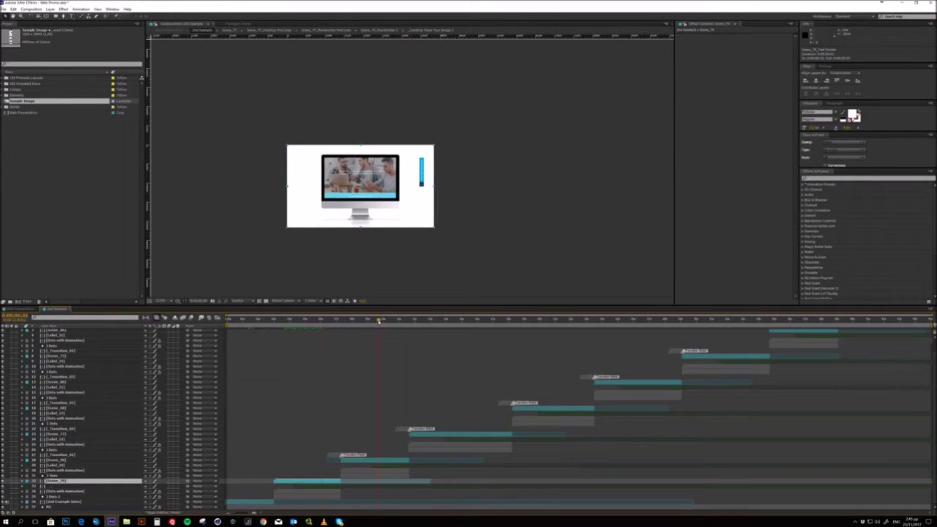
Open the Modern Design scene, inspect the screen placeholders in its Desktop PreComp, select its Text Holder layer, and return to the 2nd Example.
double_click(385, 461)
left_click(336, 344)
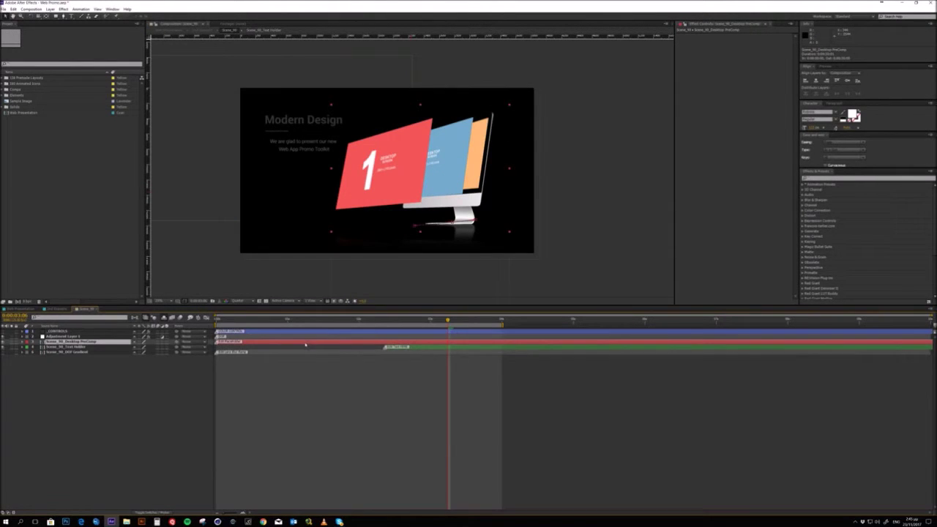
double_click(305, 343)
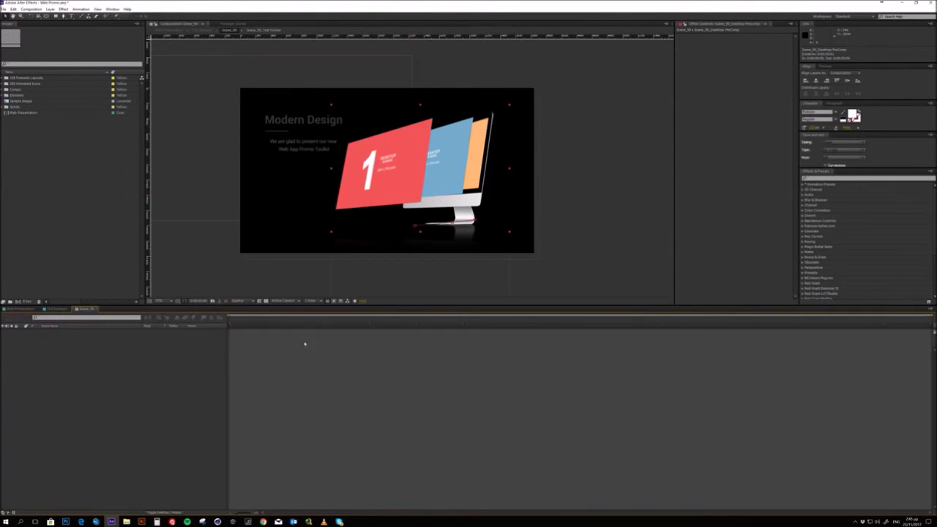
left_click(300, 342)
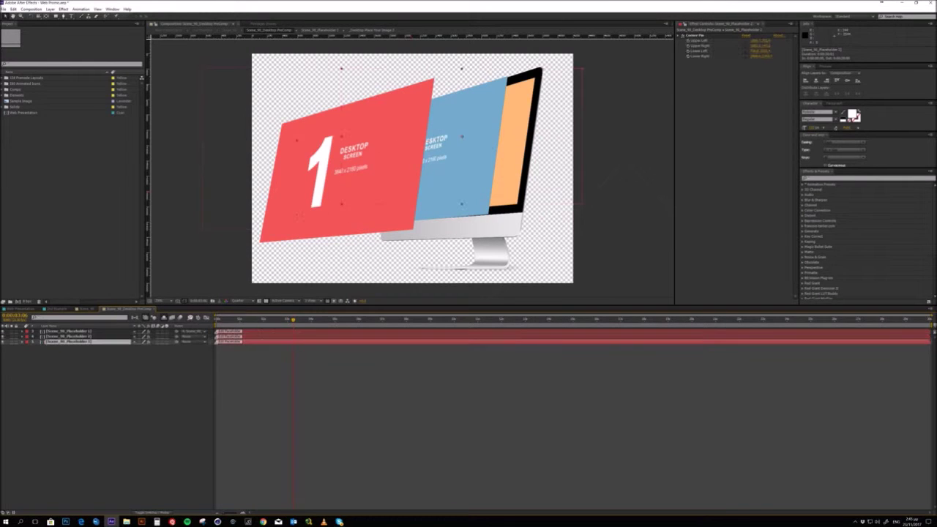
left_click(153, 308)
left_click(434, 347)
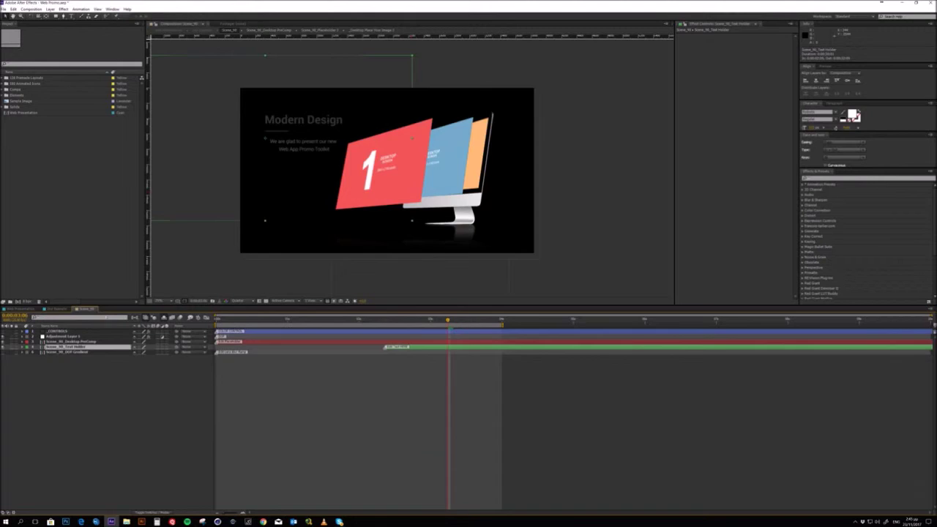
left_click(98, 310)
Preview the remaining laptop and desktop scenes of the 2nd Example through its end, and return to Web Presentation.
left_click(463, 320)
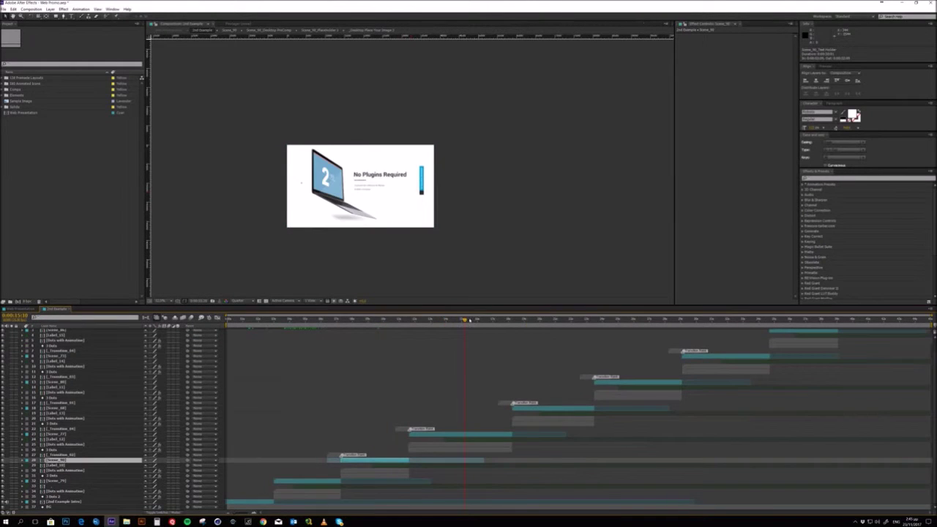
left_click(474, 321)
left_click(558, 320)
left_click(561, 319)
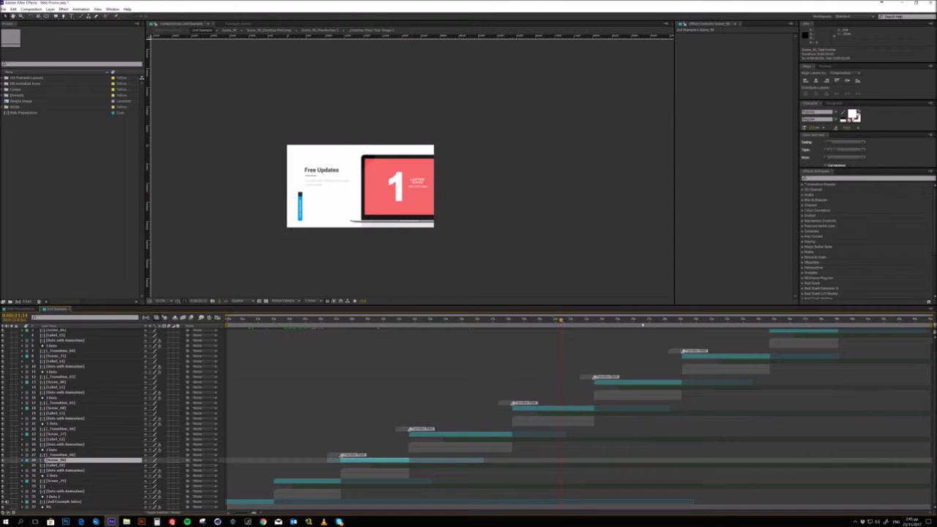
left_click(735, 320)
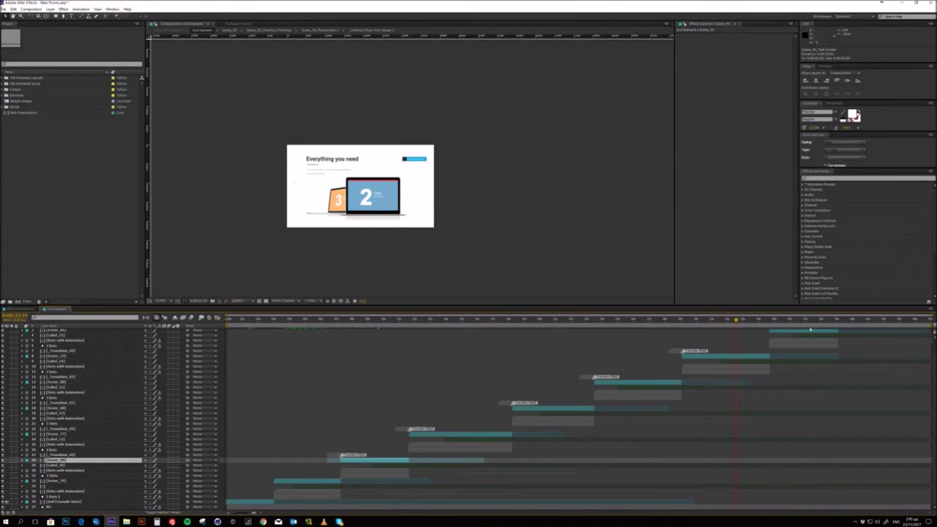
left_click(726, 361)
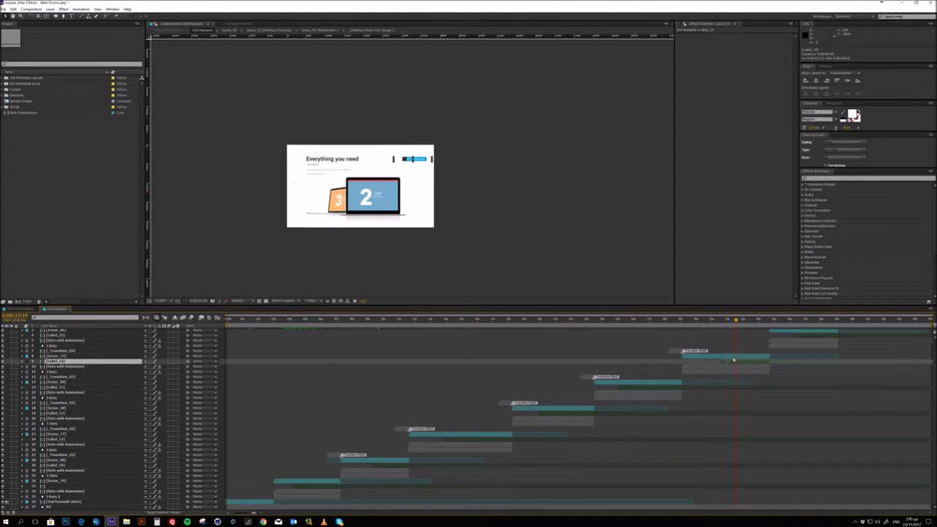
left_click(804, 319)
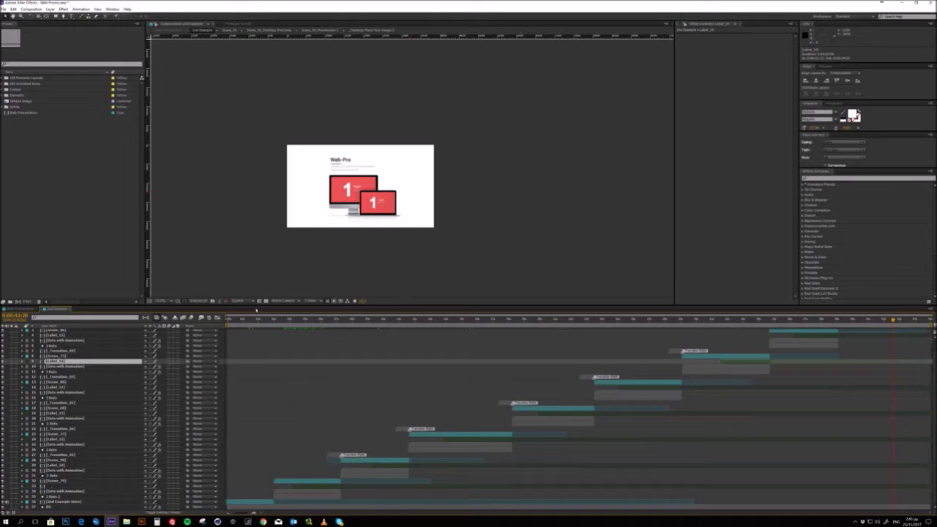
left_click(69, 309)
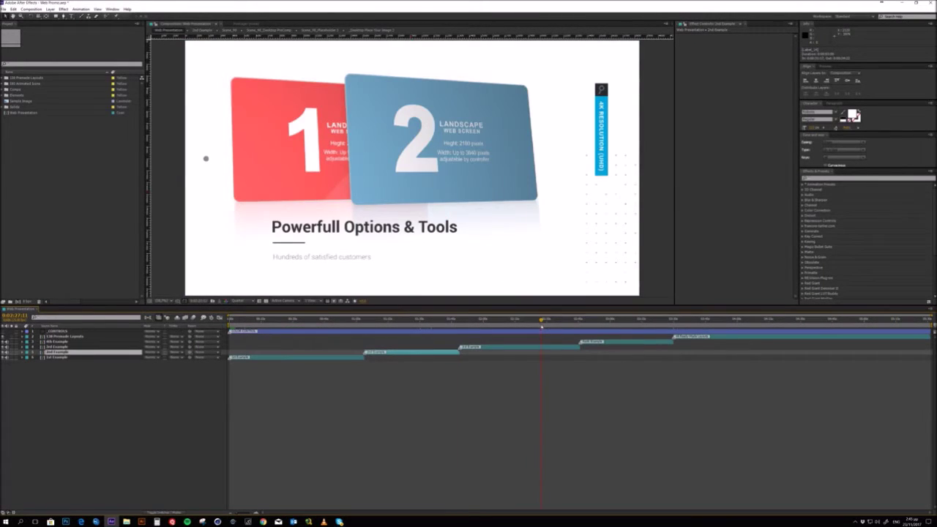
Open the 3rd Example from Web Presentation and scrub through its stacked web screens scene into the coloured transition.
left_click_drag(542, 325, 503, 344)
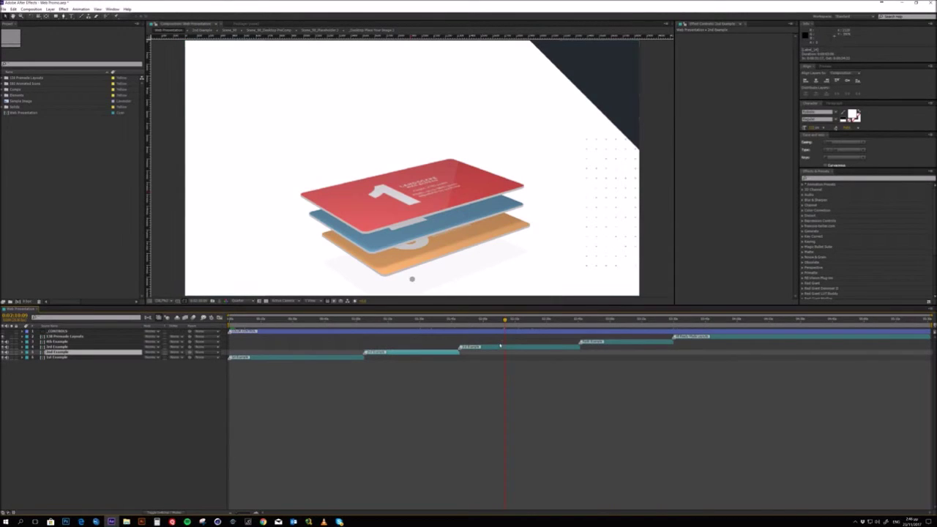
double_click(500, 348)
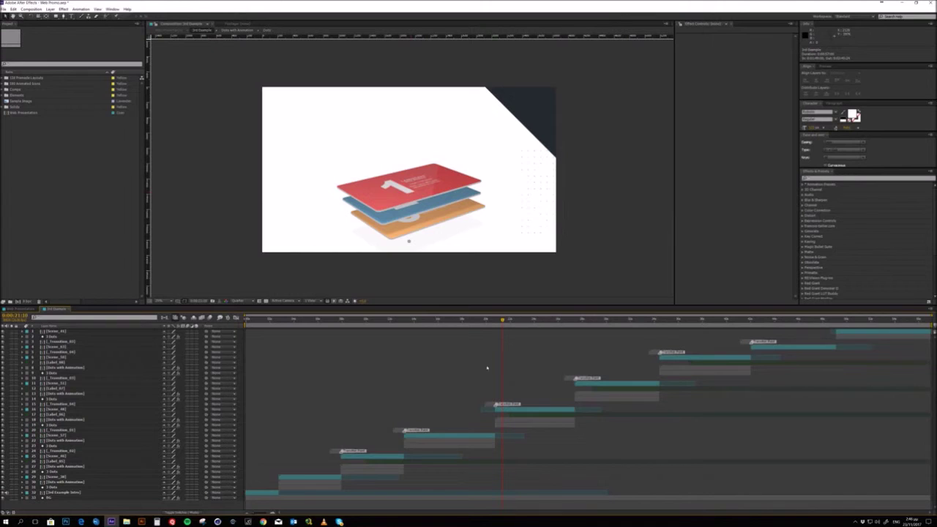
left_click(491, 323)
left_click_drag(493, 322, 532, 324)
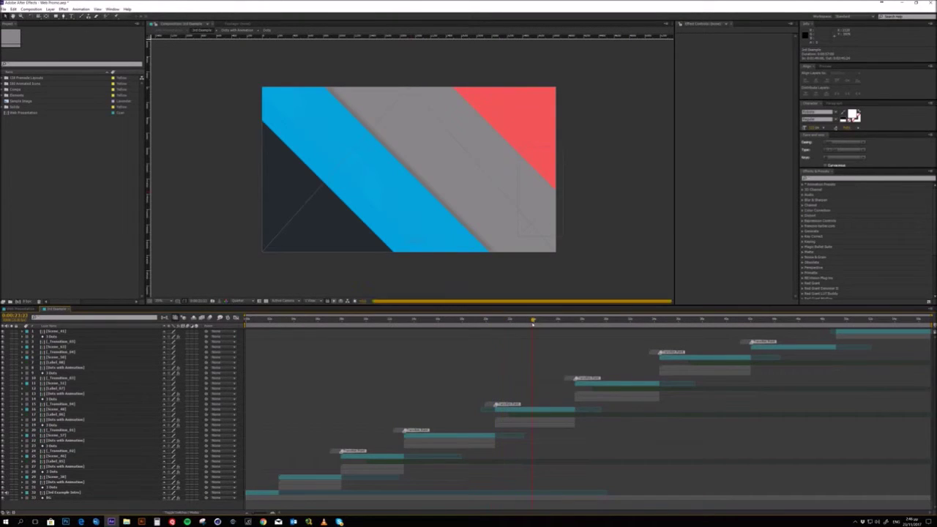
Open the stacked web screens scene, preview its animation from the start, select its Text Holder layer, and go back to Web Presentation.
double_click(529, 408)
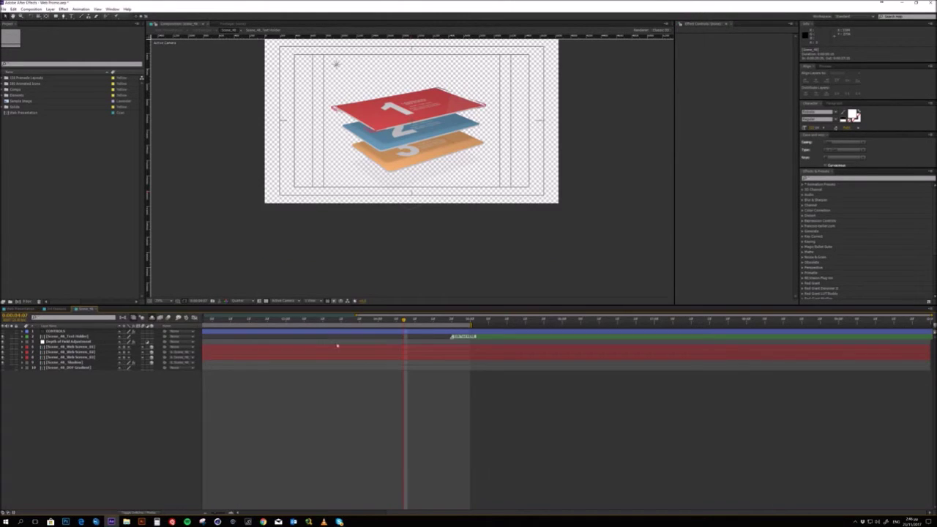
key("Home")
key("minus")
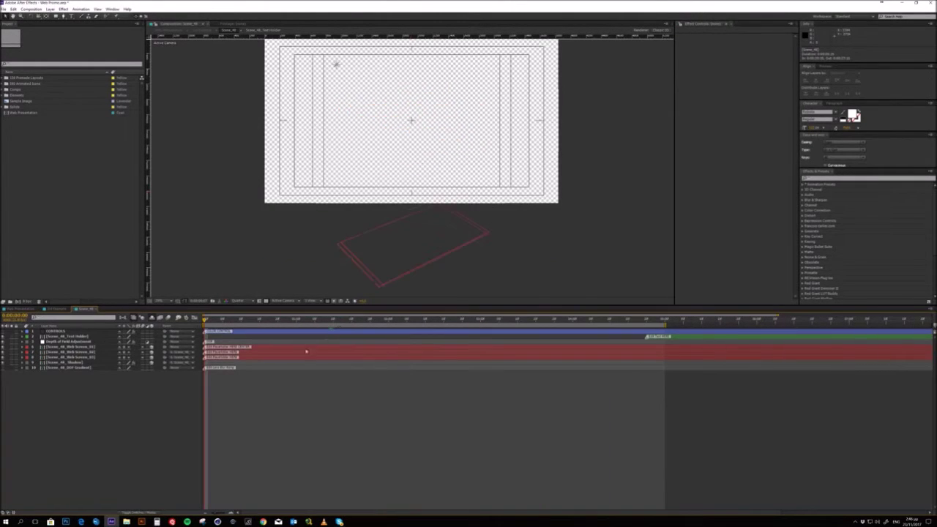
left_click_drag(294, 324, 433, 320)
left_click(682, 320)
left_click(676, 337)
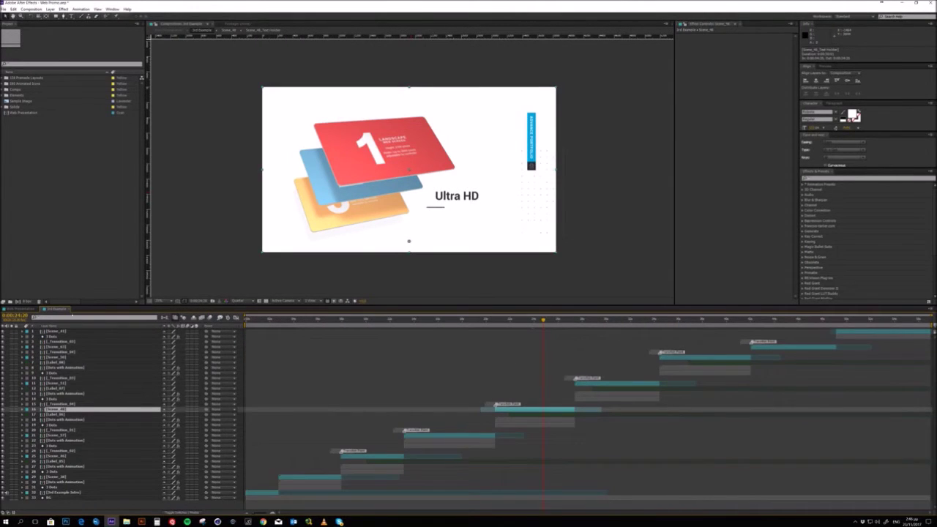
left_click(69, 310)
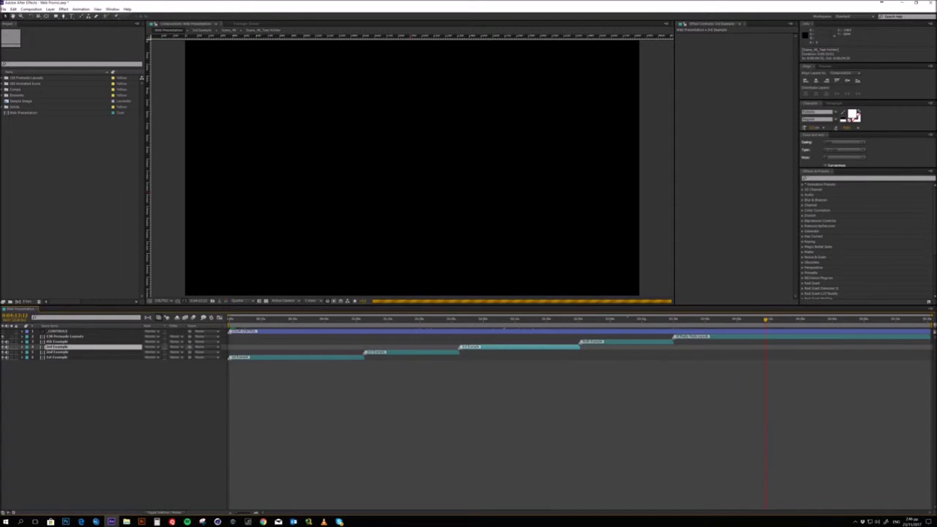
Open the 4th Example and its intro composition, preview the Forth Example search bar animation, and return to the 4th Example.
left_click(628, 342)
double_click(628, 342)
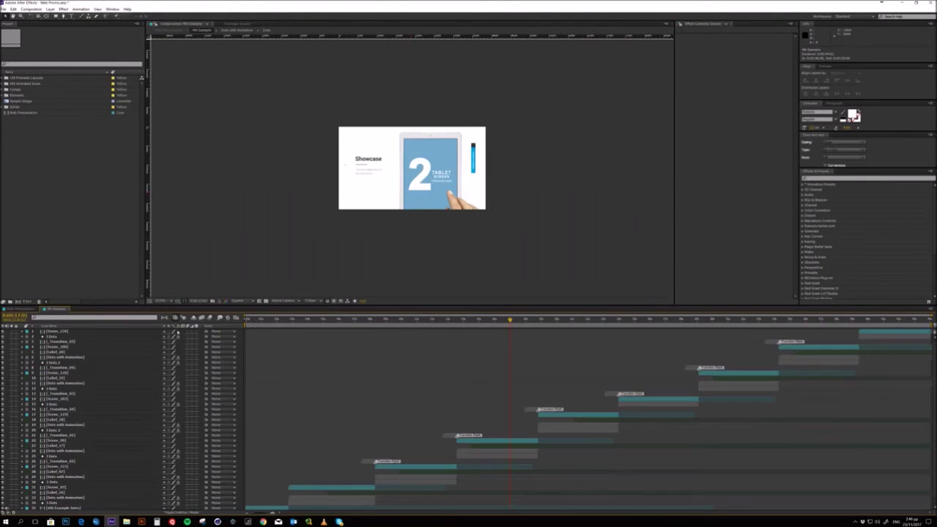
left_click_drag(251, 323, 267, 328)
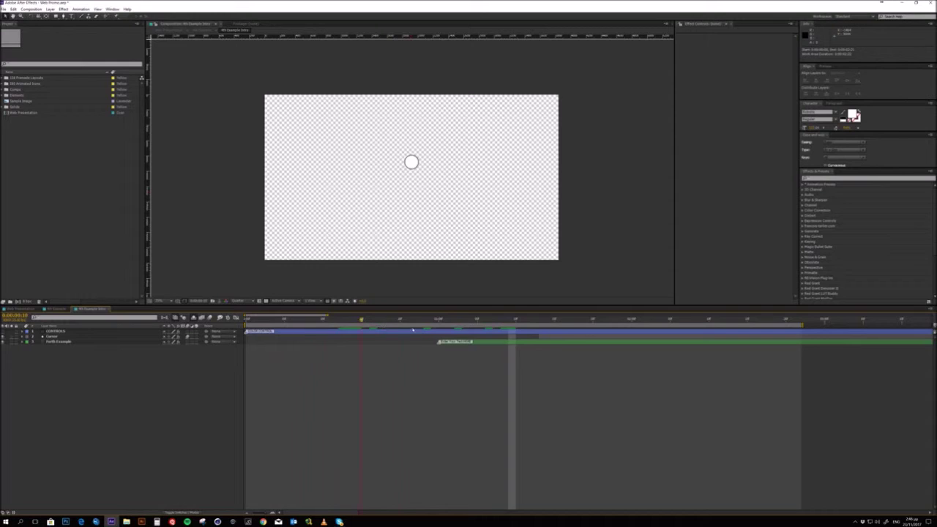
left_click_drag(412, 329, 631, 320)
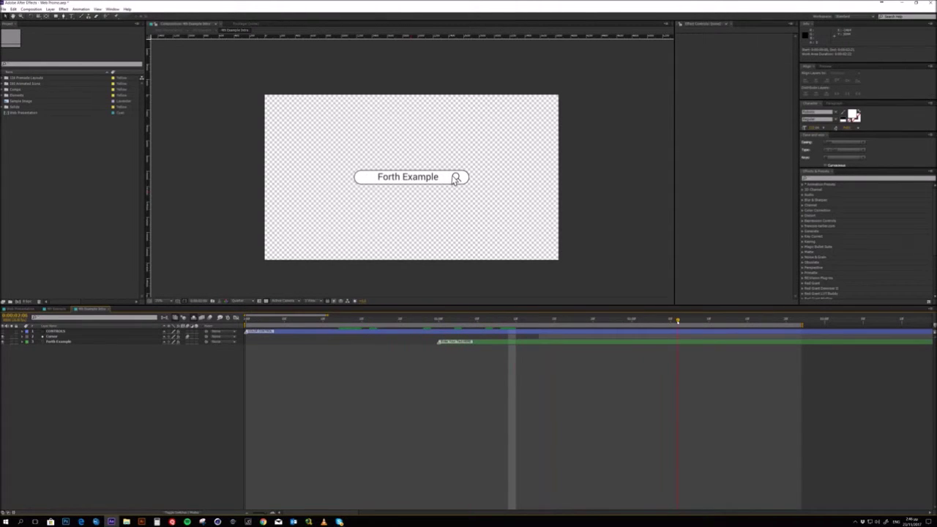
left_click(109, 309)
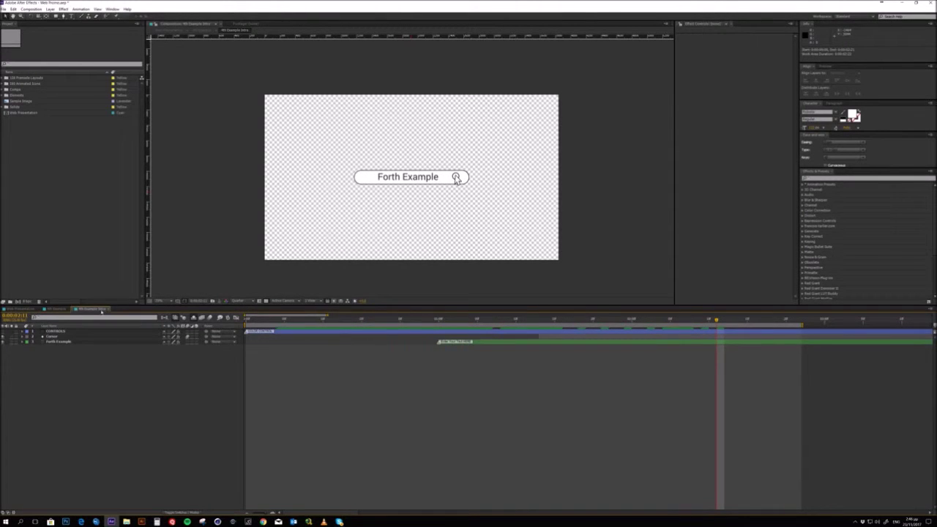
left_click(108, 310)
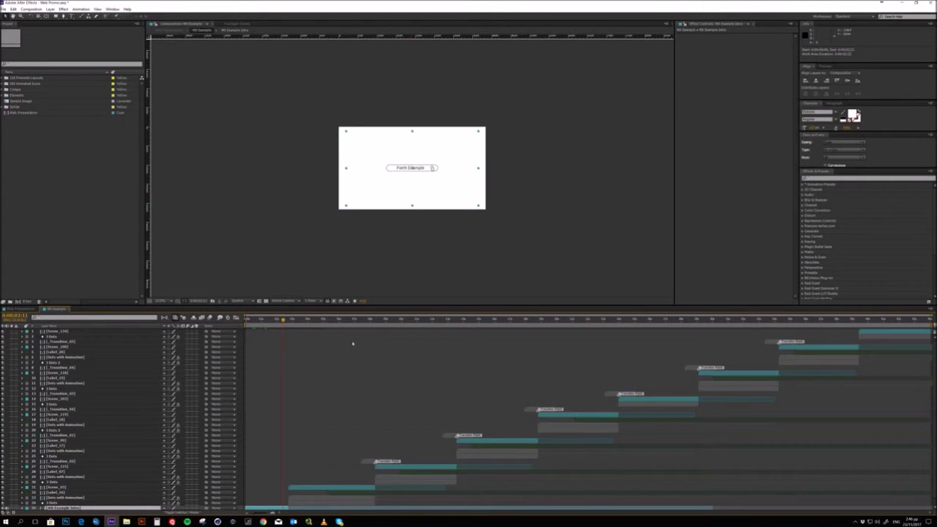
Open the Welcome tablet scene, turn off the transparency grid, and preview the tablet turning between the two texts.
double_click(333, 487)
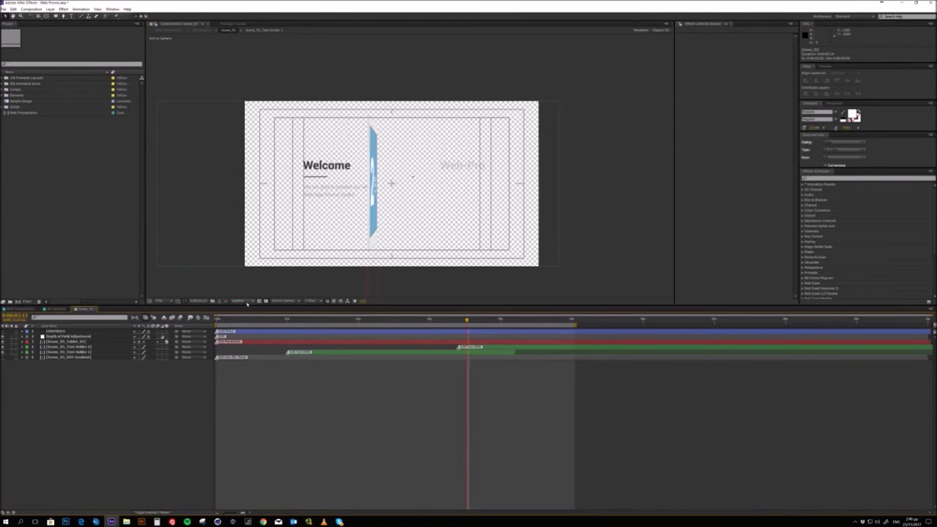
left_click(266, 301)
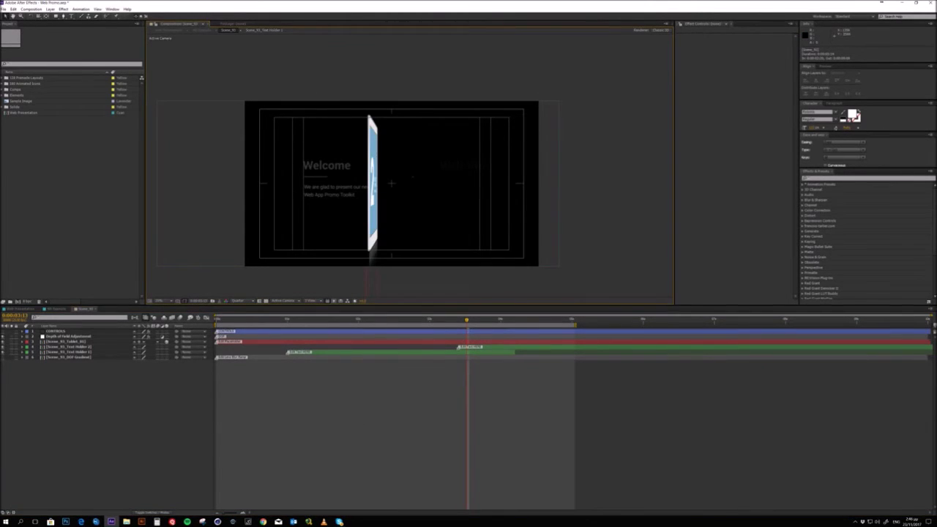
left_click_drag(352, 321, 483, 347)
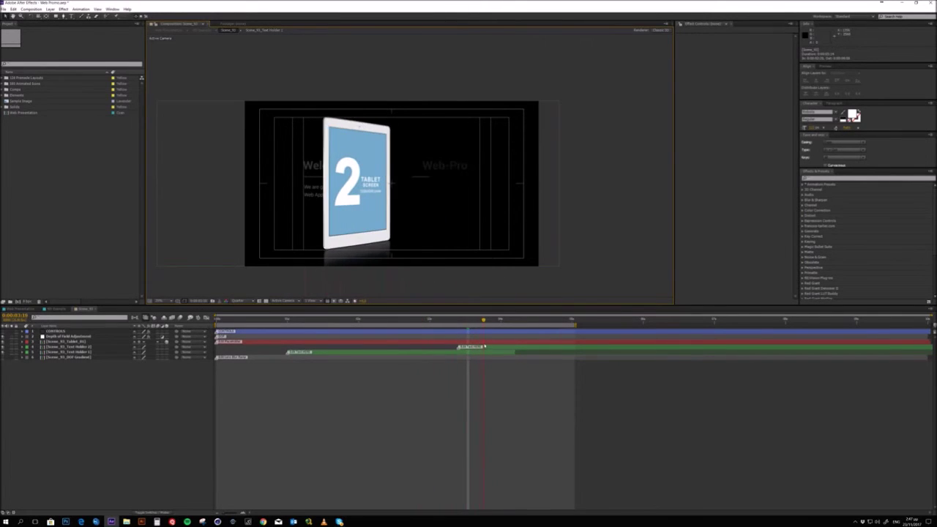
Reveal the tablet layer's Position and Y Rotation keyframes, scrub across them, and collapse the layer again.
left_click(442, 342)
key("u")
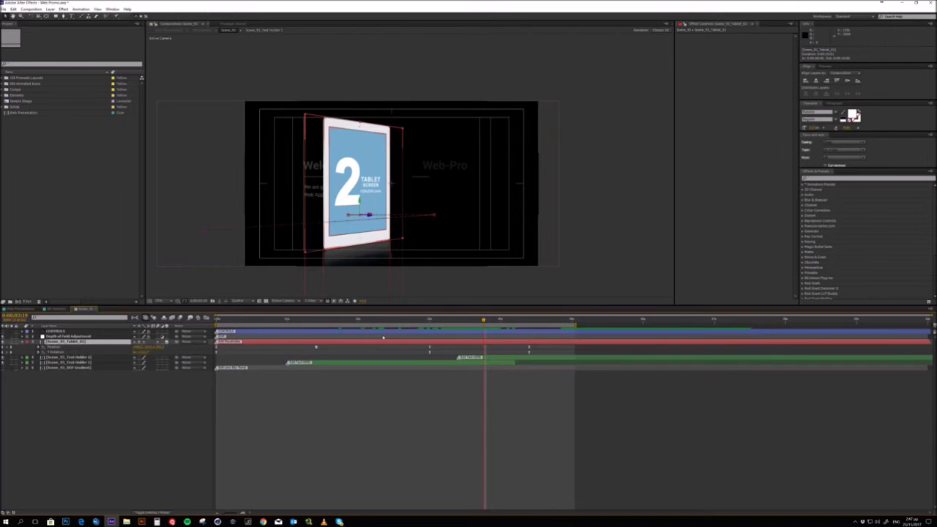
left_click_drag(432, 320, 528, 349)
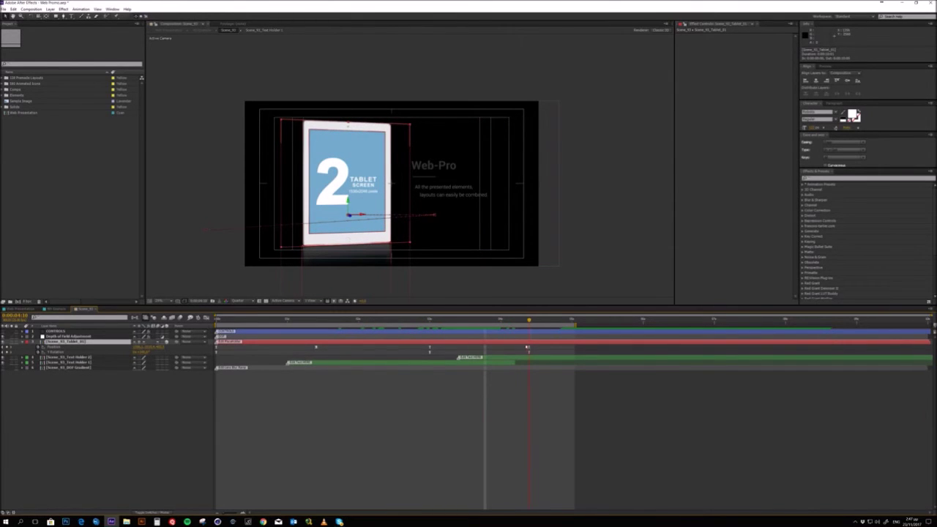
key("u")
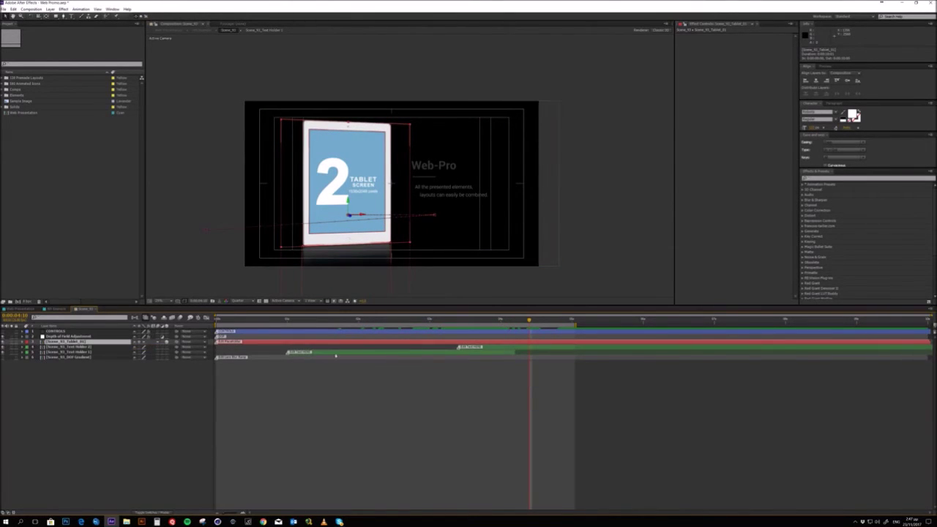
Scrub to the end of the tablet scene and inspect its two Text Holder layers and the Depth of Field Adjustment layer.
left_click_drag(530, 320, 576, 326)
left_click(555, 349)
left_click(479, 353)
left_click(451, 337)
Open the tablet layer's PlaceHolder PreComp, preview the change from tablet screen 1 to screen 2, and return to the 4th Example.
double_click(447, 341)
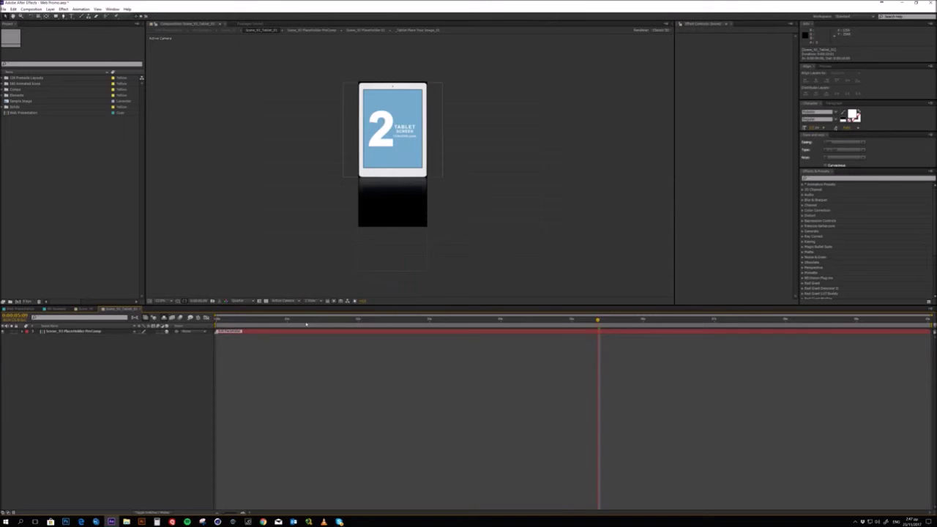
left_click(345, 320)
double_click(369, 331)
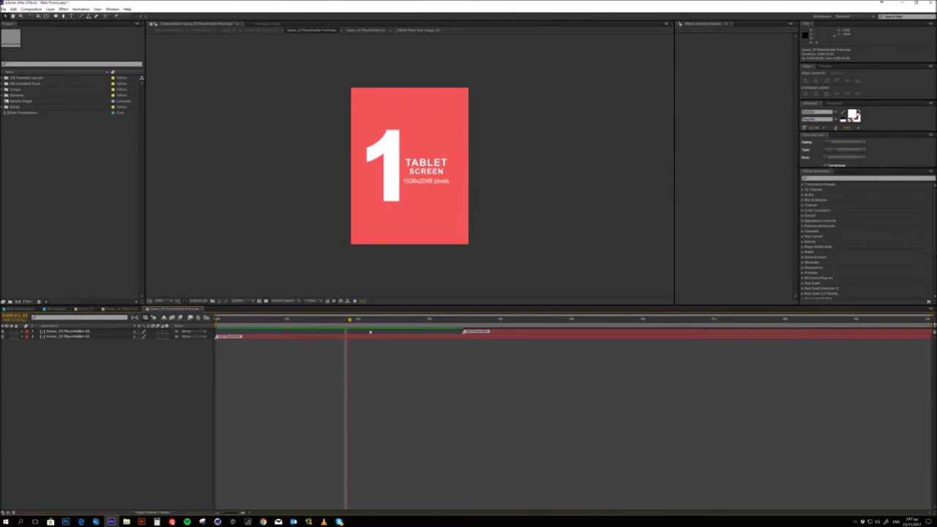
left_click(466, 320)
mouse_move(475, 334)
left_mouse_down()
mouse_move(466, 334)
mouse_move(479, 333)
left_mouse_up()
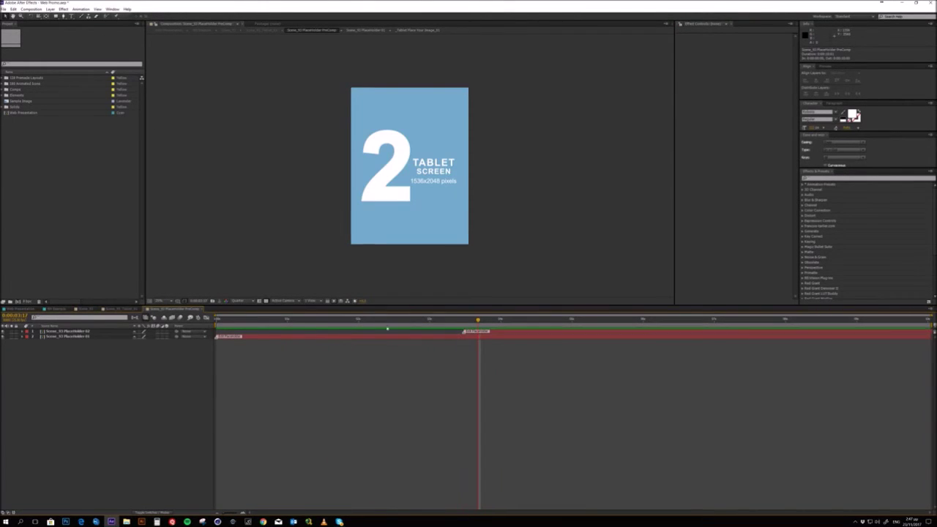
left_click(202, 309)
left_click(137, 308)
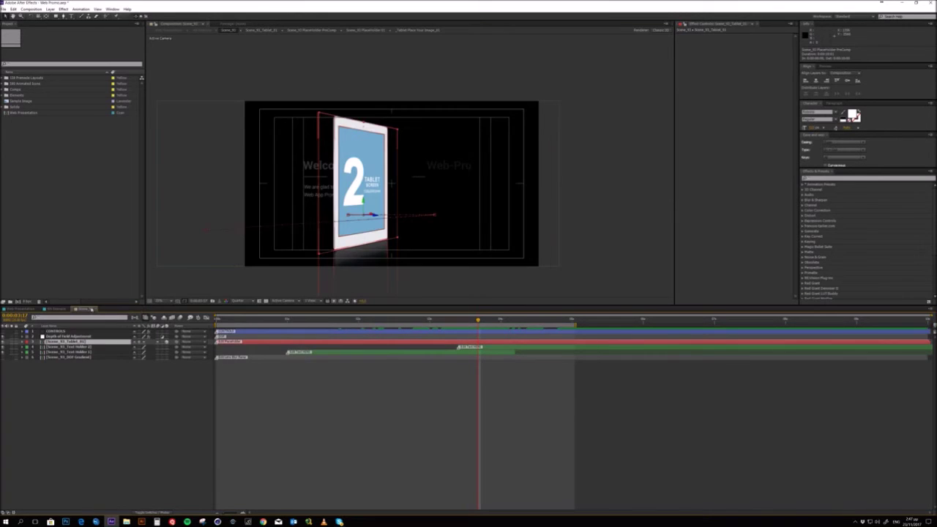
left_click(95, 310)
Move to the Mobile Version smartphone scene in the 4th Example and open its composition.
left_click(431, 320)
left_click(424, 472)
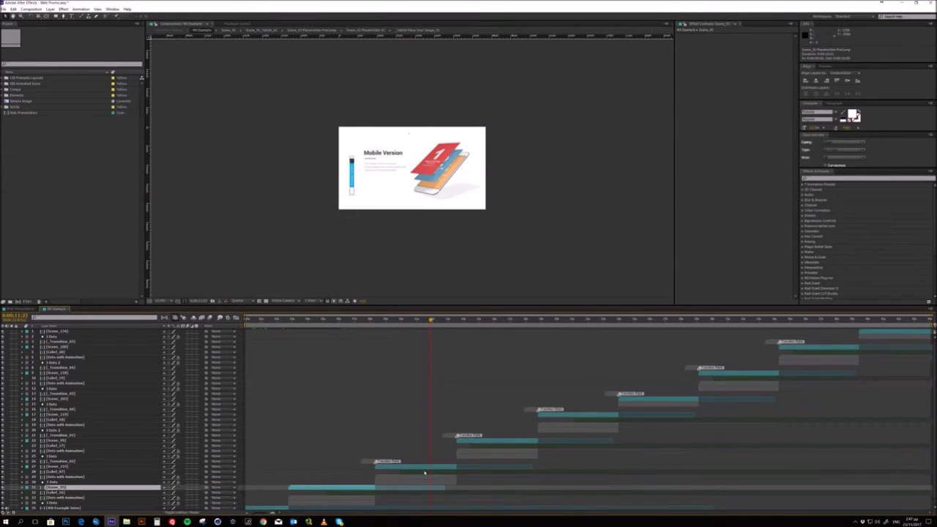
left_click(422, 466)
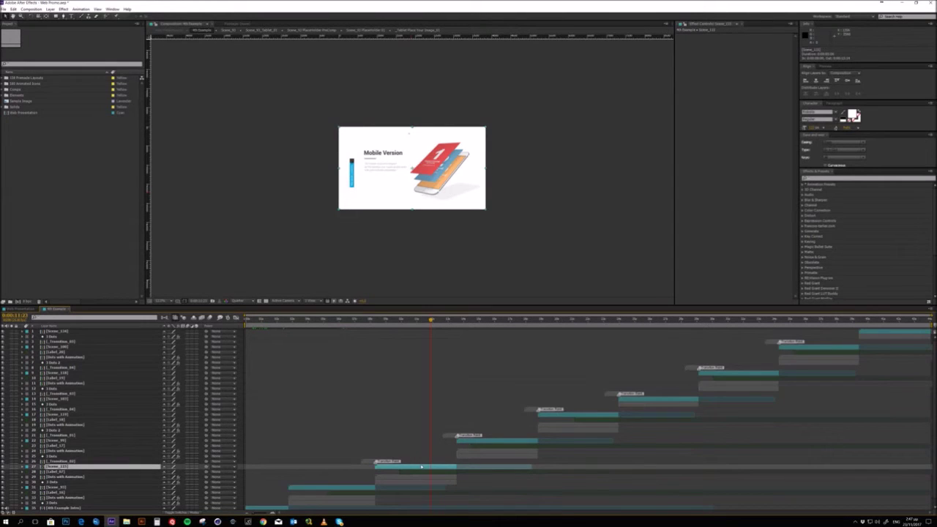
double_click(422, 467)
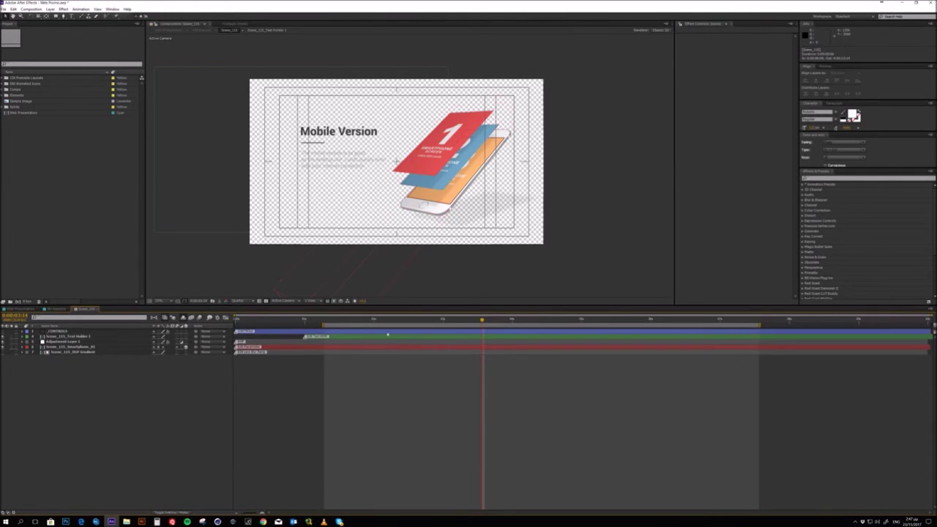
Turn off the transparency grid in the Mobile Version scene, tilt the smartphone layer more upright with X Rotation, and return to the 4th Example.
left_click(446, 223)
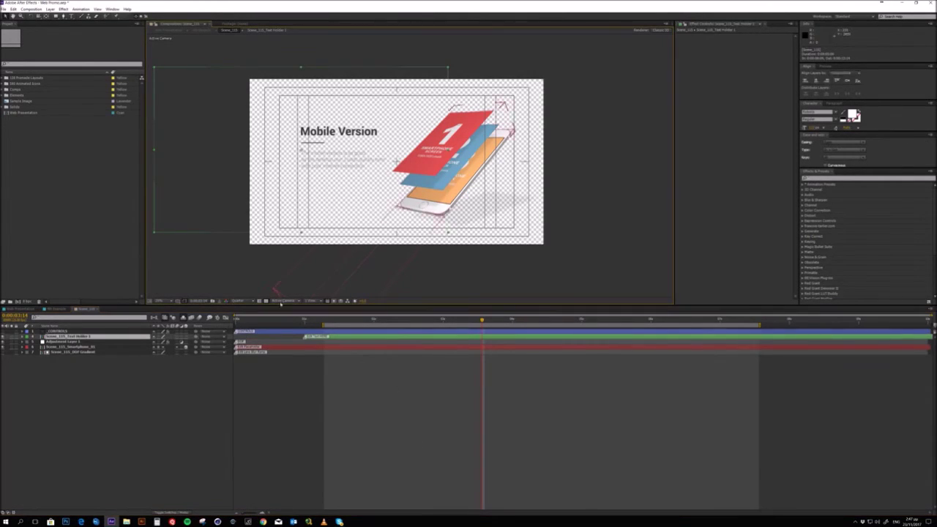
left_click(266, 301)
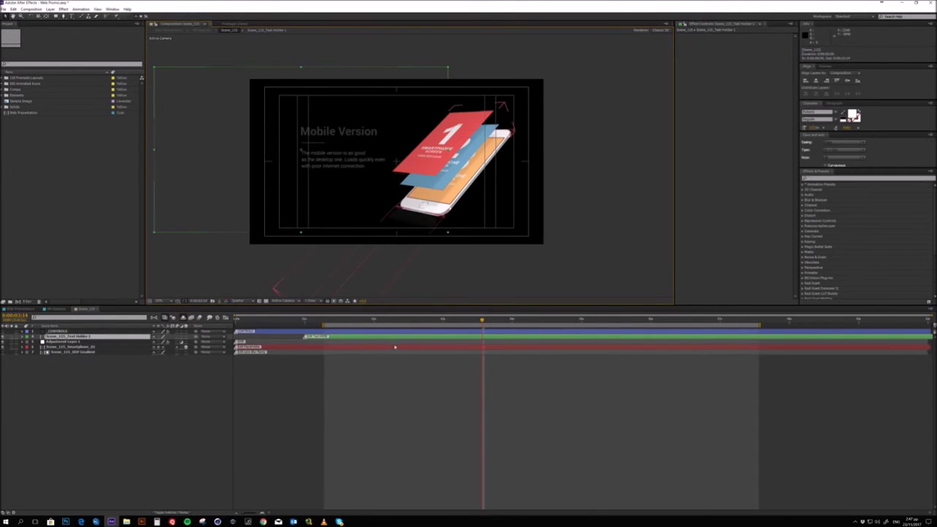
left_click(350, 348)
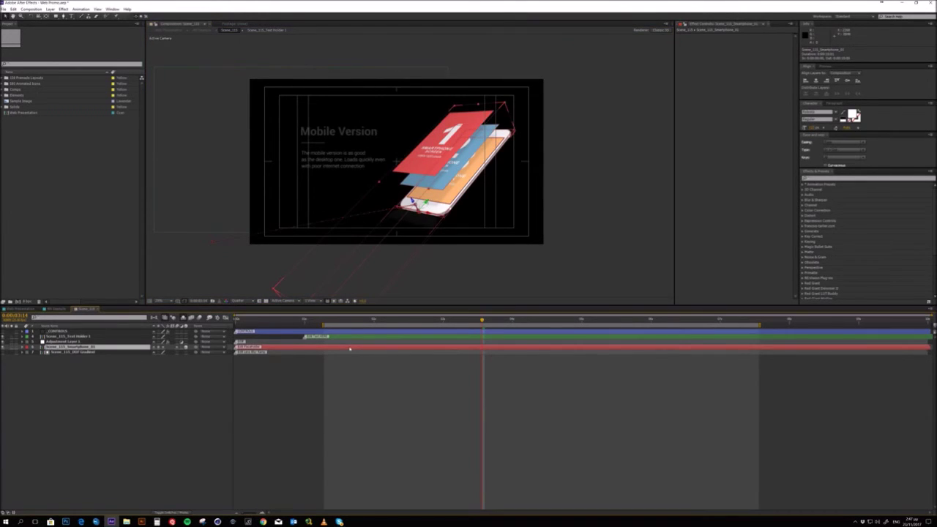
key("r")
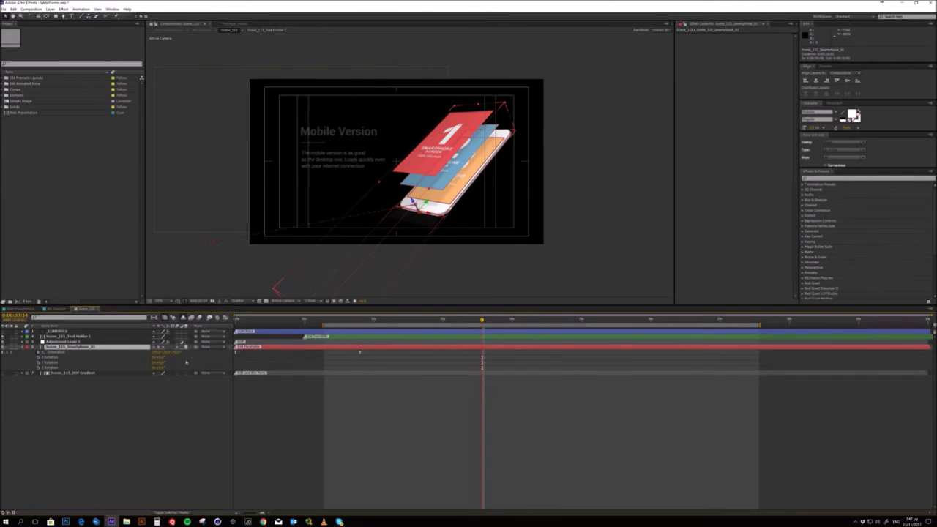
left_click_drag(163, 357, 189, 357)
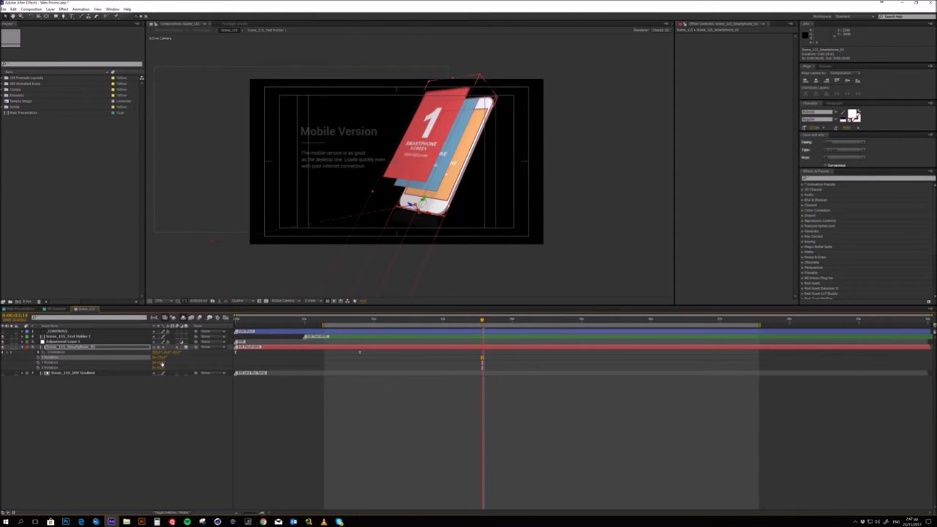
key("alt+z")
key("alt+z")
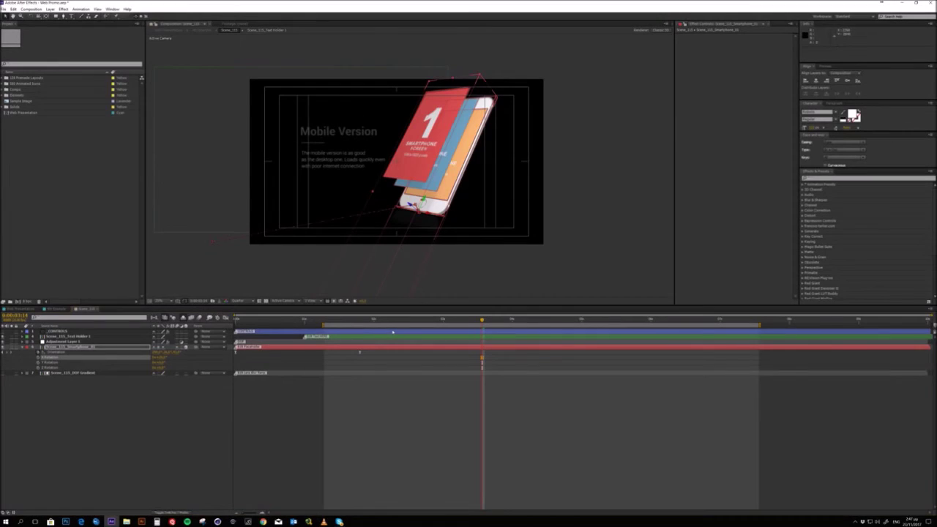
left_click(598, 319)
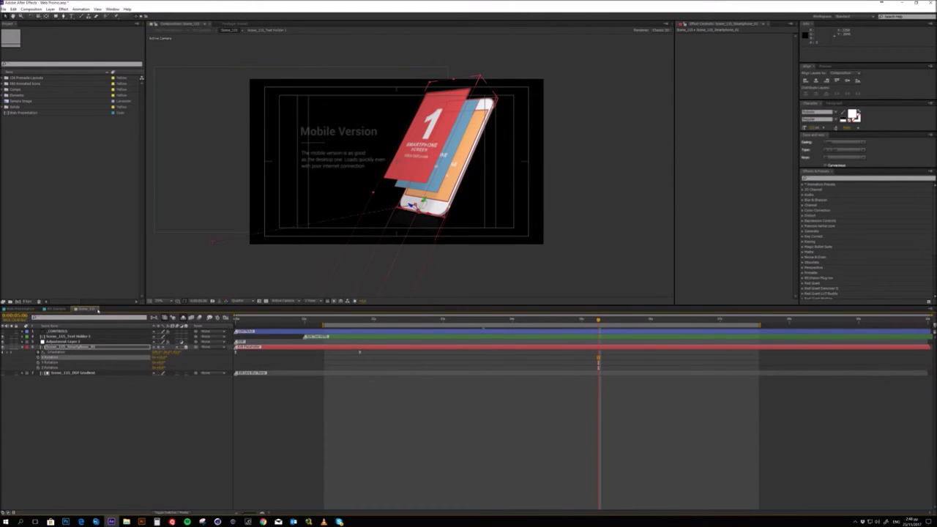
left_click(97, 309)
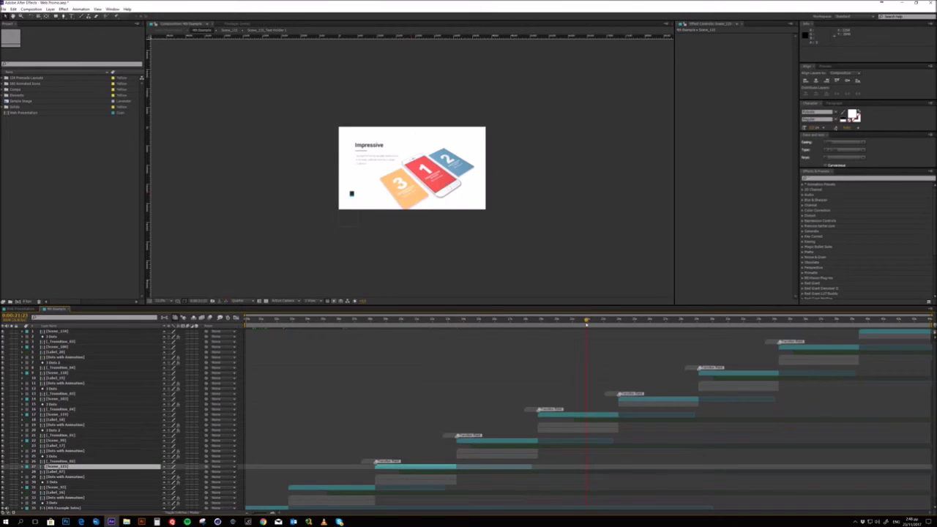
Open the Impressive smartphone scene, scrub through its animation and placeholder layers, and return to the 4th Example.
double_click(581, 416)
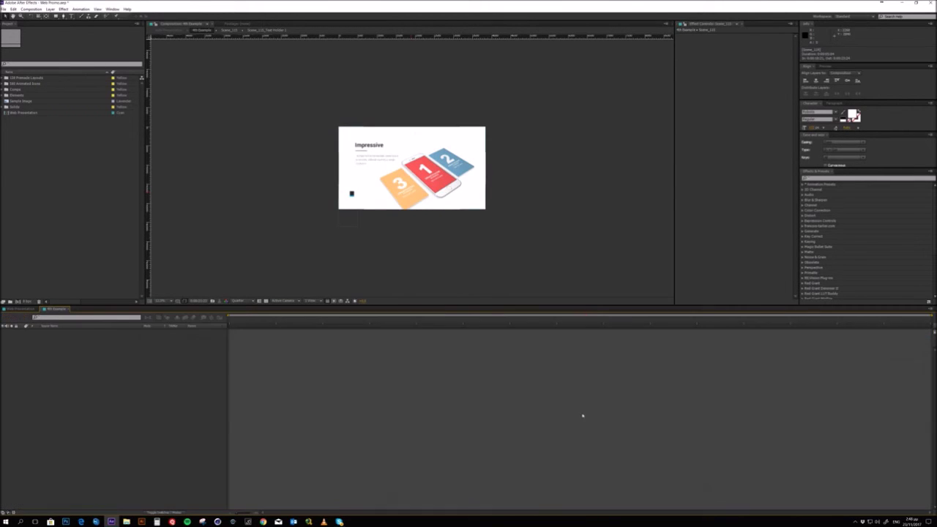
left_click_drag(329, 317, 420, 337)
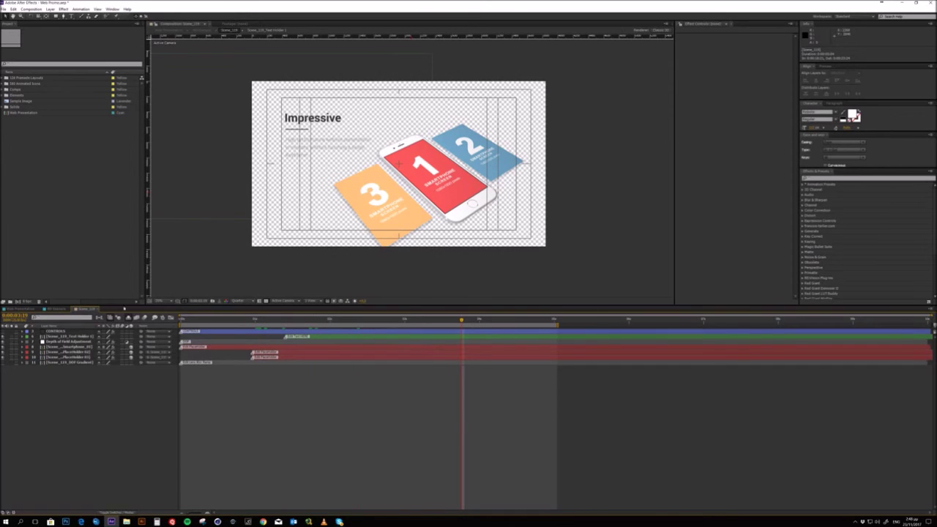
left_click(98, 309)
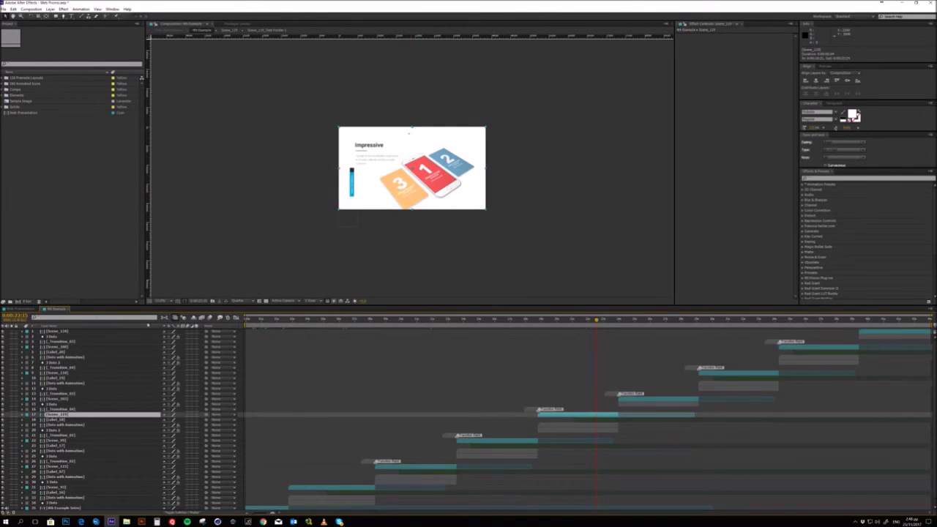
Scrub through the remaining scenes of the 4th Example to Truly Responsive Experience and open that scene's composition.
left_click(696, 320)
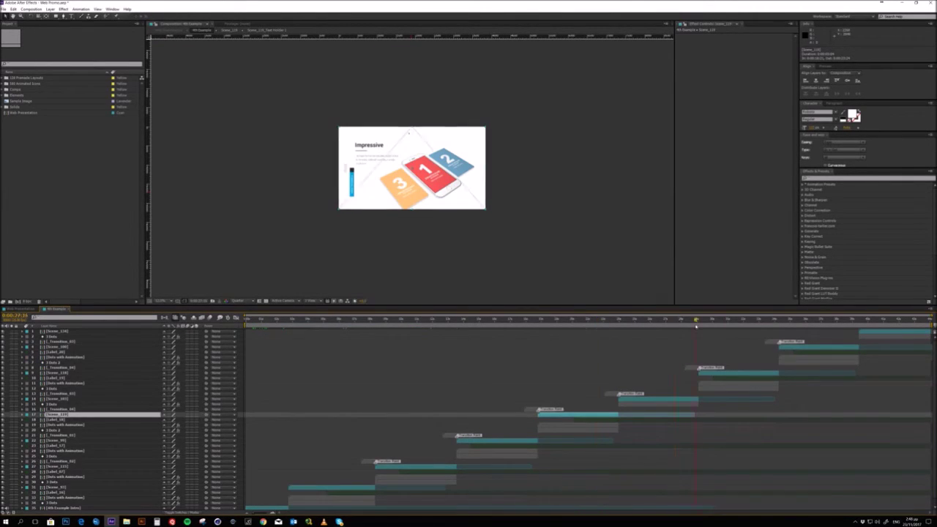
left_click_drag(698, 326, 778, 328)
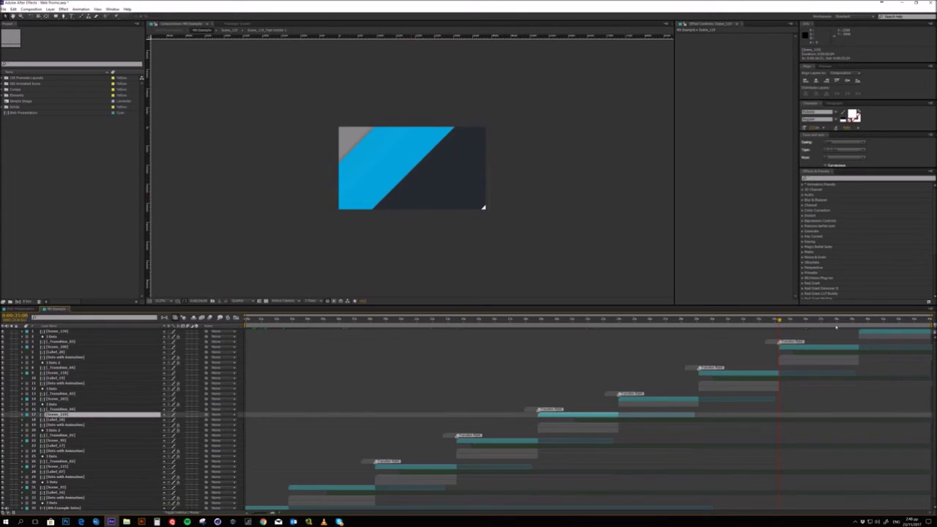
left_click(885, 320)
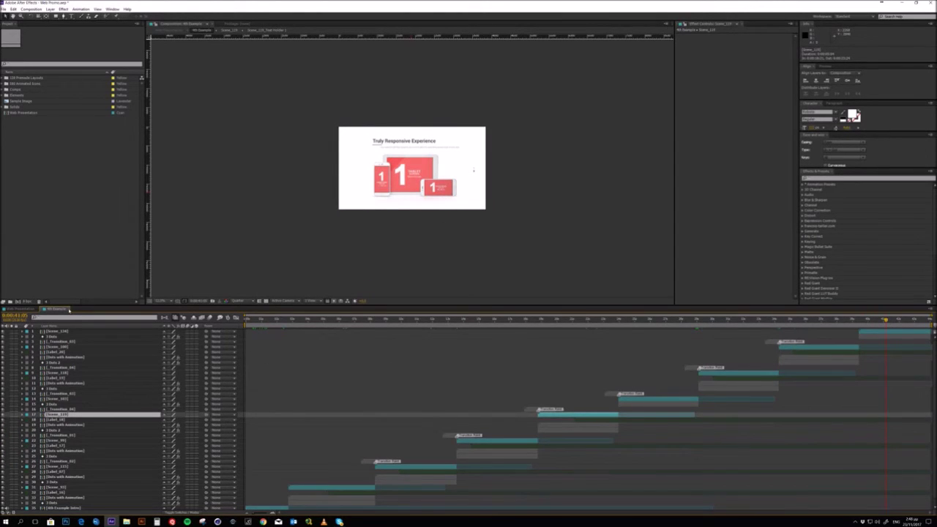
double_click(871, 333)
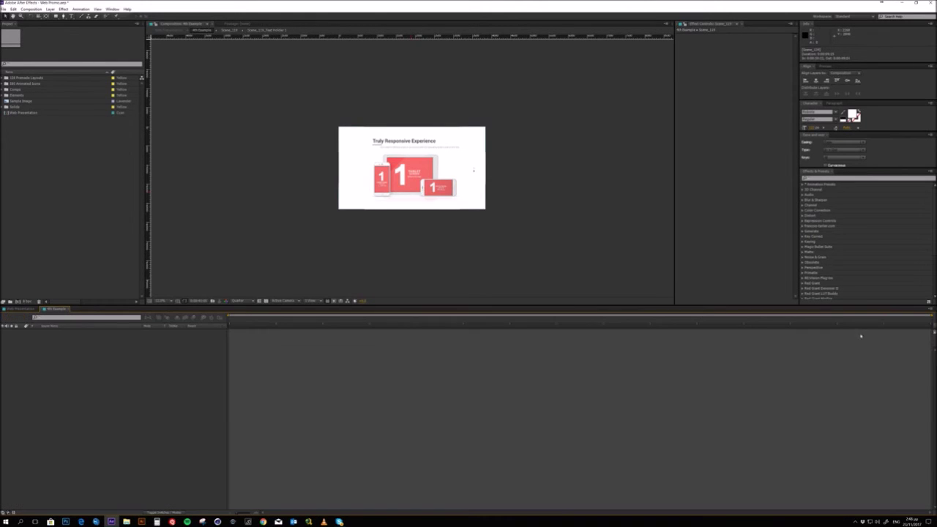
Inspect the smartphone, tablet and Text Holder layers of the Truly Responsive Experience scene, and return to the 4th Example.
left_click(329, 353)
left_click(324, 359)
left_click(322, 362, "shift")
left_click(319, 384)
left_click(324, 336)
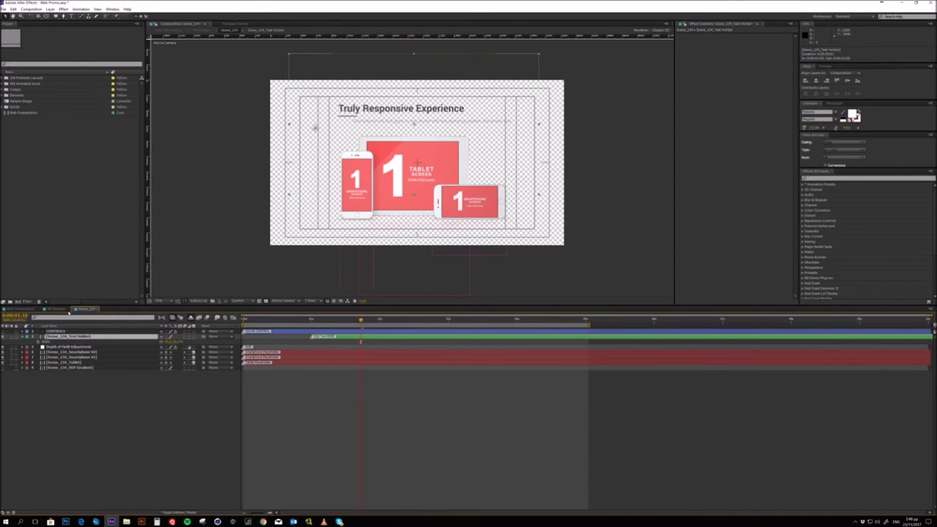
left_click(65, 308)
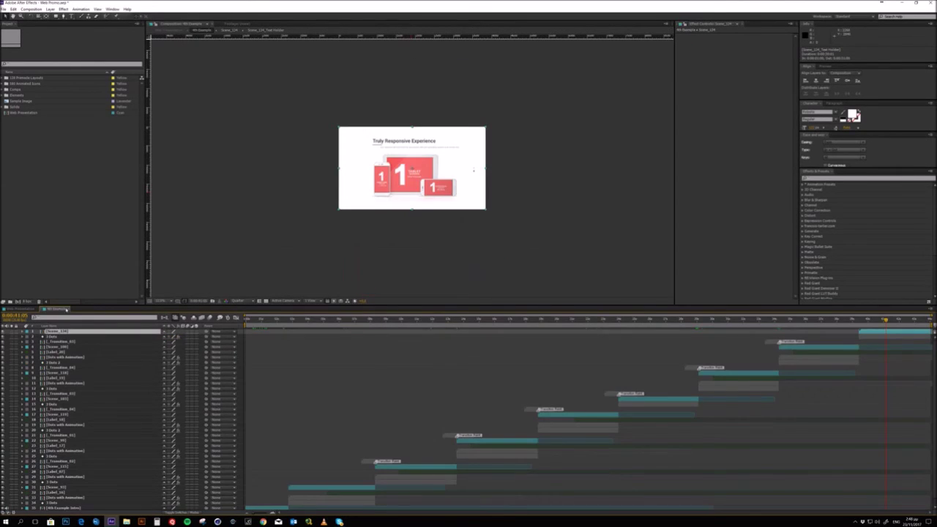
Close the 4th Example, open the 128 Premade Layouts composition, and look through its device categories from portrait web screens to multiple devices.
left_click(69, 309)
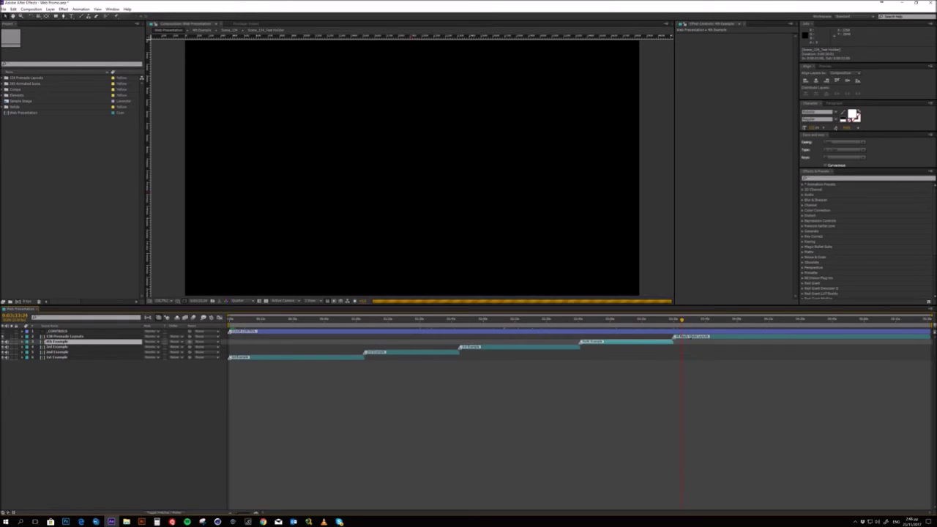
double_click(690, 337)
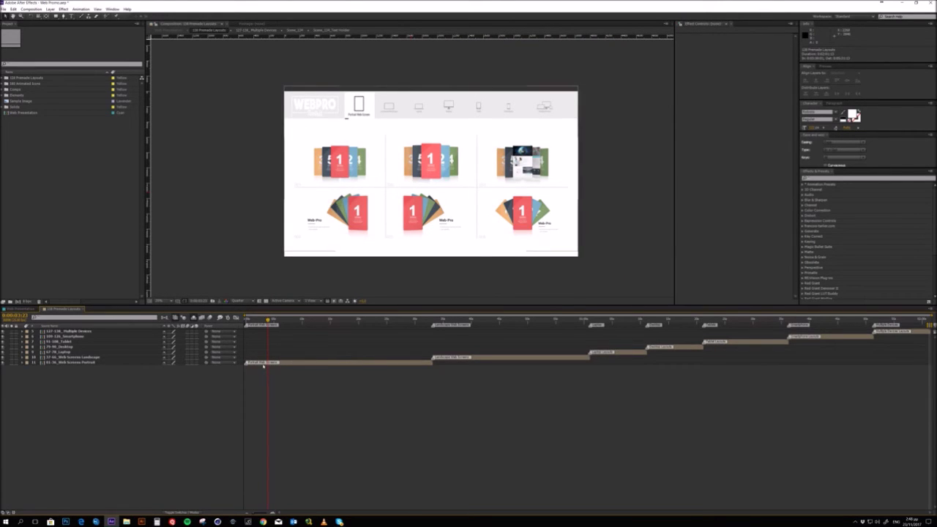
left_click(460, 358)
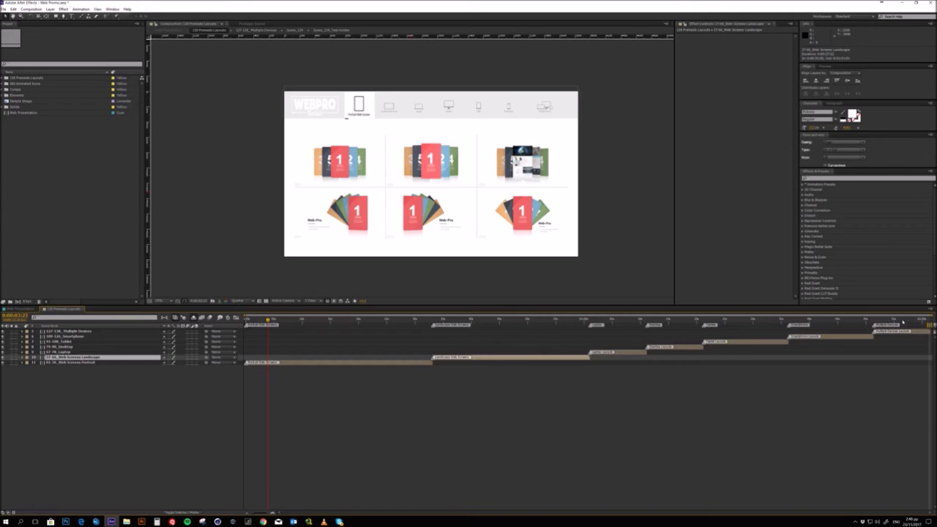
left_click_drag(903, 320, 913, 322)
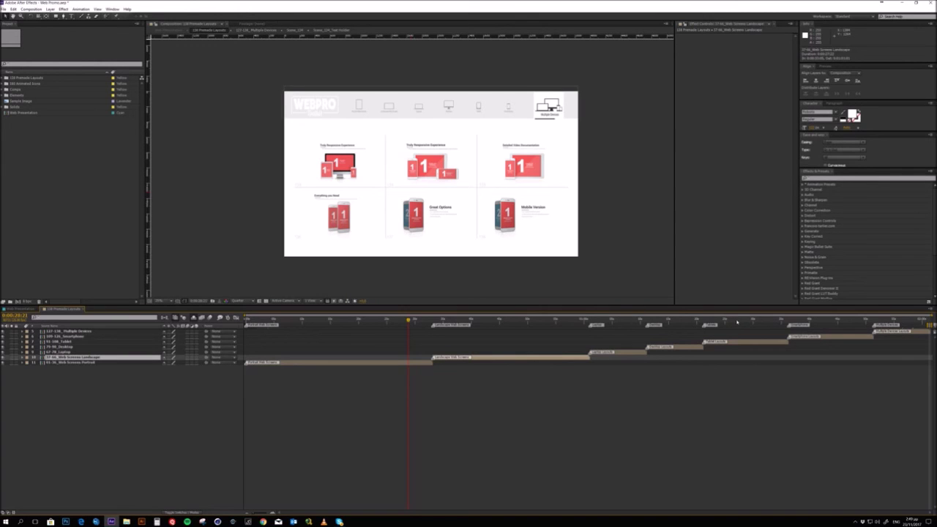
left_click(736, 321)
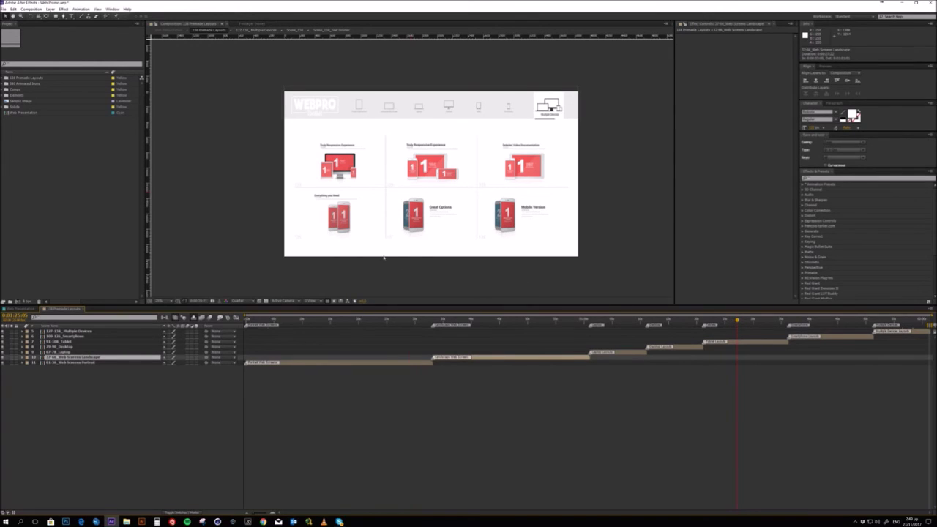
Return to the Web Presentation composition and preview it from near the start of the 1st Example.
key("shift+Page_Up")
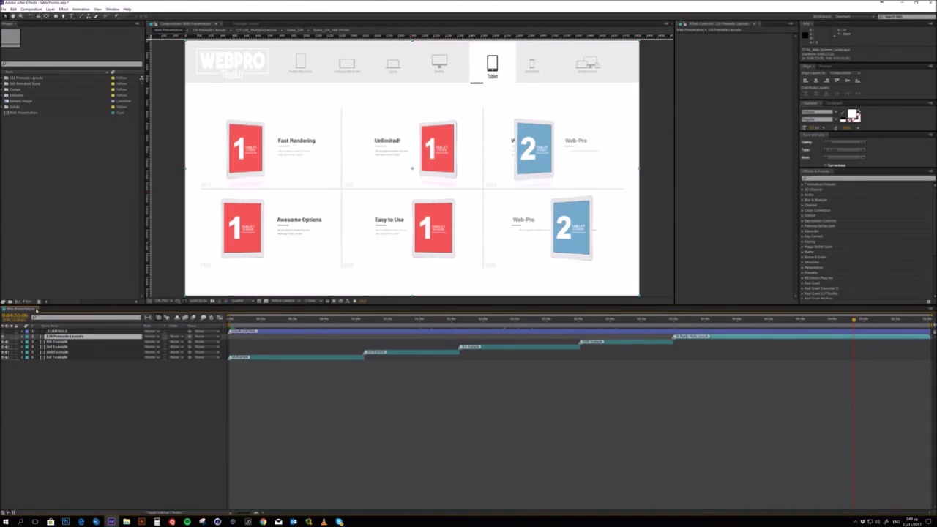
left_click(233, 320)
key("space")
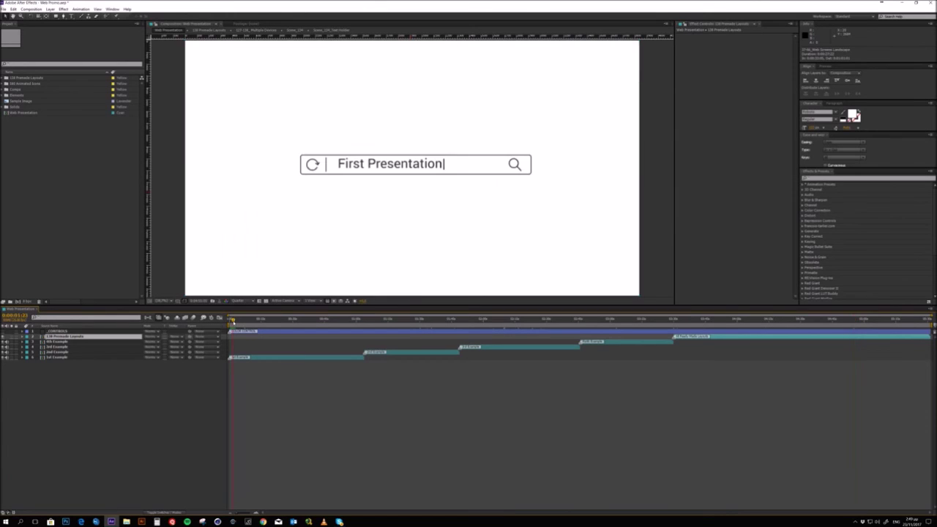